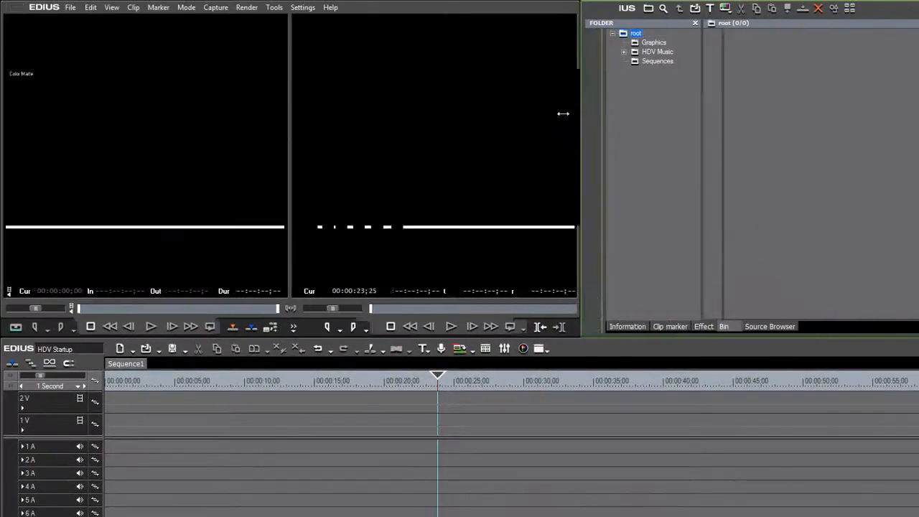
# Widen the bin area, look through the HDV Music subfolders and collapse the HDV Music folder
pyautogui.moveTo(576, 112); pyautogui.dragTo(530, 112)
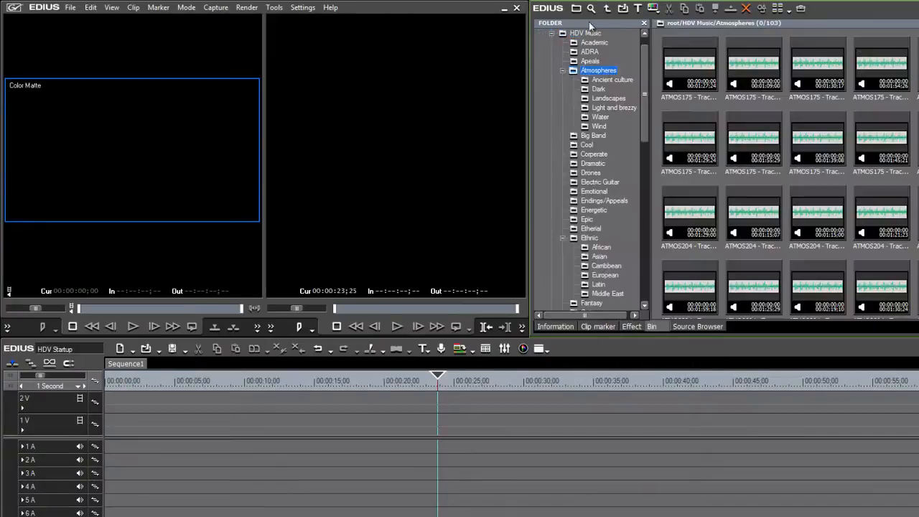
pyautogui.moveTo(645, 68)
pyautogui.mouseDown()
pyautogui.moveTo(655, 167)
pyautogui.moveTo(650, 103)
pyautogui.moveTo(647, 181)
pyautogui.moveTo(642, 67)
pyautogui.mouseUp()
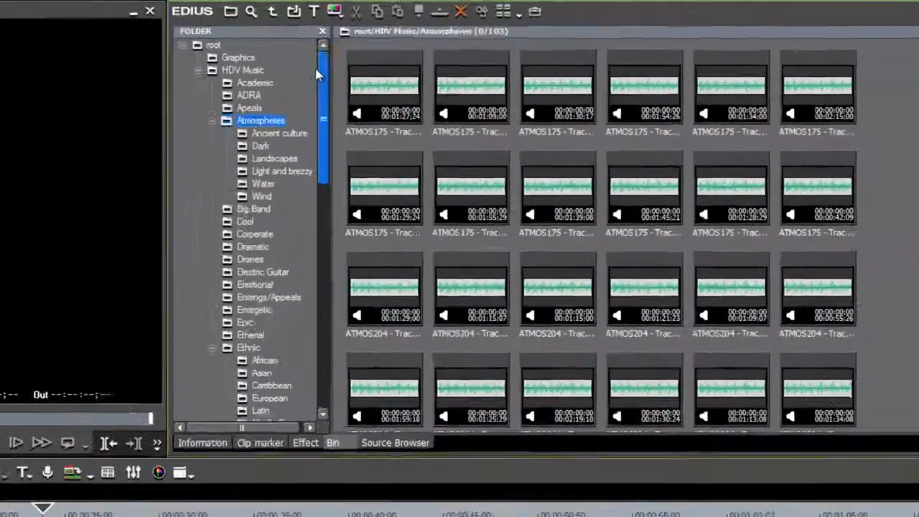
pyautogui.moveTo(228, 88)
pyautogui.mouseDown()
pyautogui.moveTo(233, 206)
pyautogui.moveTo(229, 103)
pyautogui.mouseUp()
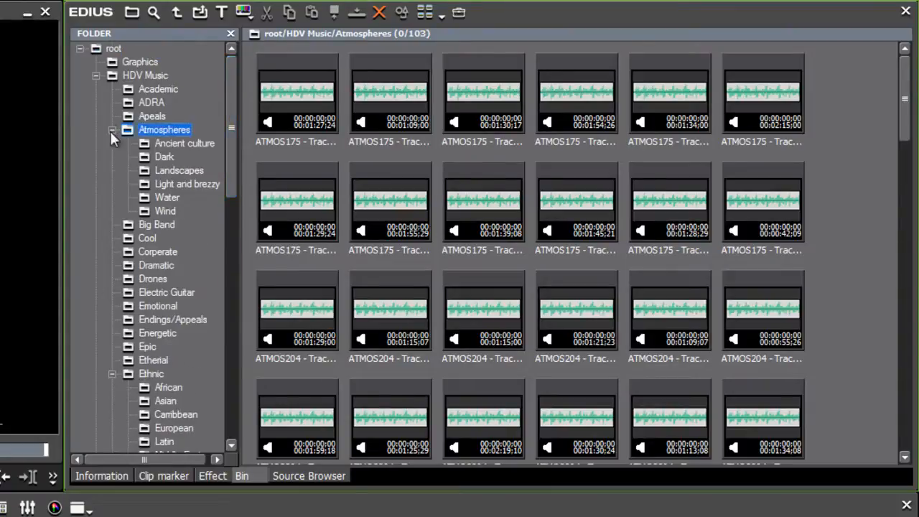
pyautogui.click(96, 75)
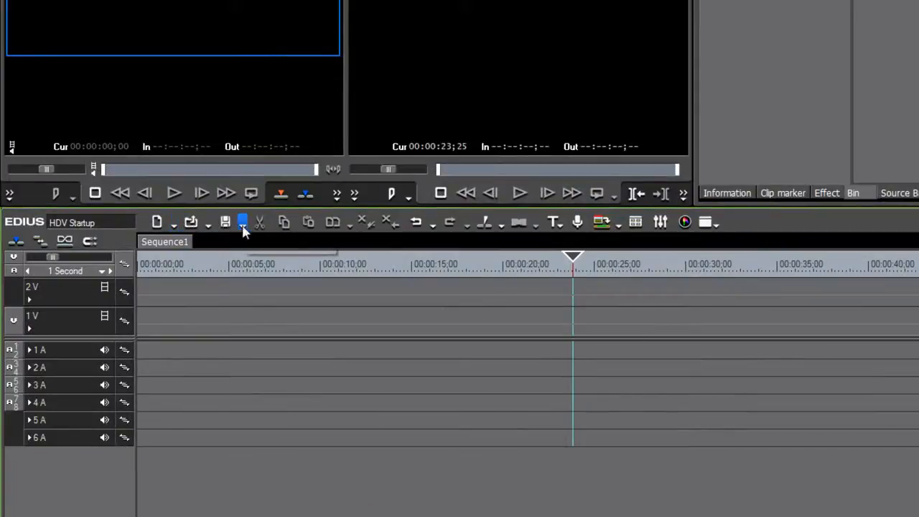
# Save a copy of the project as Cambodia2011 in the Edius Projects folder
pyautogui.click(243, 225)
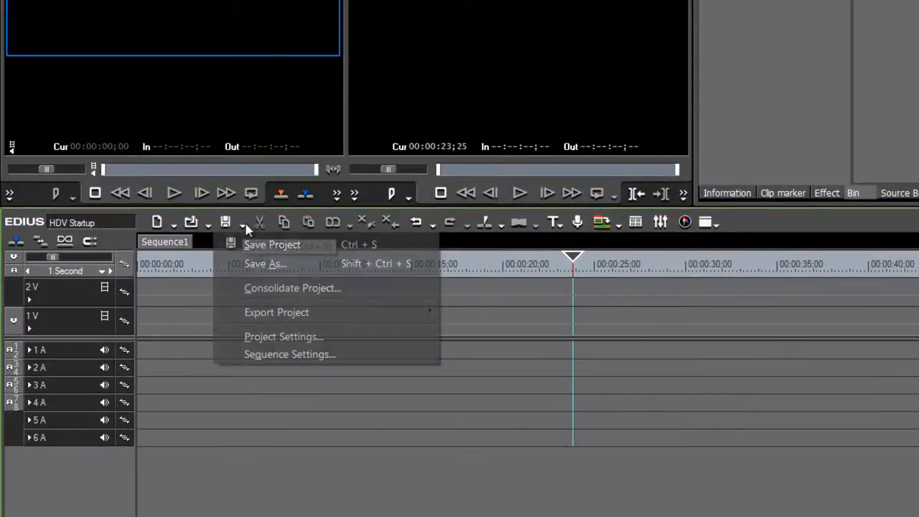
pyautogui.click(267, 264)
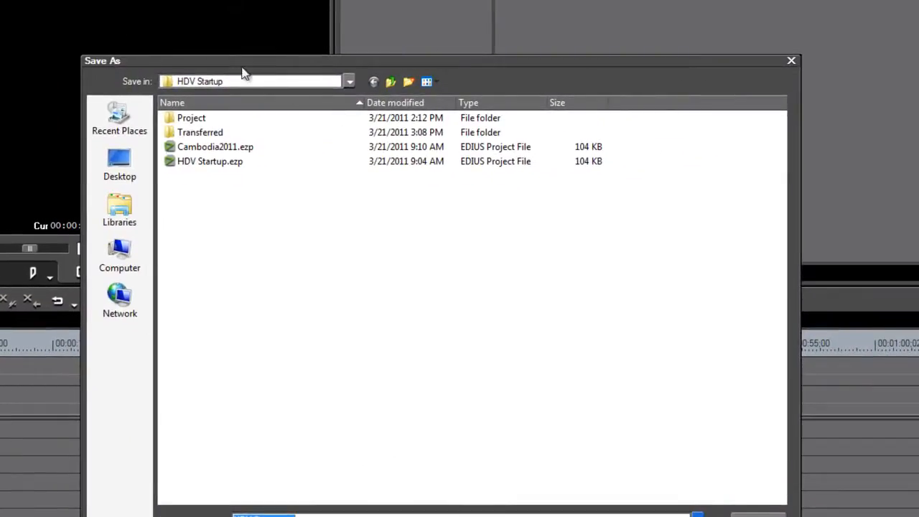
pyautogui.click(391, 82)
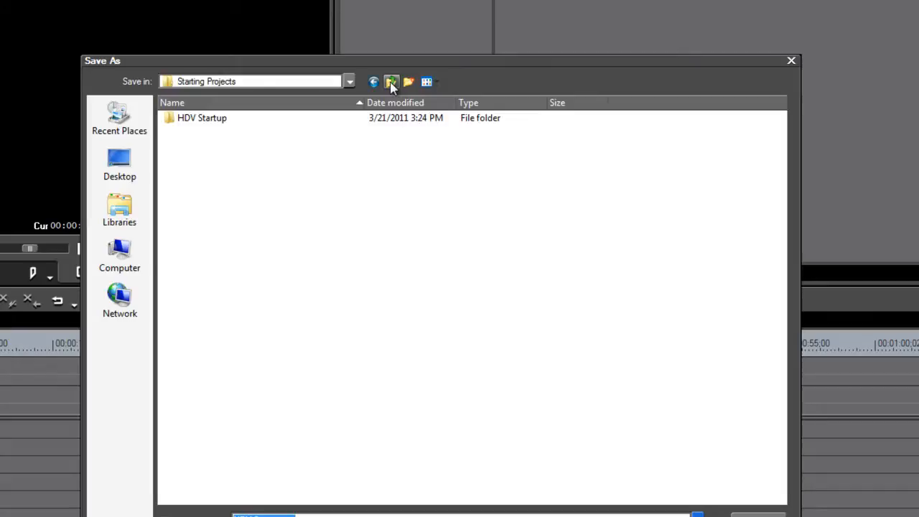
pyautogui.click(391, 82)
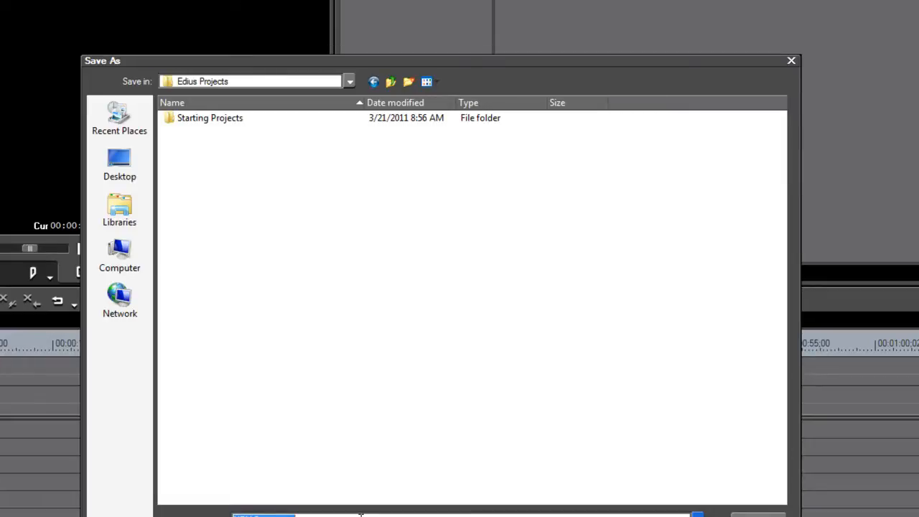
pyautogui.write('Cambodia2011')
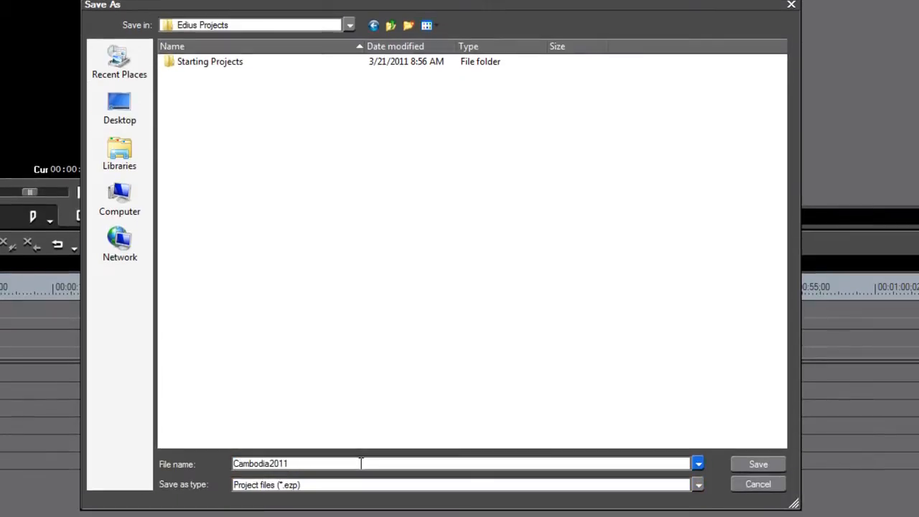
pyautogui.click(759, 464)
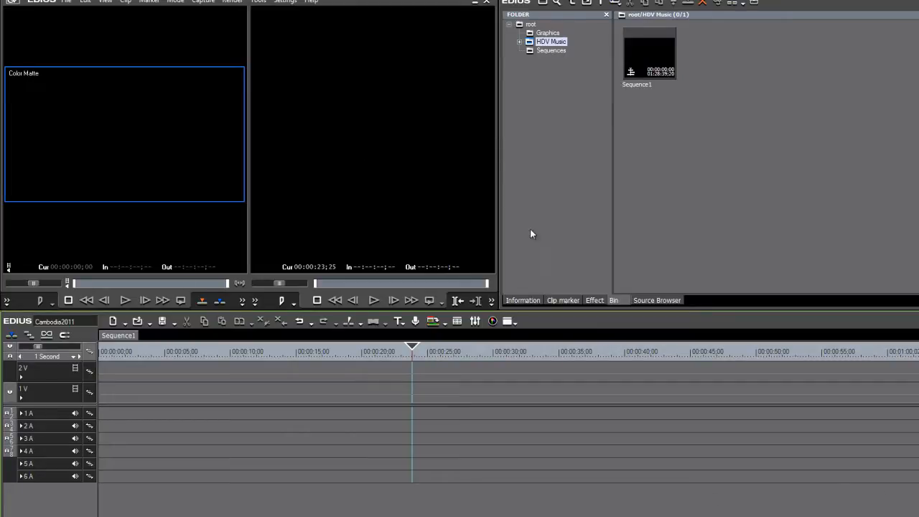
# Enlarge the bin at the expense of the preview monitors, move the timeline cursor to 00:00:23;00 and make the timeline area taller
pyautogui.moveTo(503, 192); pyautogui.dragTo(285, 248)
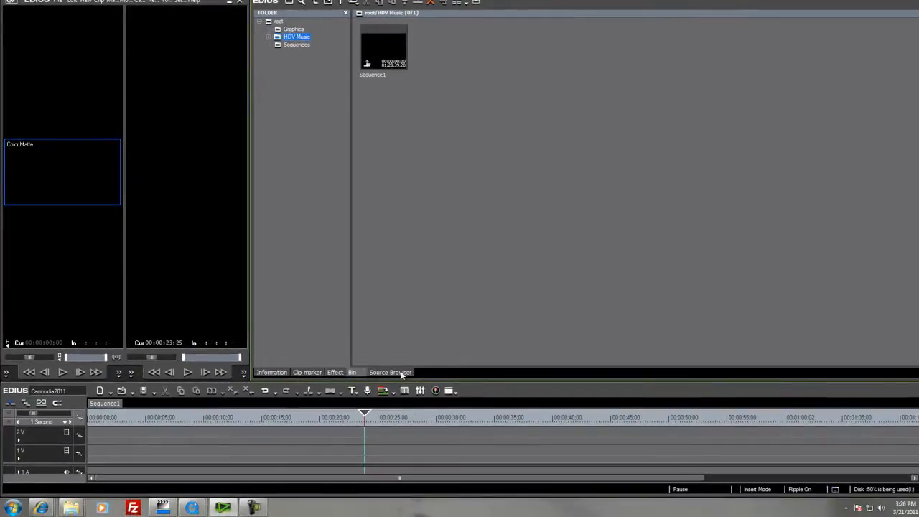
pyautogui.moveTo(251, 418); pyautogui.dragTo(355, 421)
pyautogui.moveTo(513, 380); pyautogui.dragTo(507, 362)
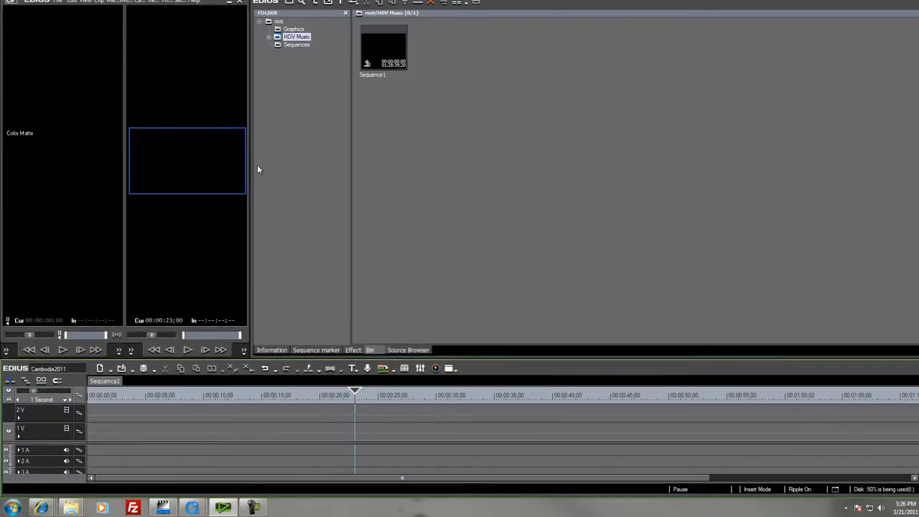
# Switch the preview monitors to Single Mode
pyautogui.click(74, 2)
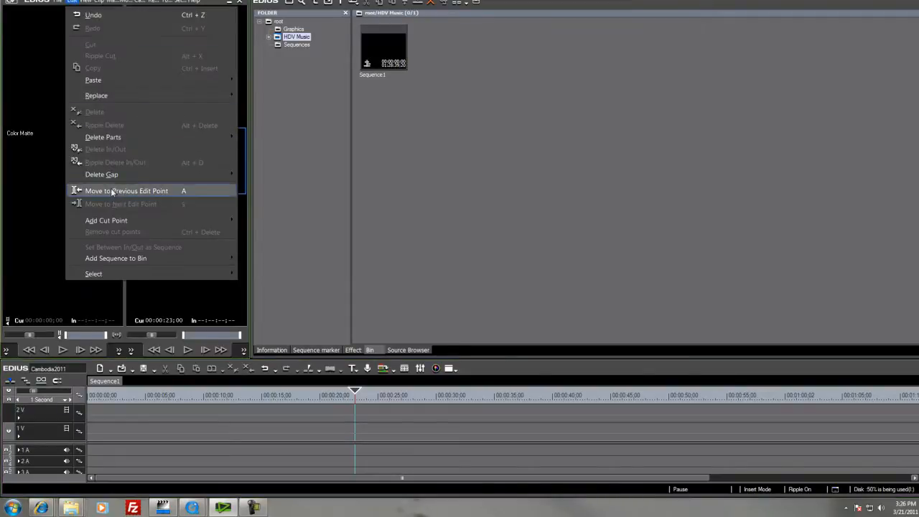
pyautogui.moveTo(86, 2)
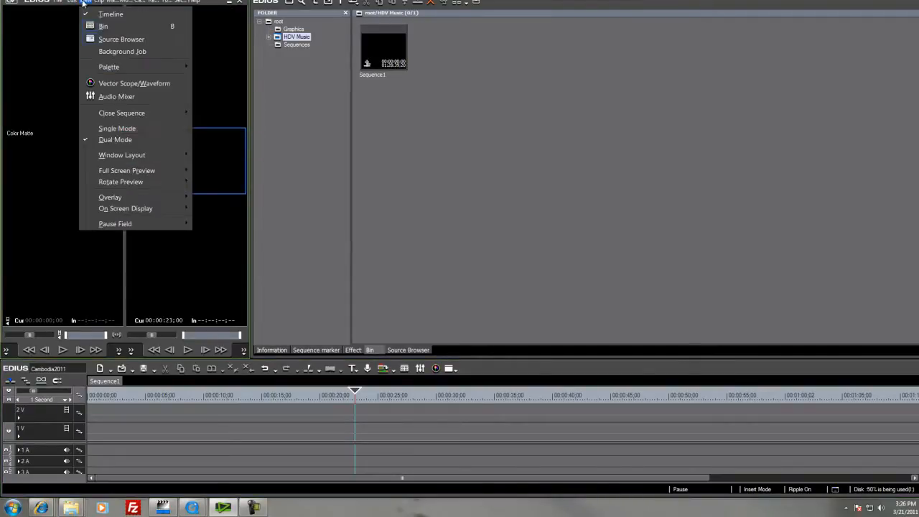
pyautogui.click(119, 129)
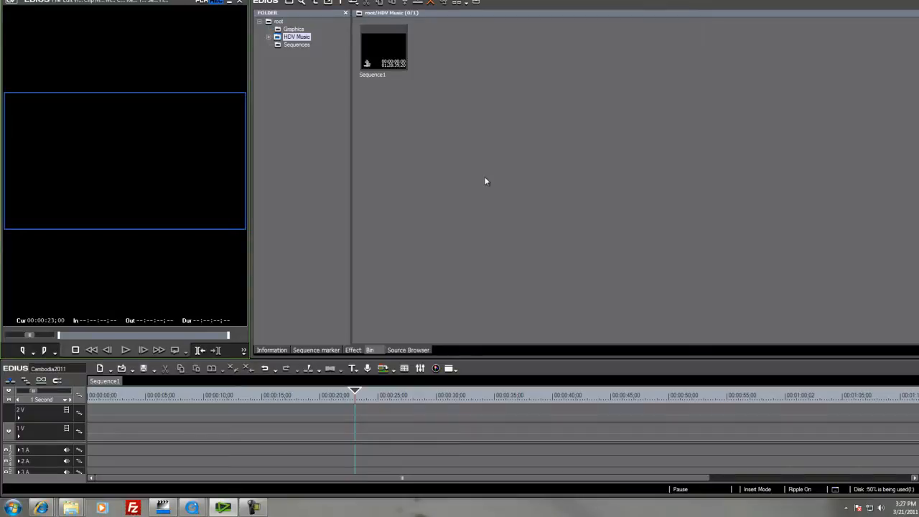
# Start adding clips to the HDV Music bin folder and browse to Cambodia11Clips on the My Passport (N:) drive
pyautogui.doubleClick(550, 184)
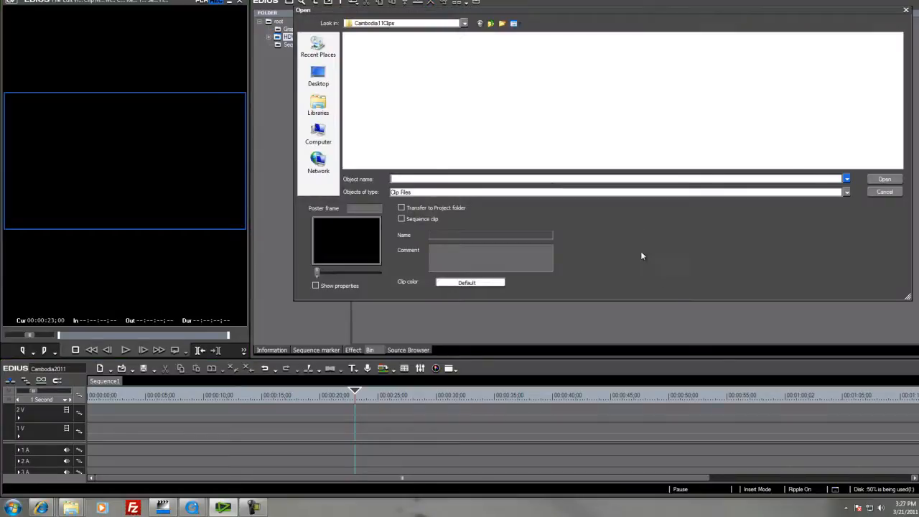
pyautogui.moveTo(568, 13); pyautogui.dragTo(551, 35)
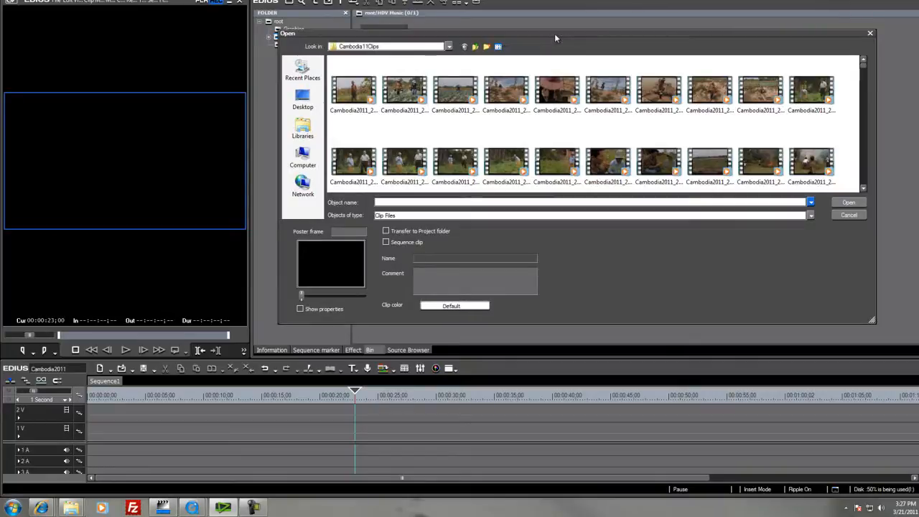
pyautogui.click(448, 44)
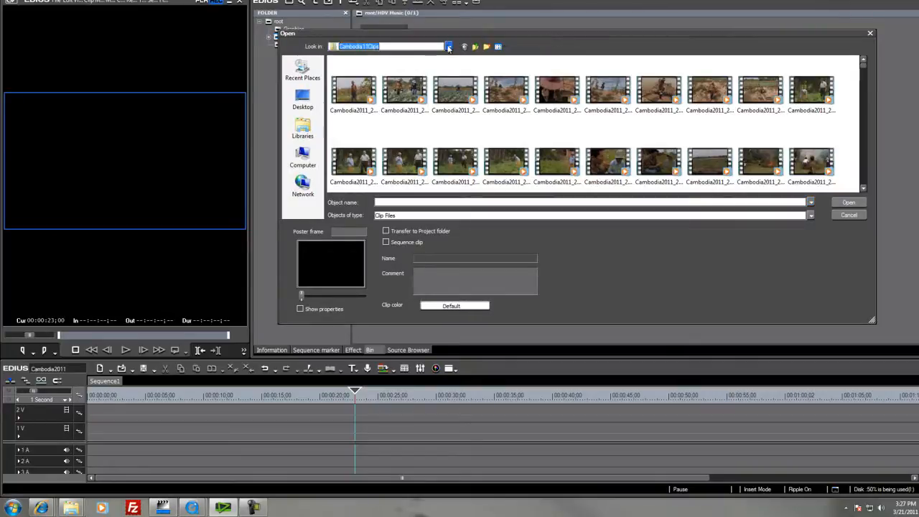
pyautogui.click(448, 47)
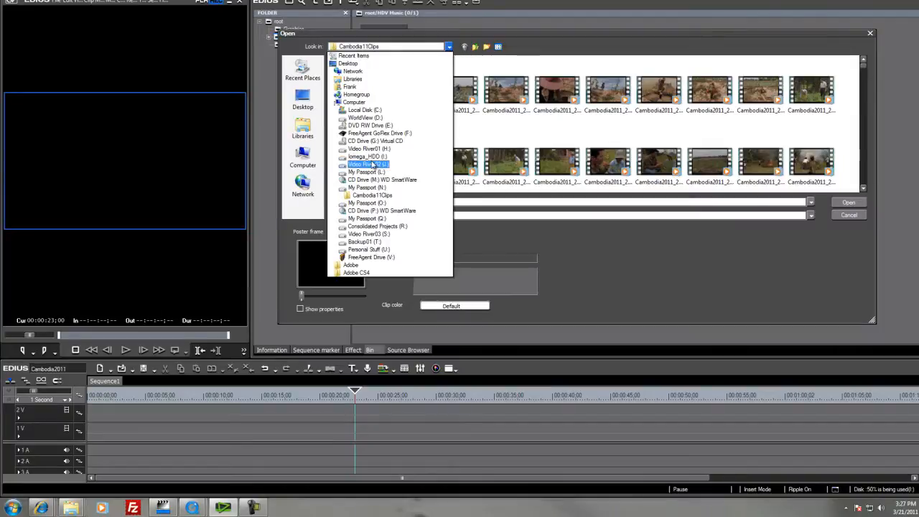
pyautogui.click(370, 188)
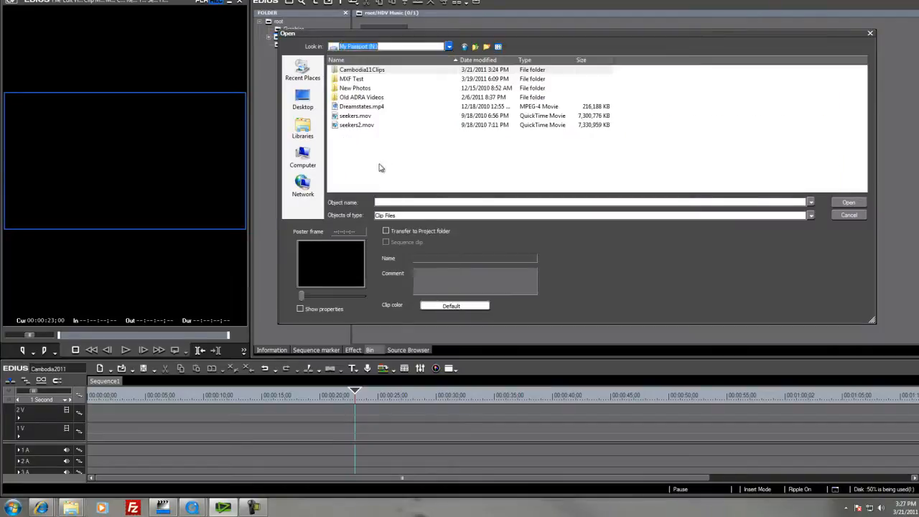
pyautogui.click(351, 71)
pyautogui.doubleClick(351, 71)
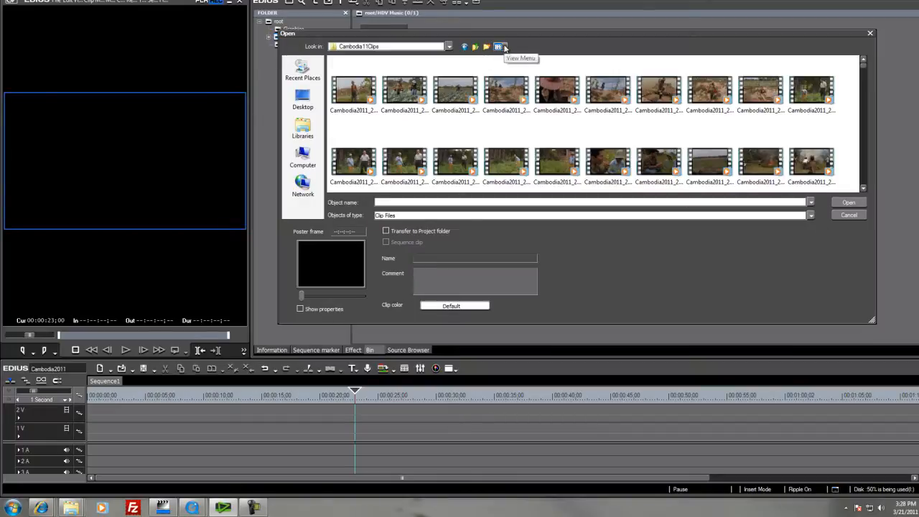
# Show the clip files as Details and try sorting by date modified and date created before sorting them by name
pyautogui.click(503, 47)
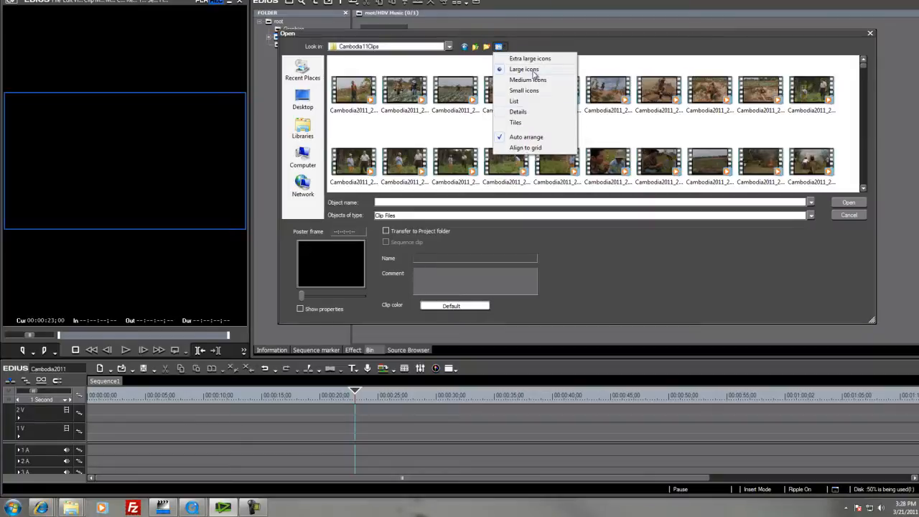
pyautogui.click(518, 112)
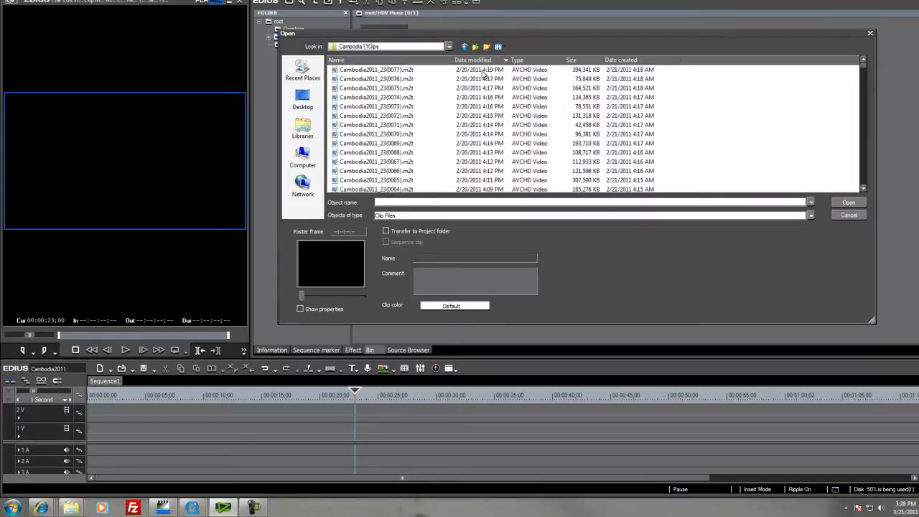
pyautogui.click(479, 61)
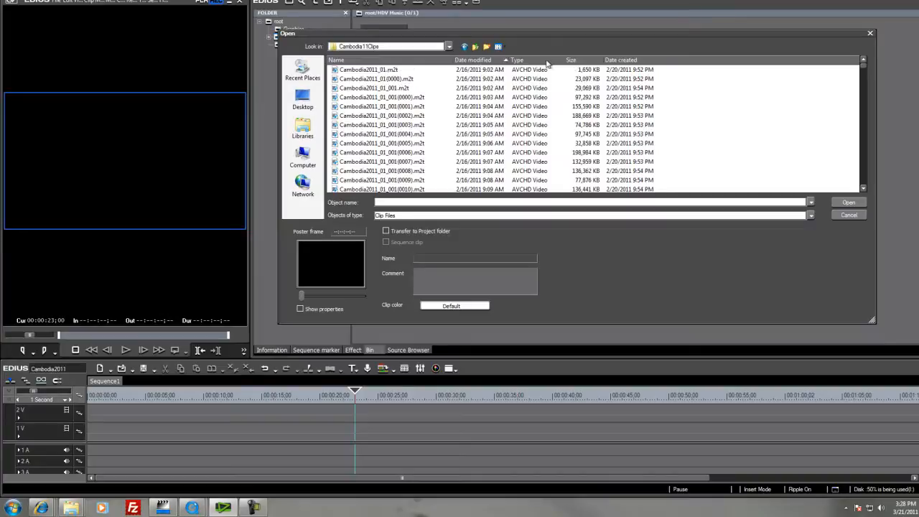
pyautogui.click(599, 60)
pyautogui.click(621, 60)
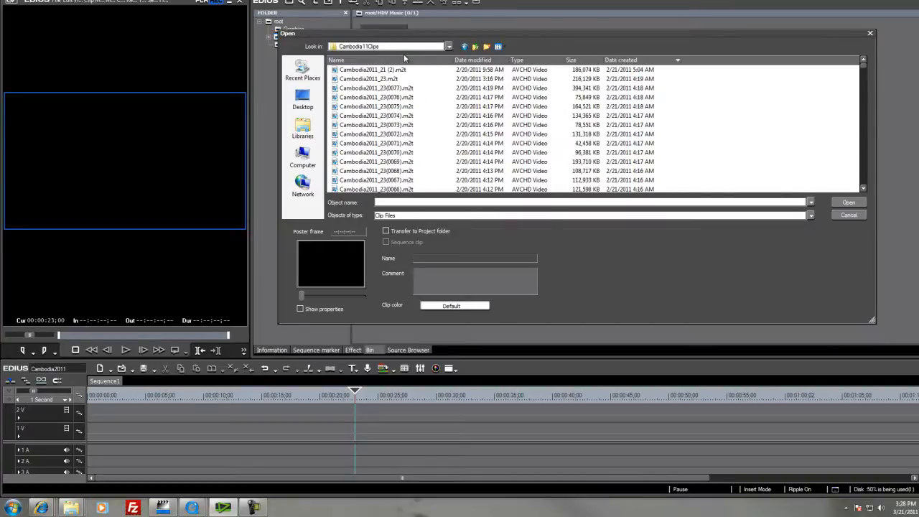
pyautogui.click(382, 62)
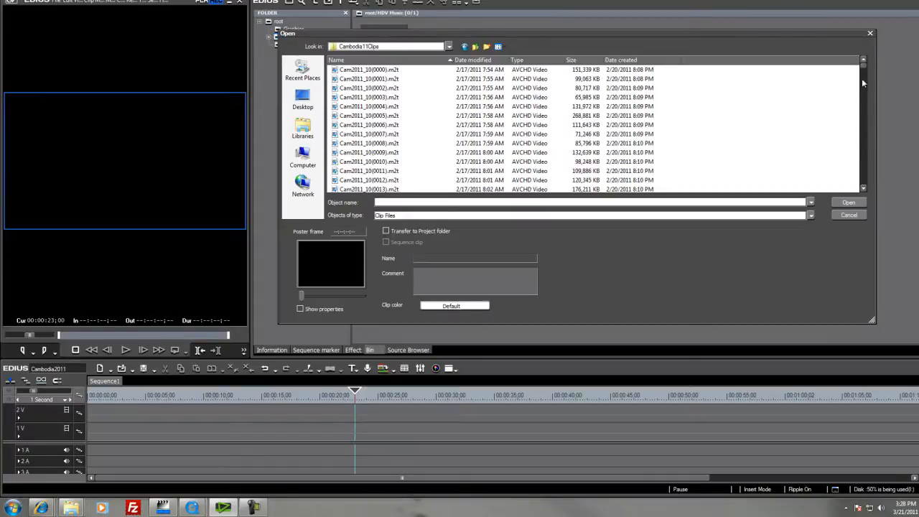
# Return the file list to thumbnails and import clips Cam2011_10(0003), (0015), (0025) and (0033) into the bin
pyautogui.click(506, 48)
pyautogui.click(521, 79)
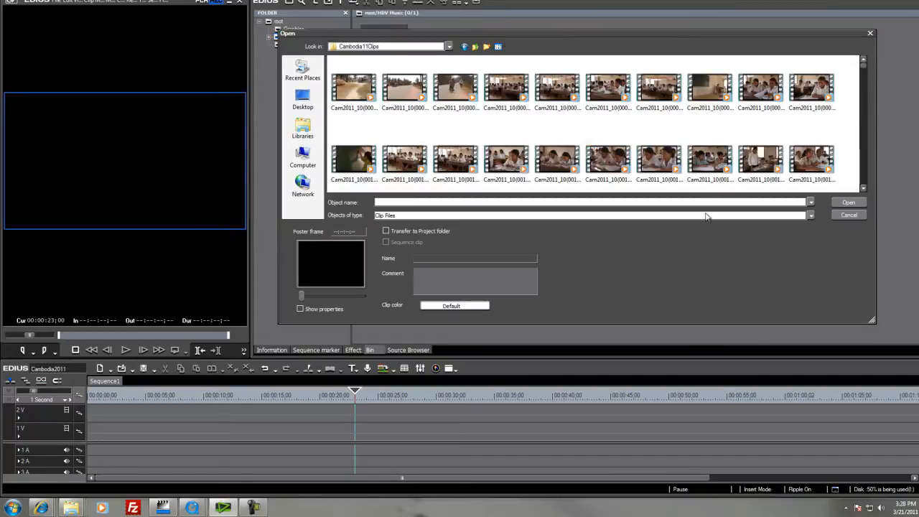
pyautogui.moveTo(866, 68); pyautogui.dragTo(867, 67)
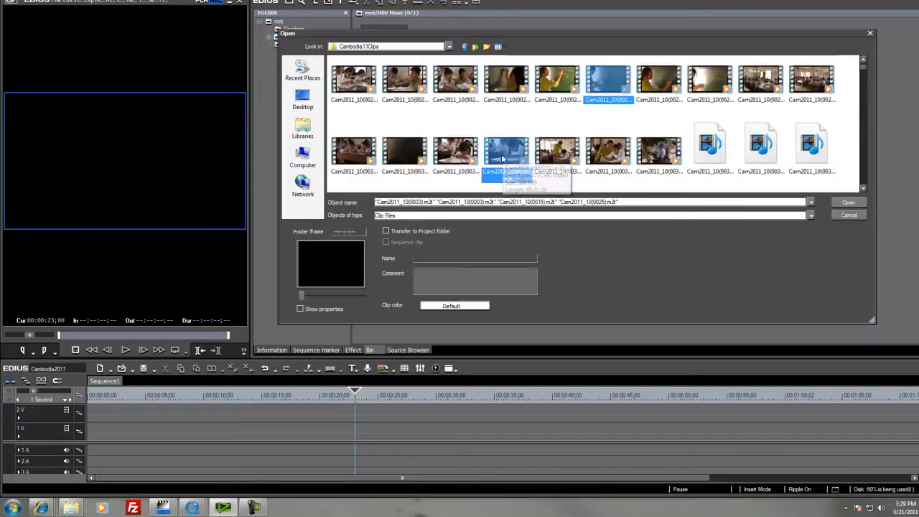
pyautogui.click(851, 203)
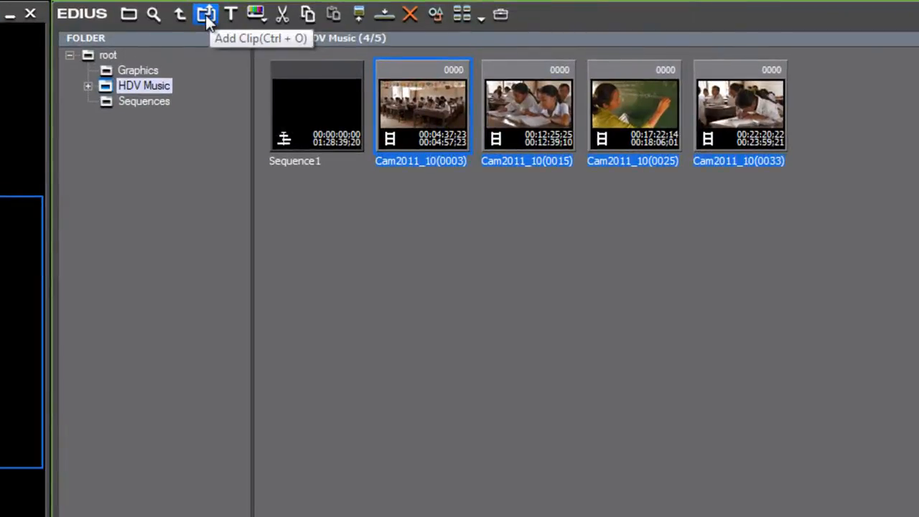
# Import all clips from the Cambodia11Clips folder into the HDV Music bin folder and look through them
pyautogui.click(206, 16)
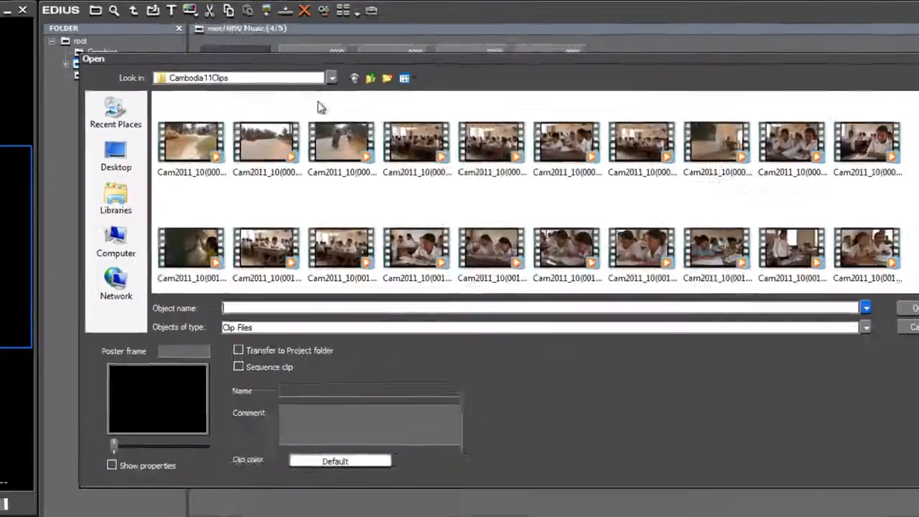
pyautogui.click(170, 128)
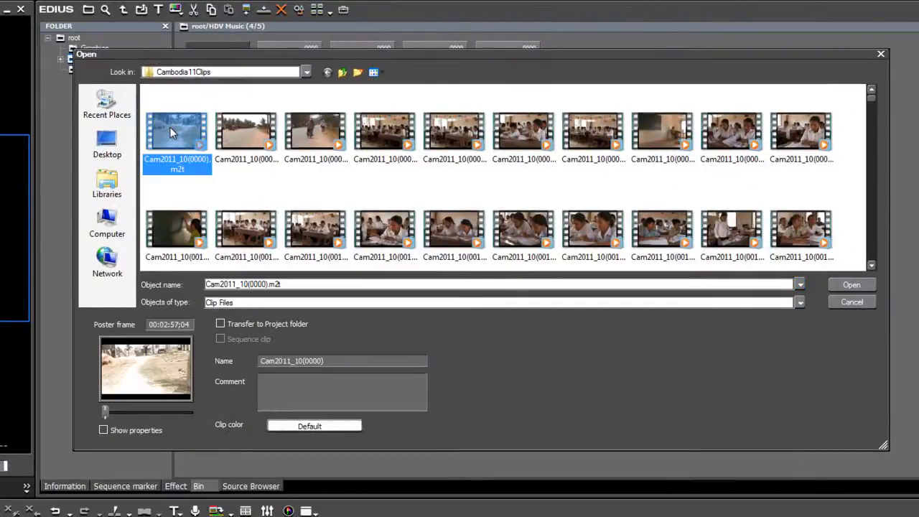
pyautogui.hotkey('ctrl', 'a')
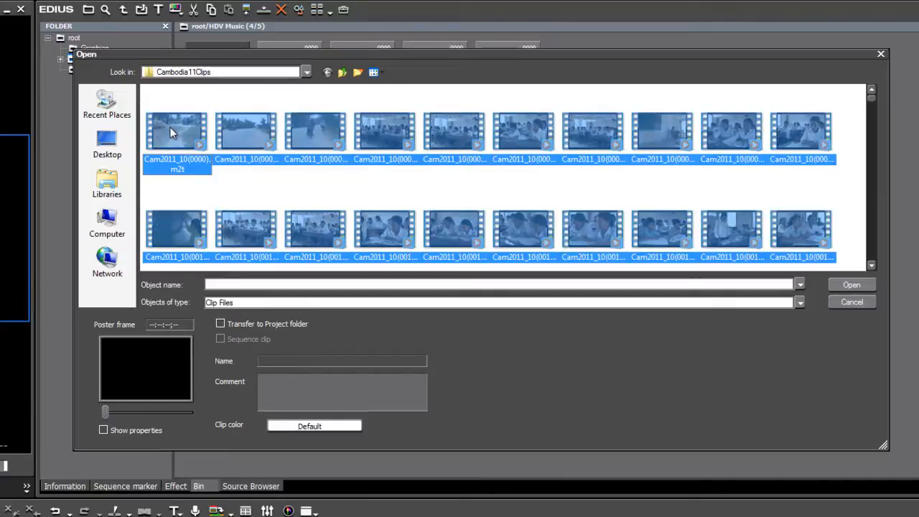
pyautogui.click(854, 285)
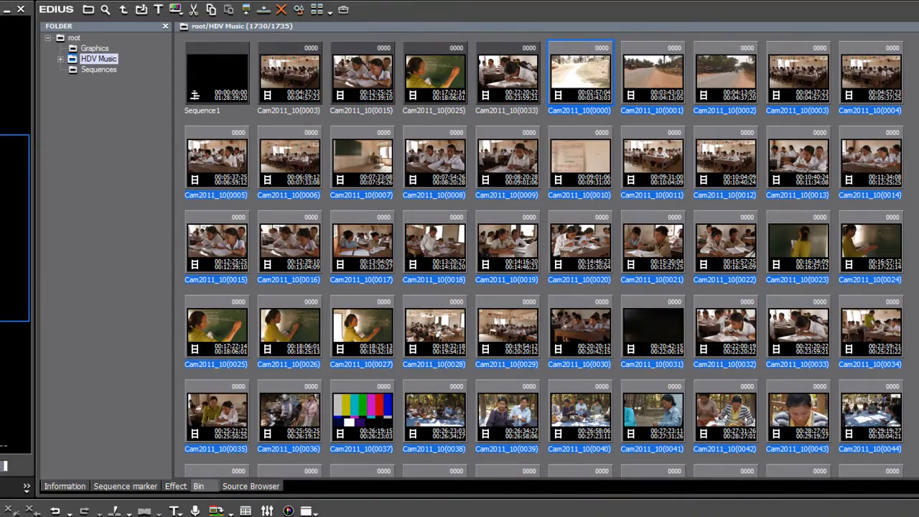
pyautogui.scroll(-4, 544, 256)
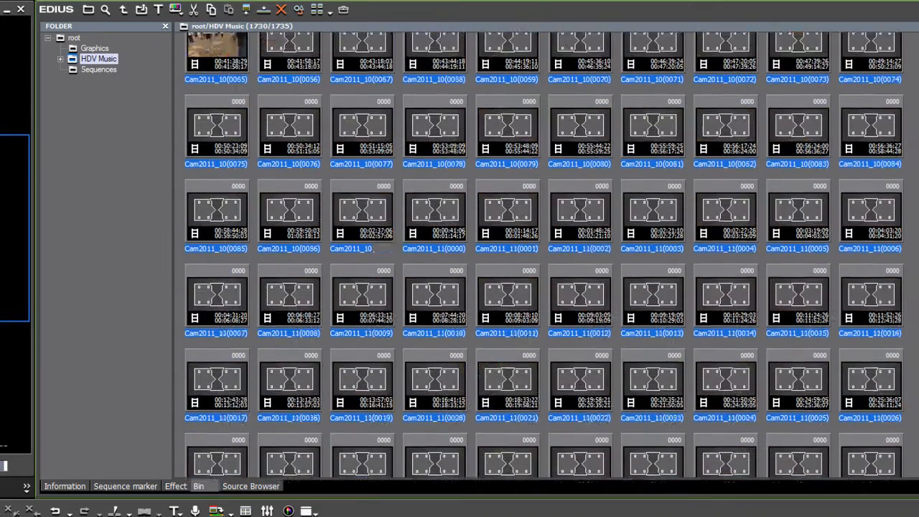
pyautogui.scroll(-15, 544, 256)
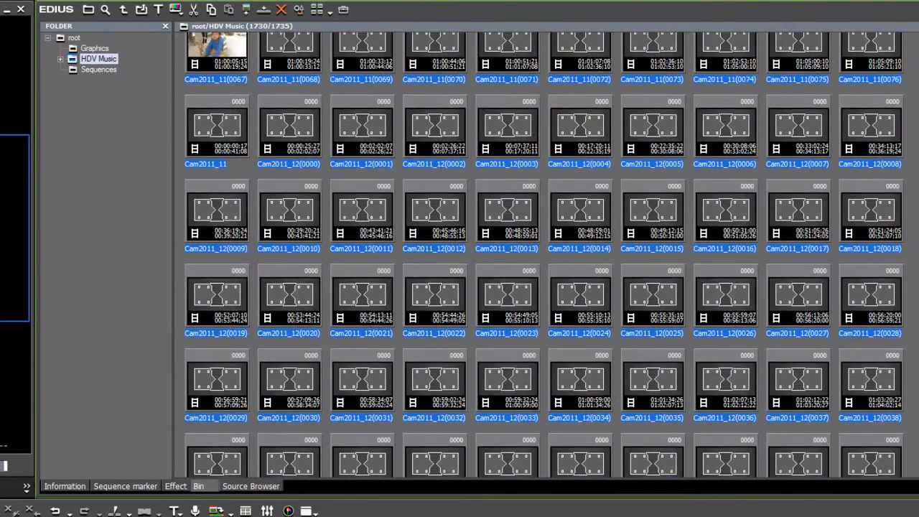
# Look through the imported clips in the HDV Music folder while their thumbnails load
pyautogui.scroll(-10, 544, 255)
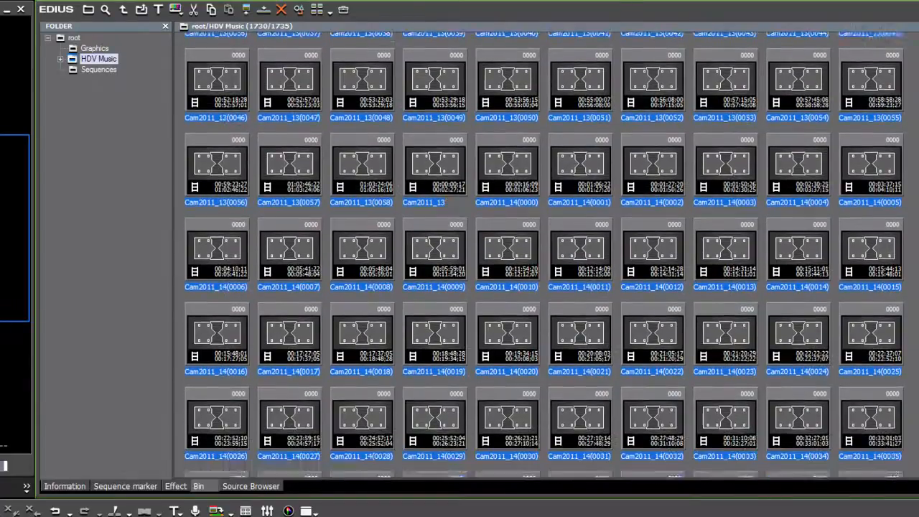
pyautogui.scroll(-5, 544, 255)
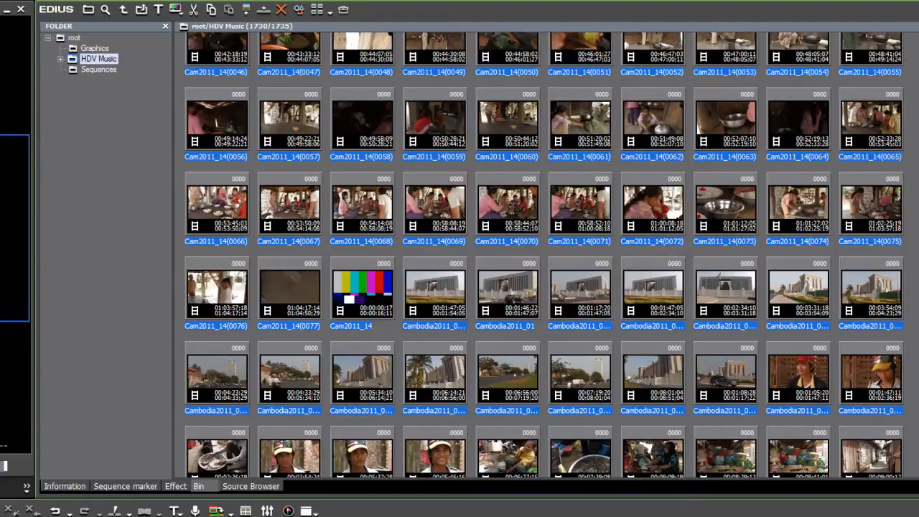
pyautogui.scroll(-8, 627, 264)
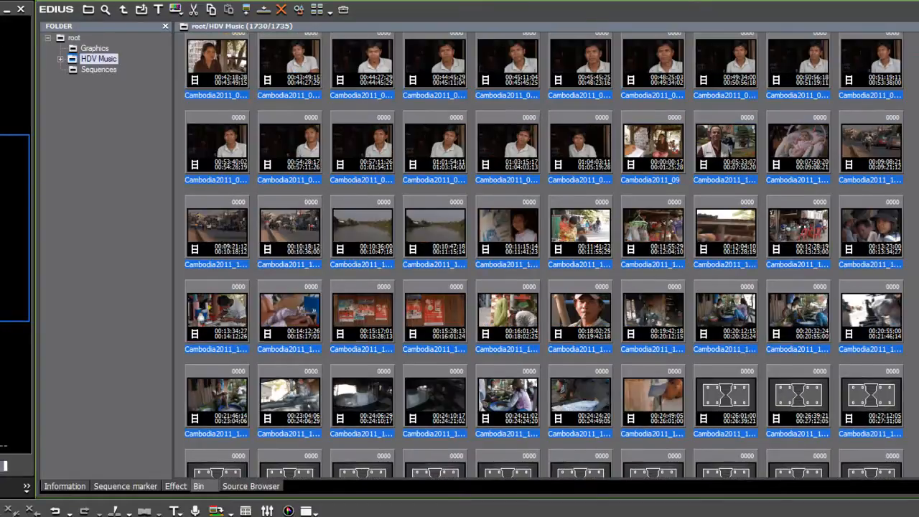
pyautogui.scroll(-3, 543, 255)
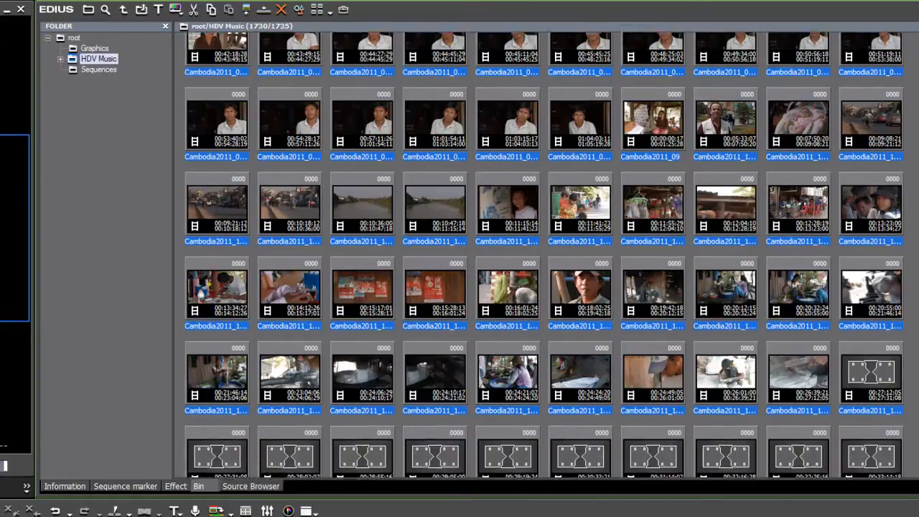
pyautogui.scroll(-3, 545, 255)
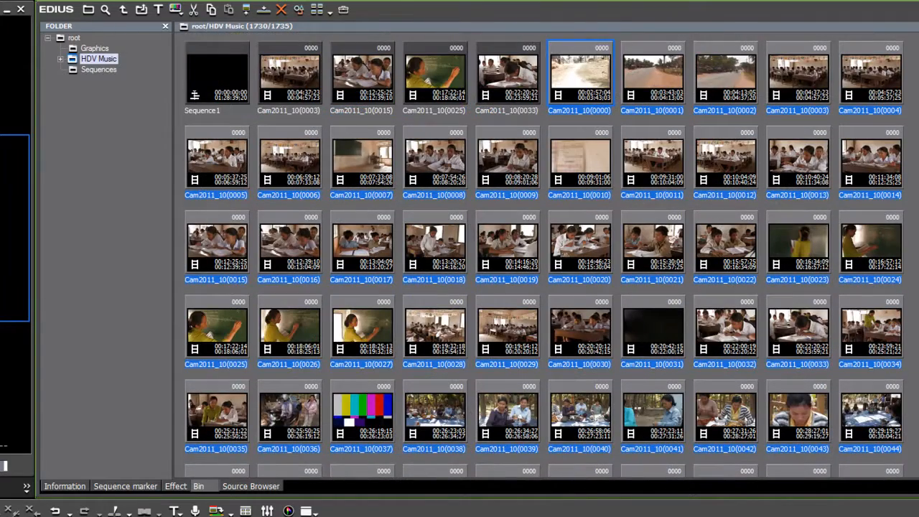
pyautogui.scroll(-15, 544, 257)
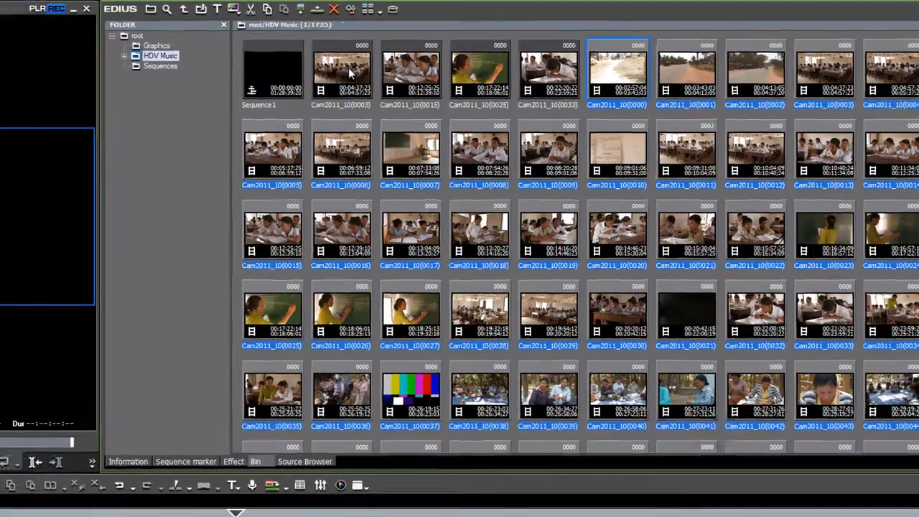
# Open clip Cam2011_10(0003) in the player, widen the player window, and play and scrub through the clip
pyautogui.doubleClick(300, 77)
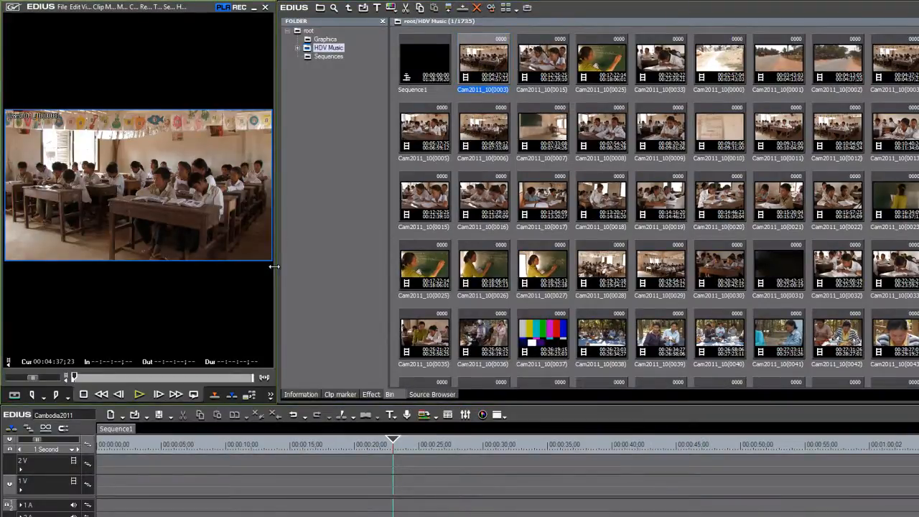
pyautogui.moveTo(274, 267); pyautogui.dragTo(334, 264)
pyautogui.press('space')
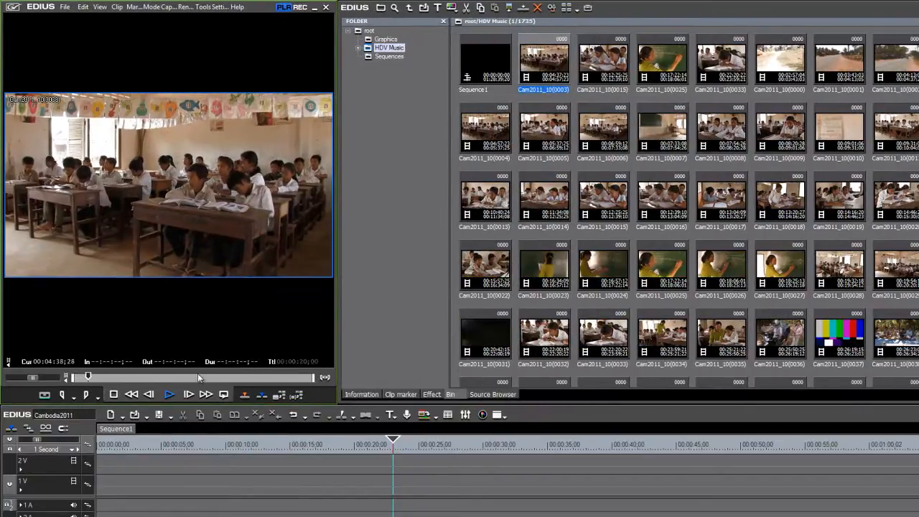
pyautogui.press('space')
pyautogui.moveTo(97, 378); pyautogui.dragTo(140, 377)
# Open clips Cam2011_10(0025) and Cam2011_10(0007) in the player one after the other and scrub through them
pyautogui.click(662, 63)
pyautogui.doubleClick(666, 65)
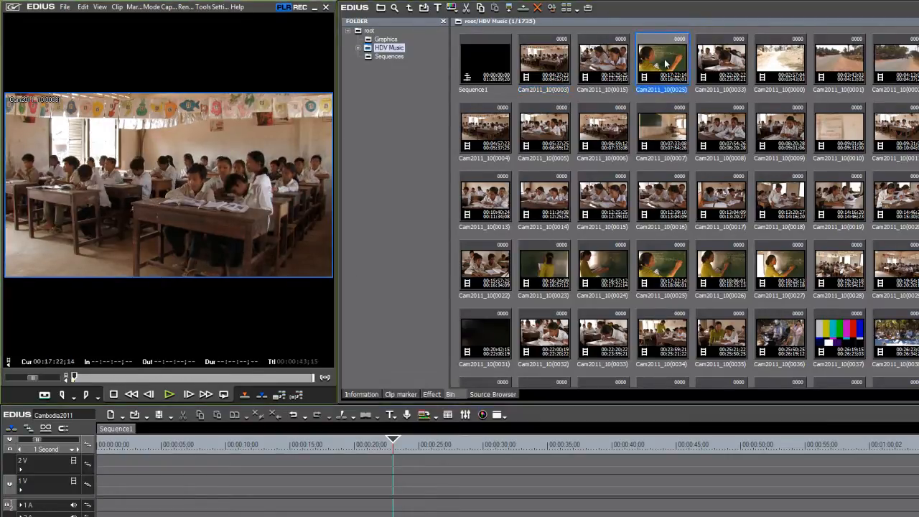
pyautogui.moveTo(118, 378); pyautogui.dragTo(153, 379)
pyautogui.click(653, 127)
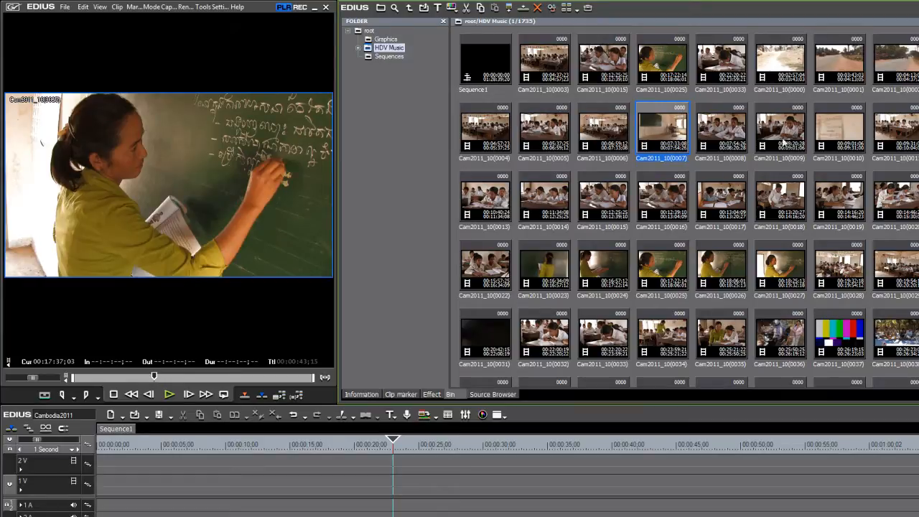
pyautogui.doubleClick(671, 131)
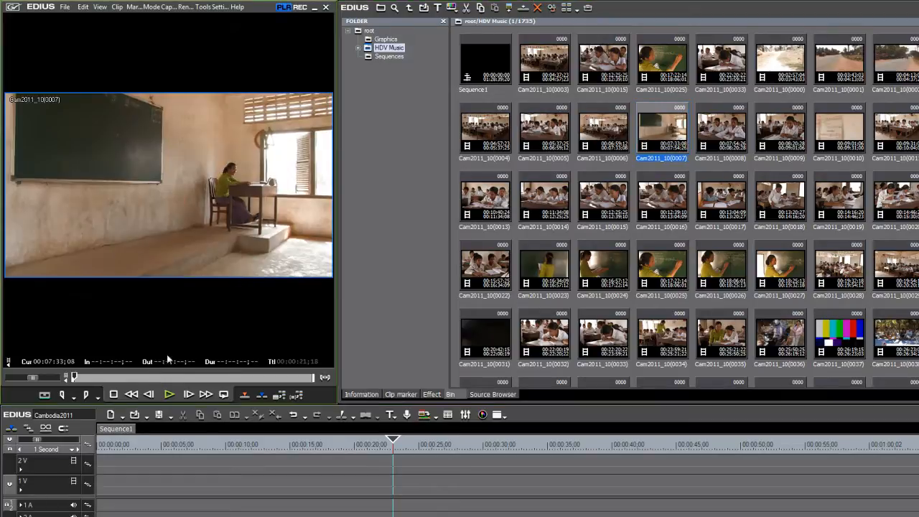
pyautogui.click(209, 378)
pyautogui.click(166, 378)
# Place clips Cam2011_10(0006) and Cam2011_10(0007) consecutively on the 1V track and move the playhead to about 00:00:26;29
pyautogui.moveTo(669, 130); pyautogui.dragTo(375, 492)
pyautogui.moveTo(395, 443); pyautogui.dragTo(478, 437)
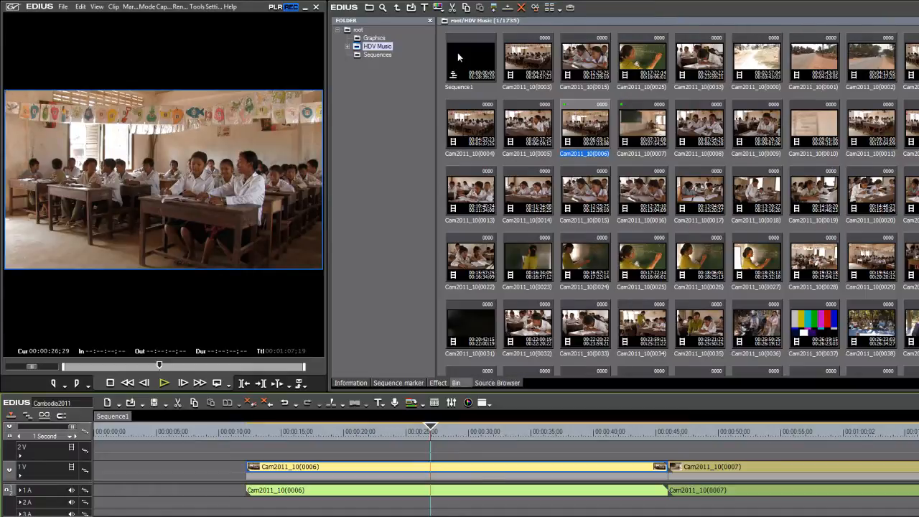
# Check the root bin folder and move Sequence1 from the HDV Music folder into the Sequences folder
pyautogui.click(358, 30)
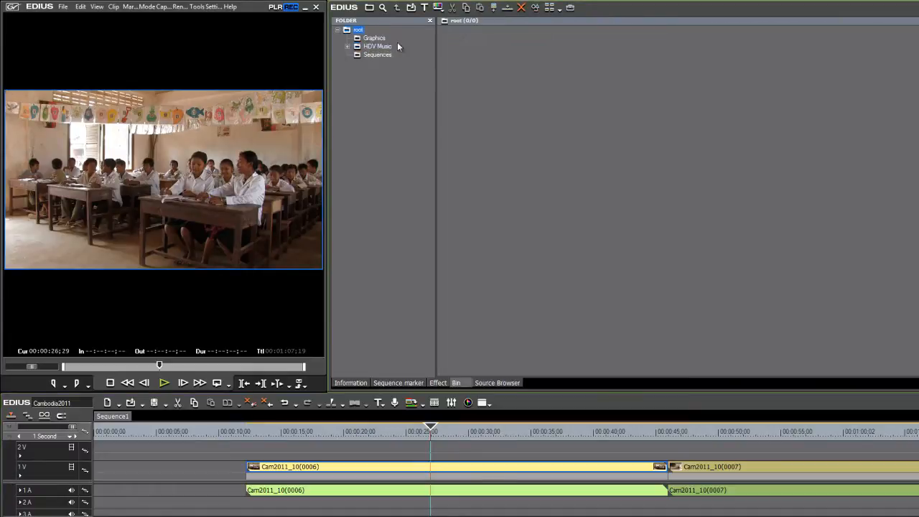
pyautogui.click(369, 46)
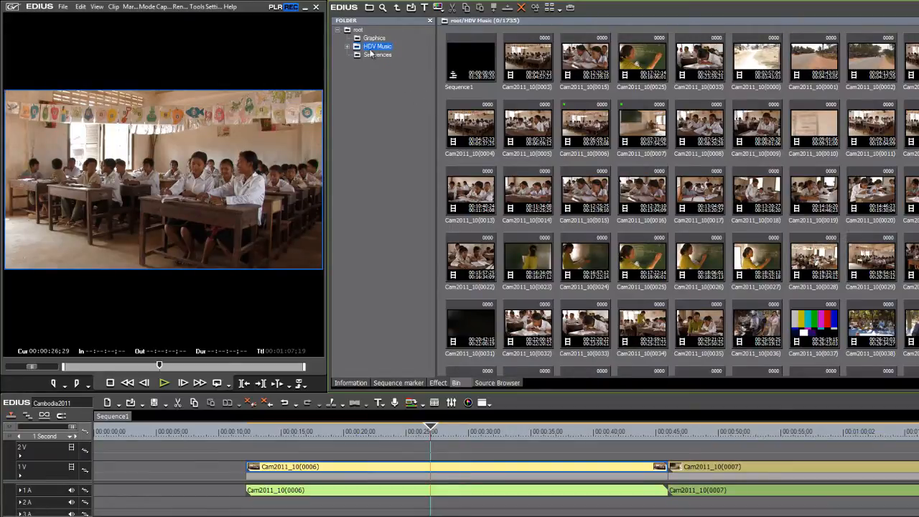
pyautogui.click(472, 61)
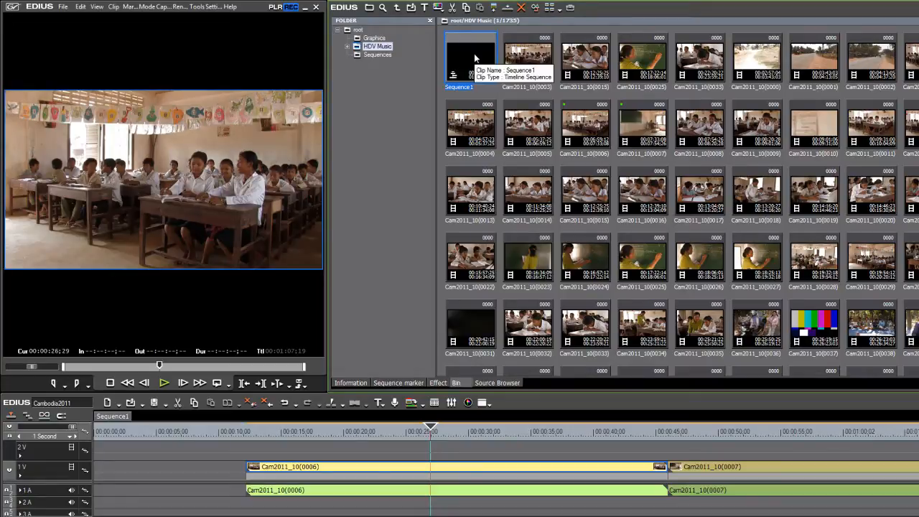
pyautogui.moveTo(476, 57); pyautogui.dragTo(395, 62)
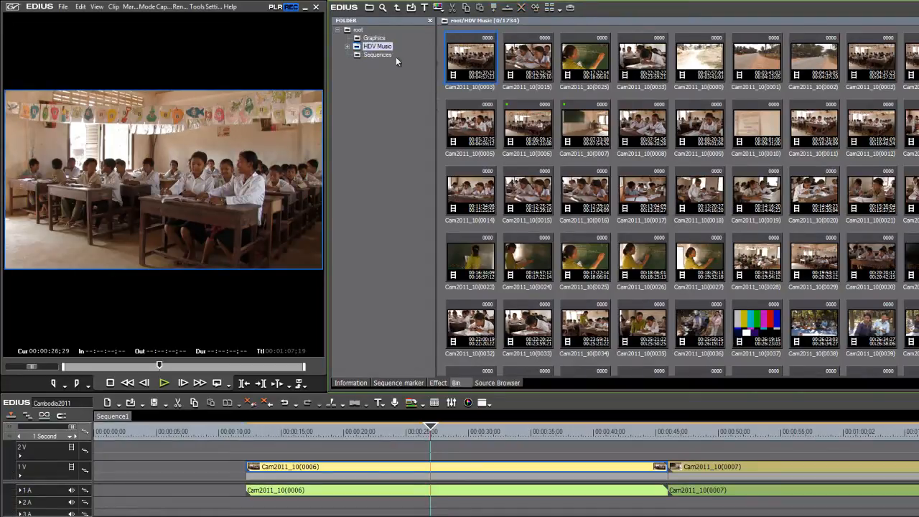
# Move all video clips from the HDV Music folder to the root folder and show the root folder's contents
pyautogui.click(470, 59)
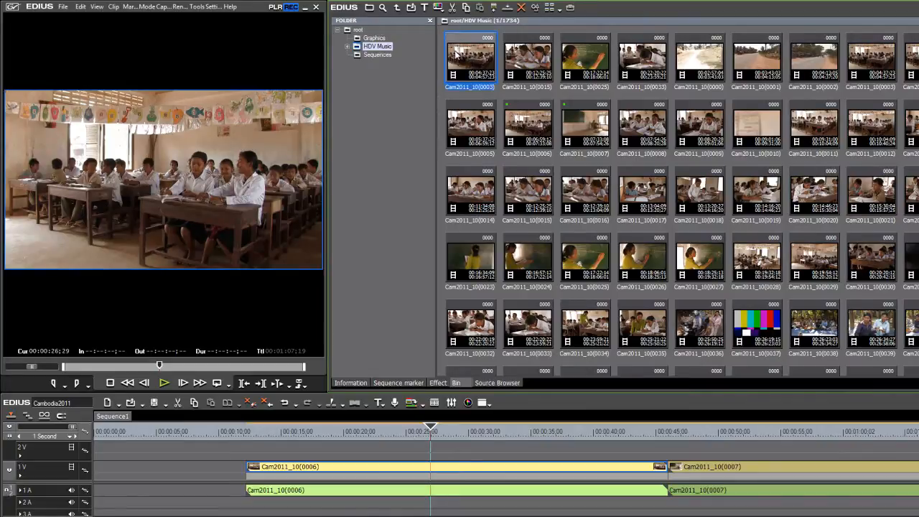
pyautogui.scroll(-20, 677, 201)
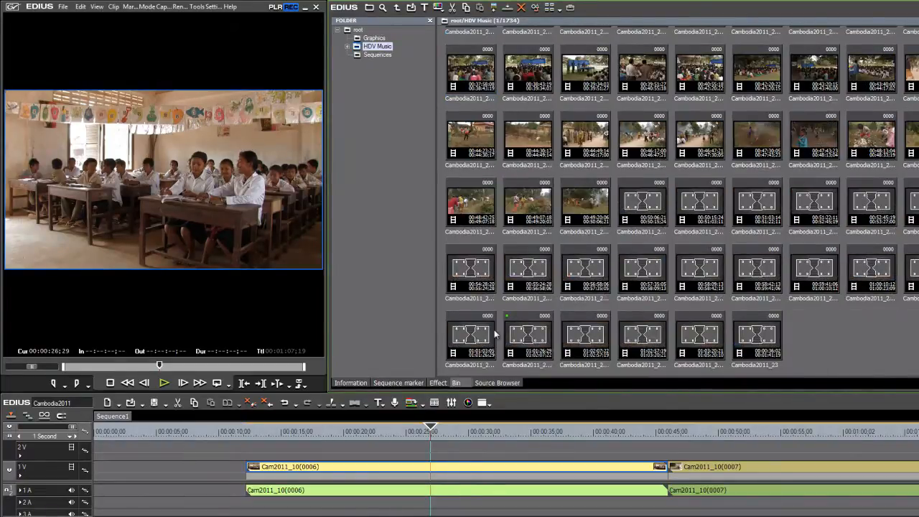
pyautogui.keyDown('shift'); pyautogui.click(758, 336); pyautogui.keyUp('shift')
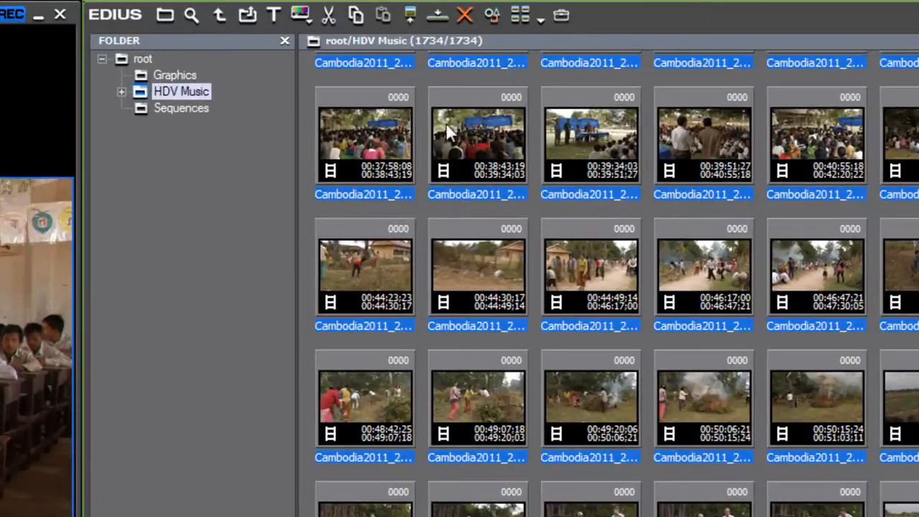
pyautogui.moveTo(299, 115); pyautogui.dragTo(218, 57)
pyautogui.click(142, 59)
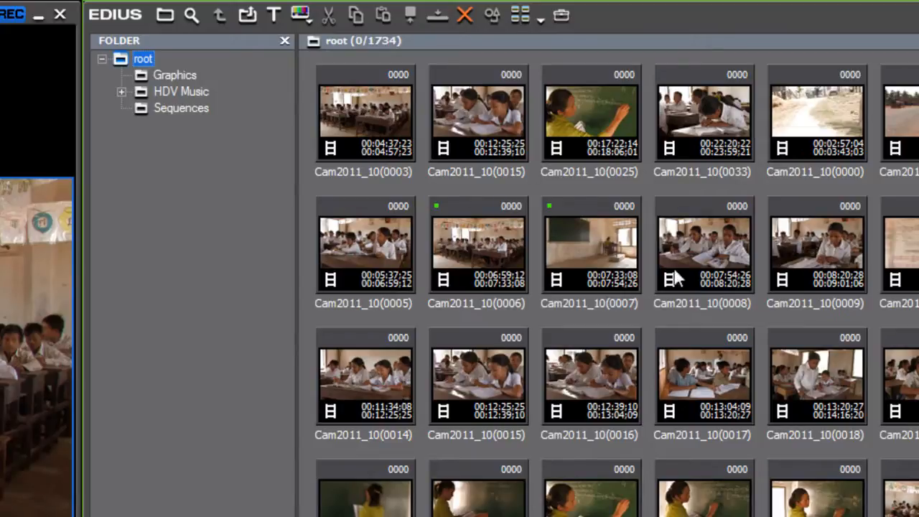
# Rename the root bin folder as Main
pyautogui.click(144, 57)
pyautogui.write('Main')
pyautogui.press('Return')
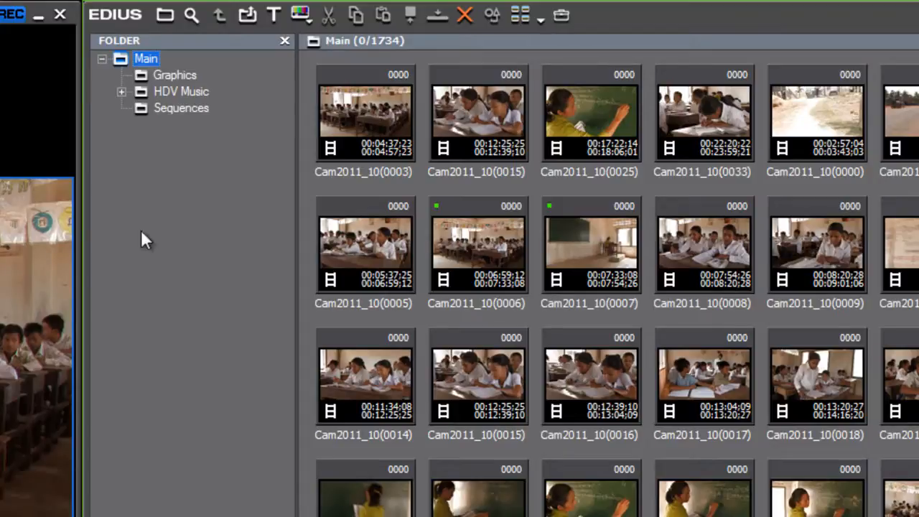
# Create a bin folder named Classroom Shots under Main
pyautogui.rightClick(141, 58)
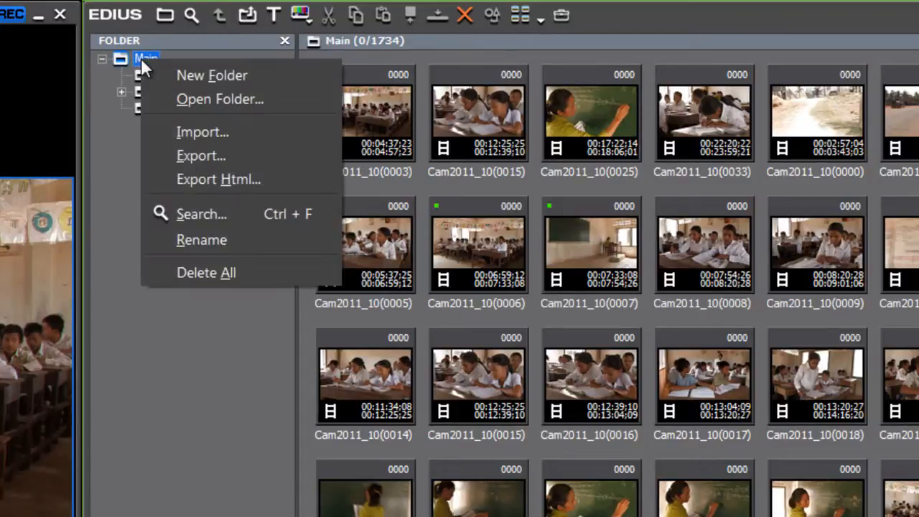
pyautogui.click(219, 75)
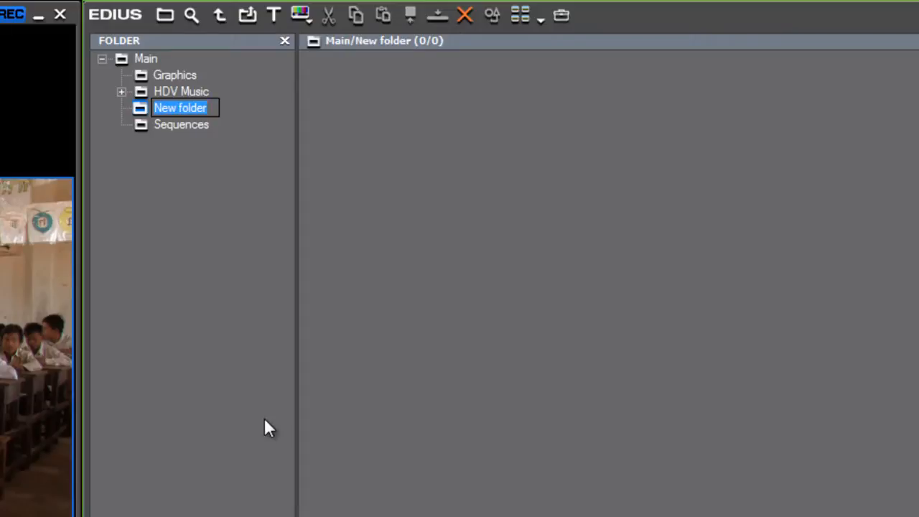
pyautogui.write('Classroom Shots')
pyautogui.press('Return')
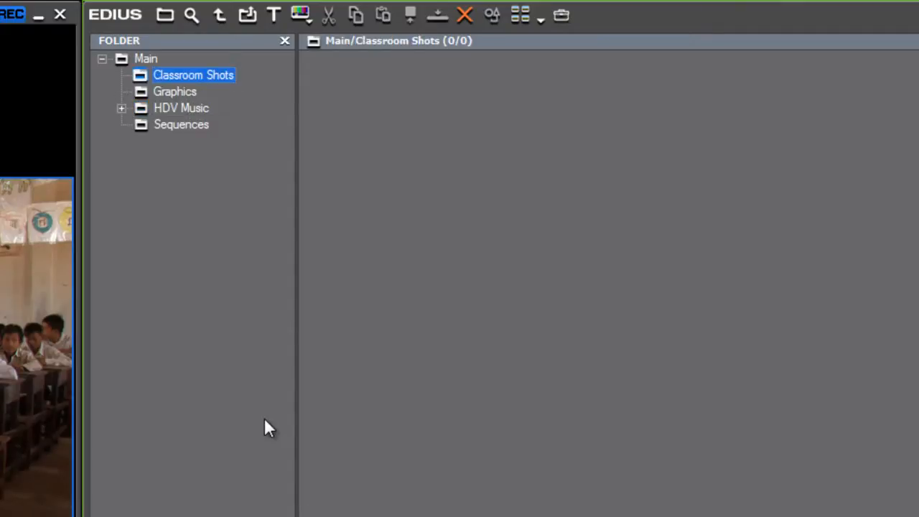
# Create a bin folder named Interviews under Main
pyautogui.rightClick(145, 59)
pyautogui.click(191, 70)
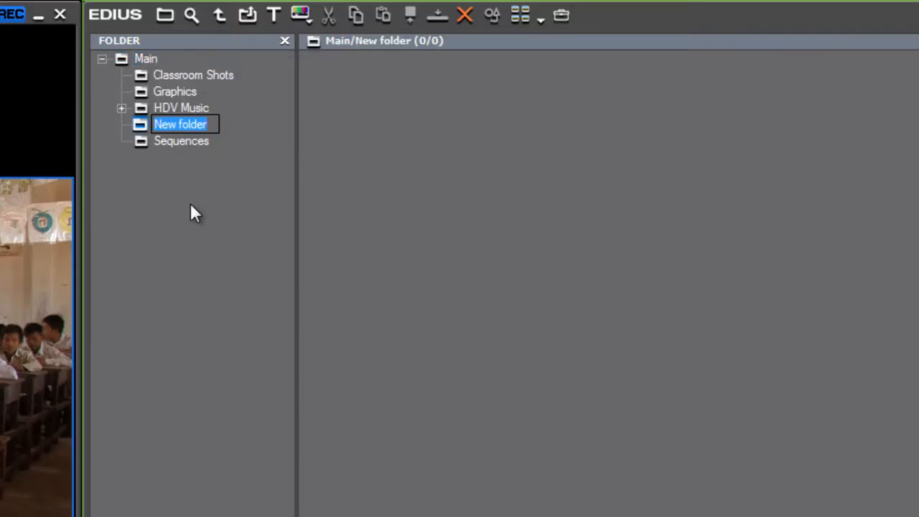
pyautogui.write('Interviews')
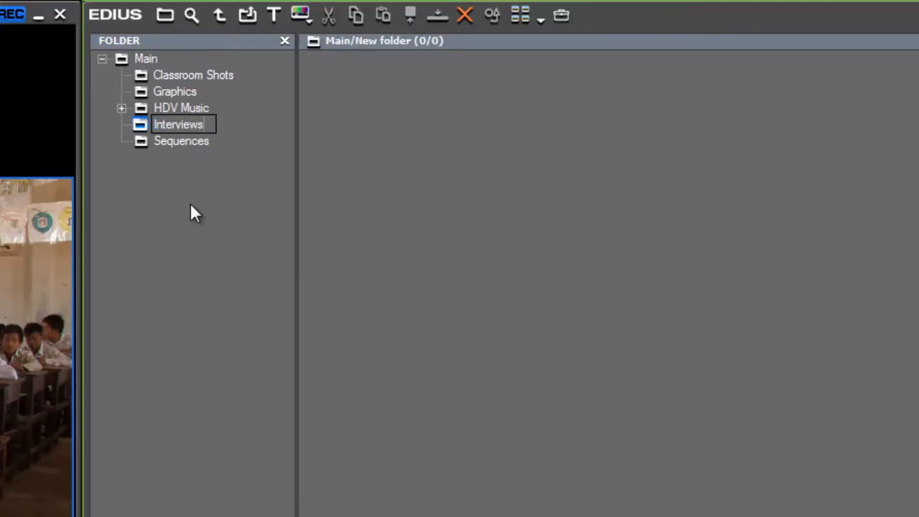
pyautogui.press('Return')
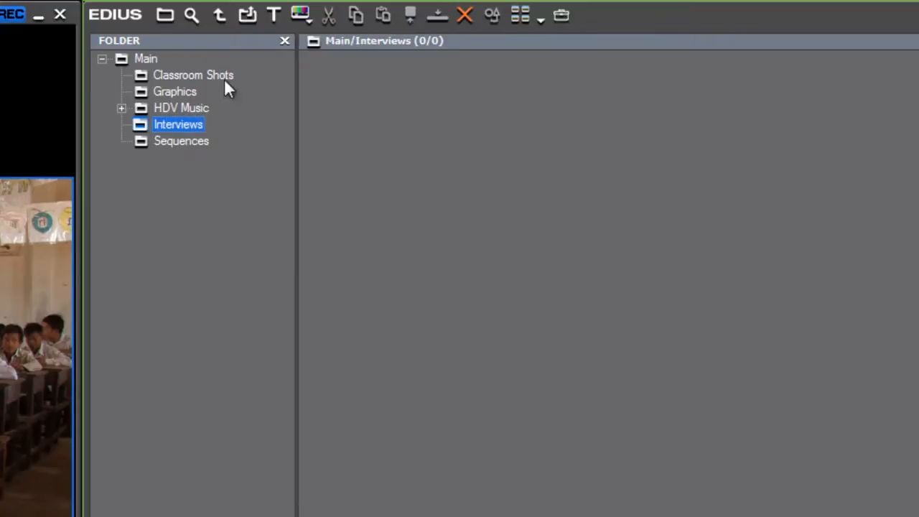
# Create a bin folder named Scenic under Main
pyautogui.rightClick(152, 58)
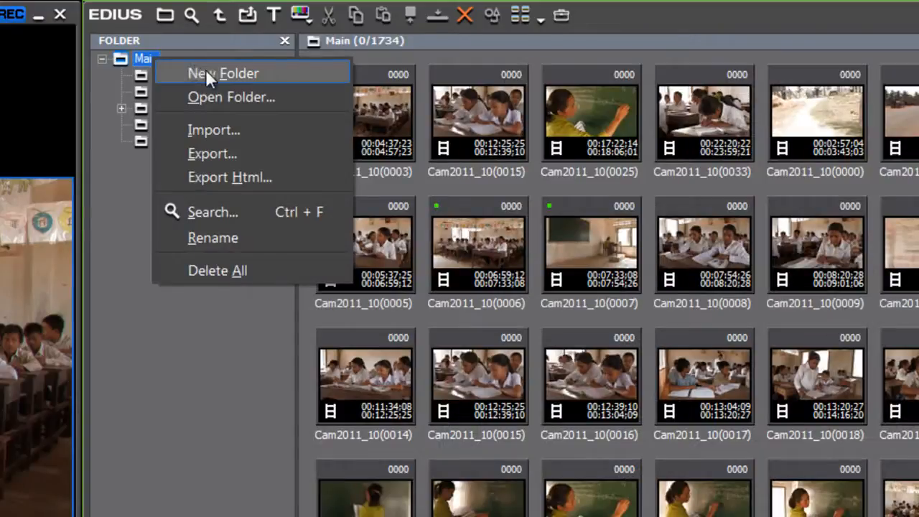
pyautogui.click(207, 75)
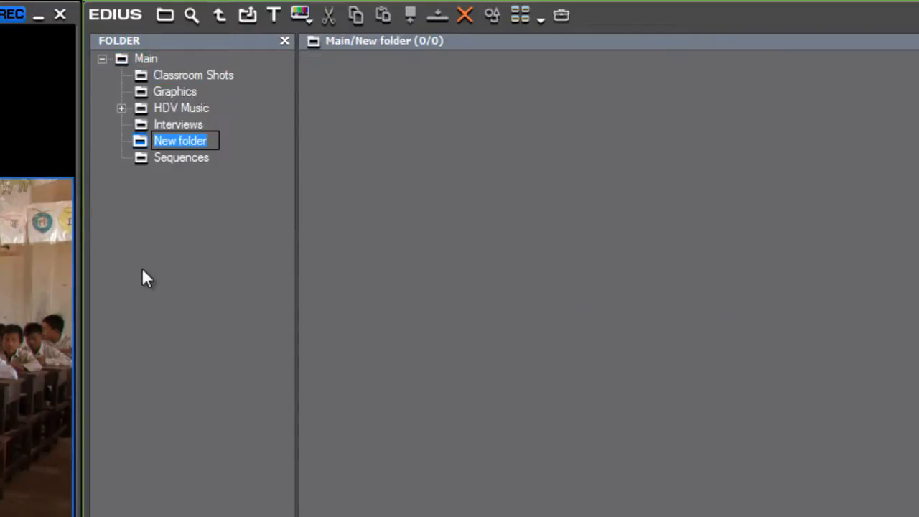
pyautogui.write('Scenic')
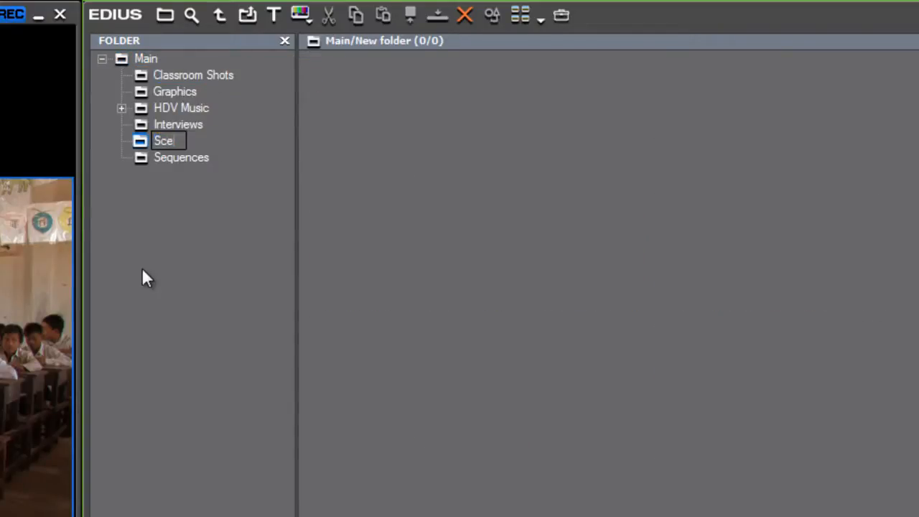
pyautogui.press('Return')
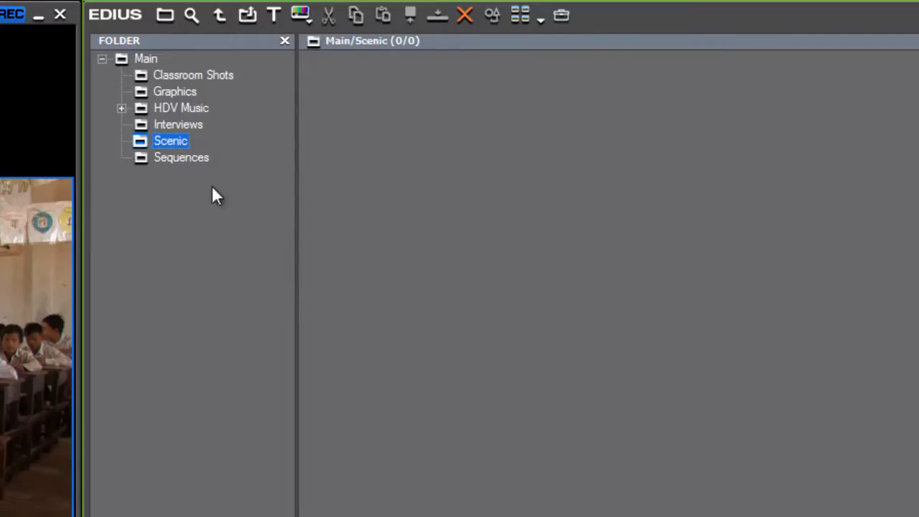
# Create a bin folder named Womens Groups under Main
pyautogui.rightClick(144, 59)
pyautogui.click(209, 72)
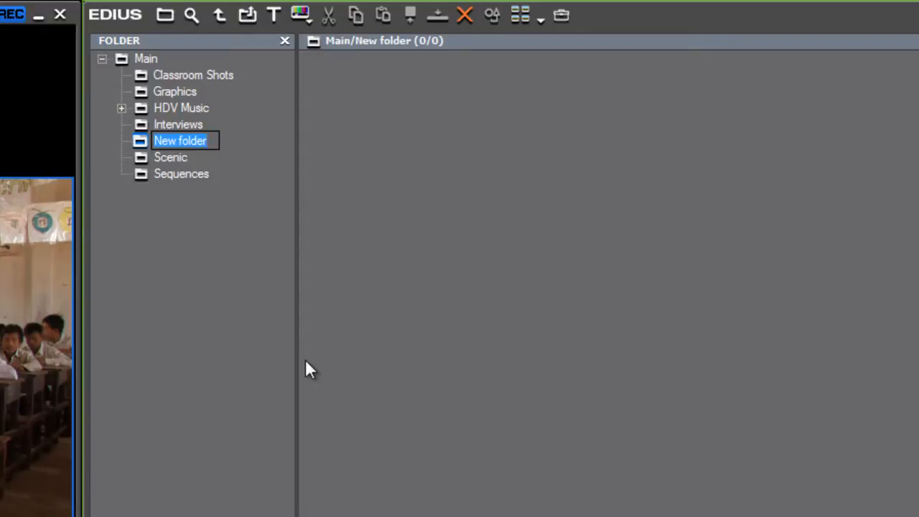
pyautogui.write('Womens')
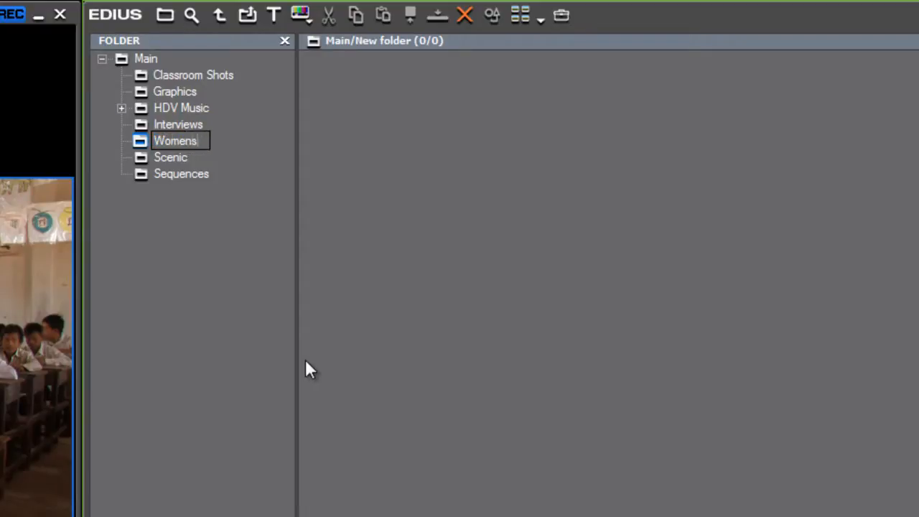
pyautogui.write(' Groups')
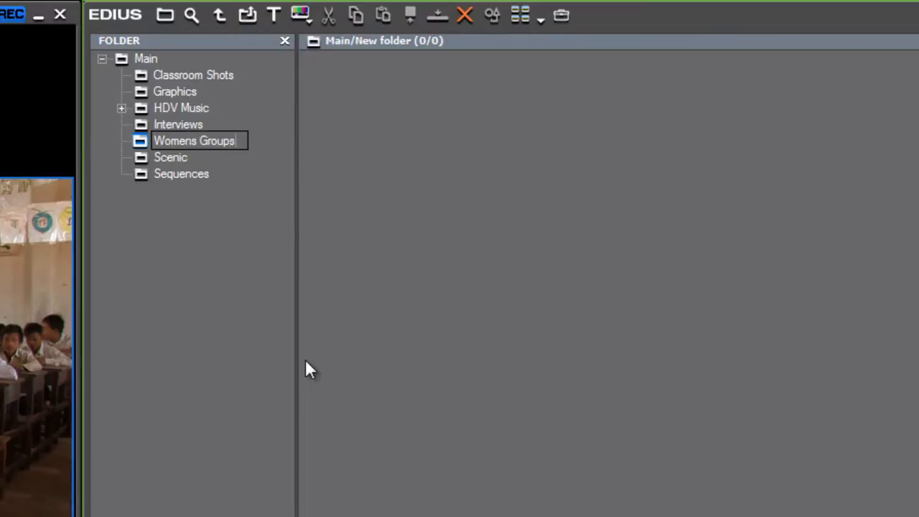
pyautogui.press('Return')
# Create a bin folder named Childrens Groups under Main
pyautogui.rightClick(134, 57)
pyautogui.click(172, 74)
pyautogui.write('Chi')
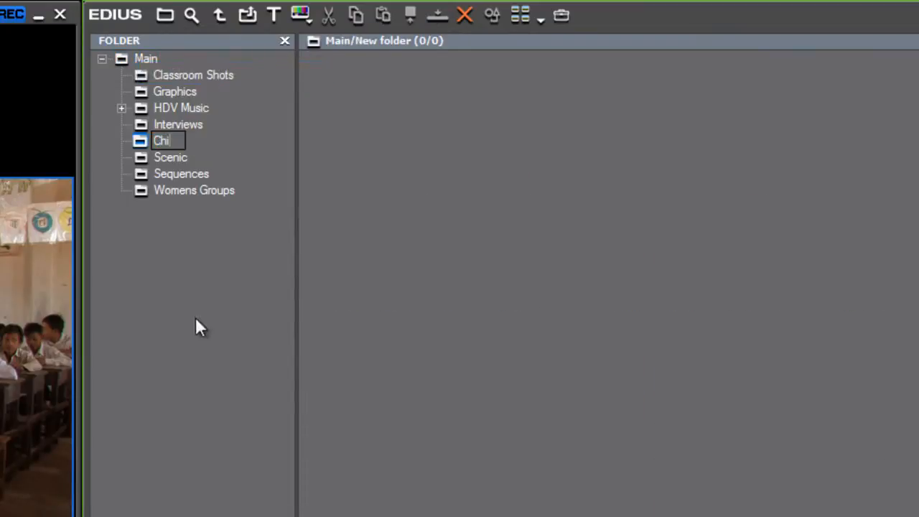
pyautogui.write('ldrens G')
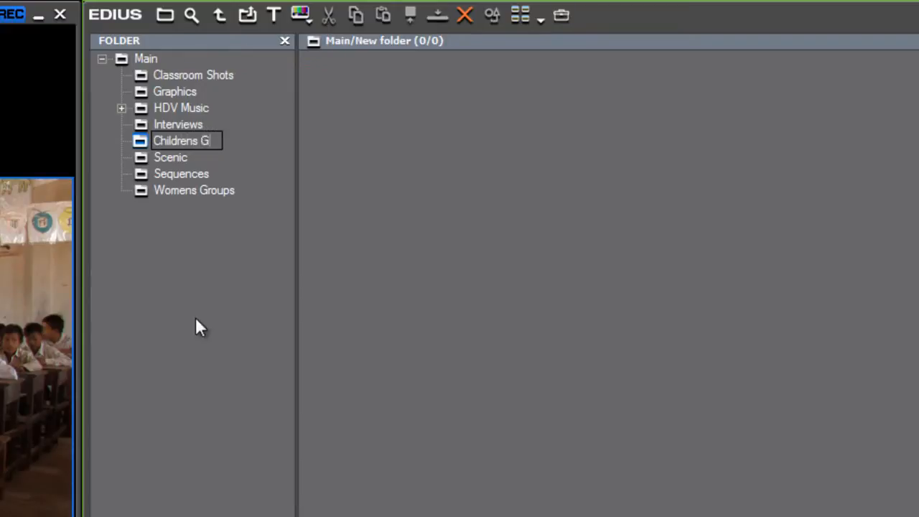
pyautogui.write('roups')
pyautogui.press('Return')
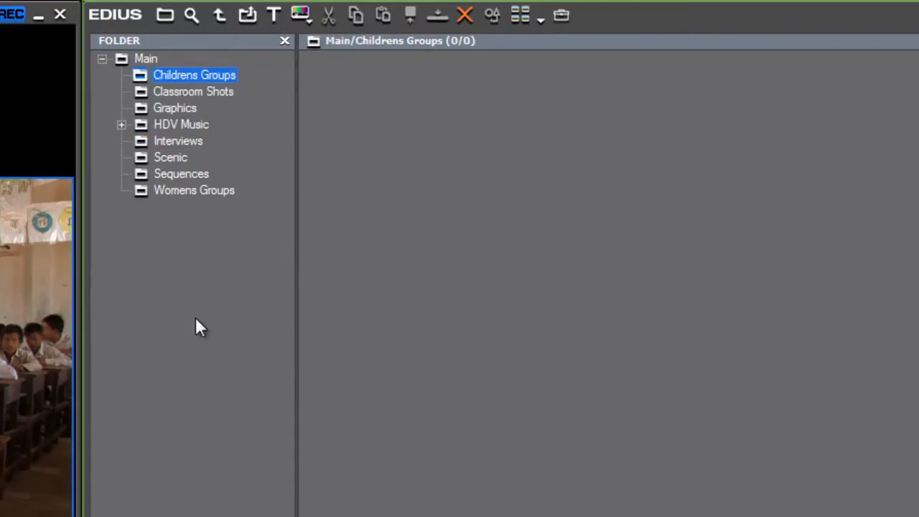
# Create a bin folder named Mens Groups under Main, and return to the clips in the Main folder
pyautogui.rightClick(143, 58)
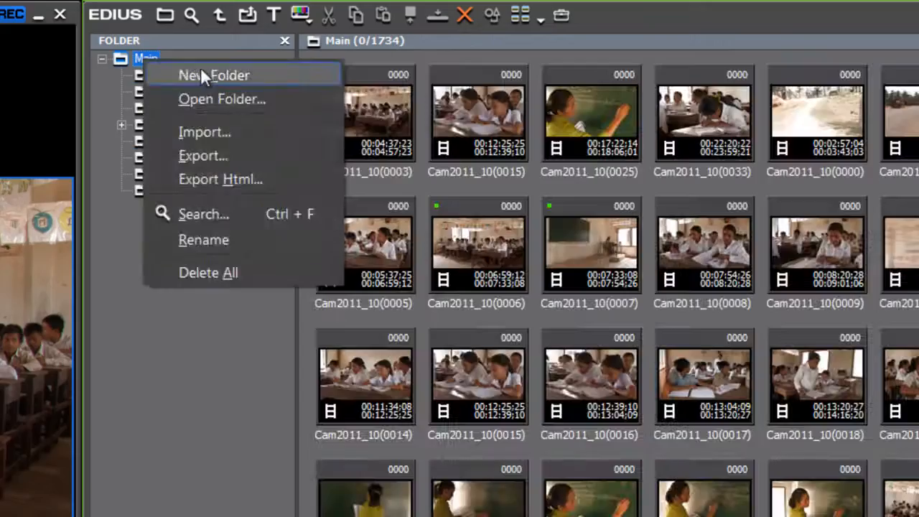
pyautogui.click(200, 72)
pyautogui.write('Mens')
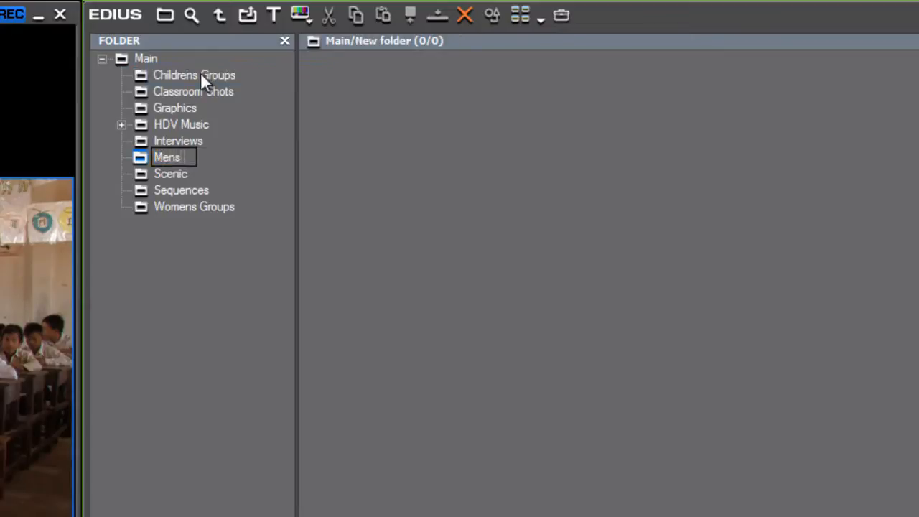
pyautogui.write(' Groups')
pyautogui.press('Return')
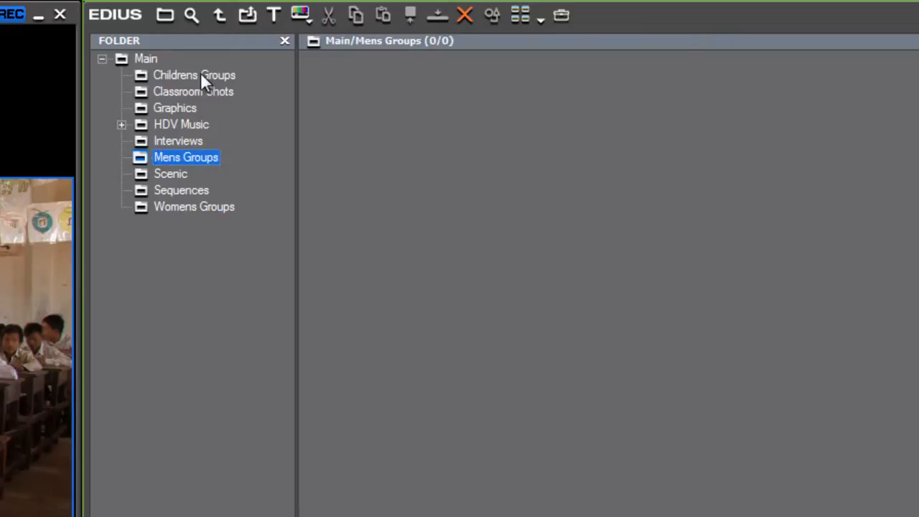
pyautogui.click(147, 59)
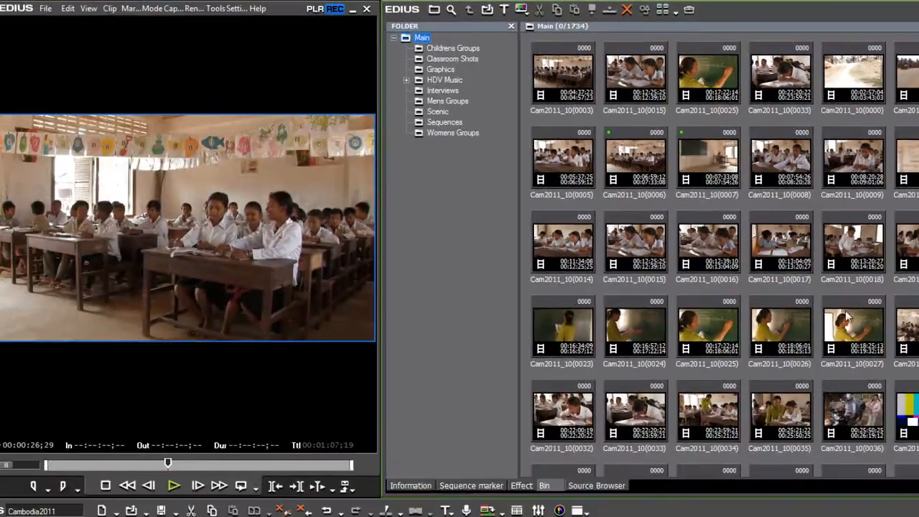
pyautogui.click(784, 327)
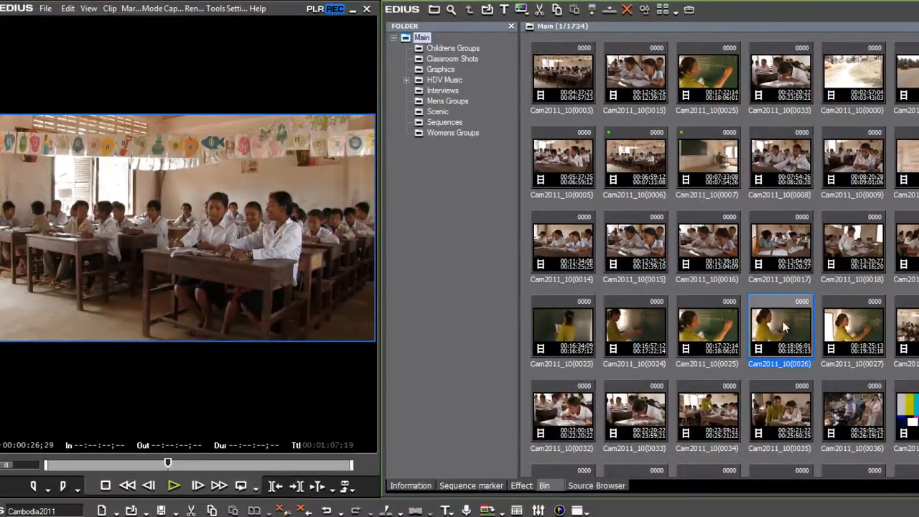
pyautogui.keyDown('ctrl'); pyautogui.click(865, 328); pyautogui.keyUp('ctrl')
pyautogui.keyDown('ctrl'); pyautogui.click(906, 327); pyautogui.keyUp('ctrl')
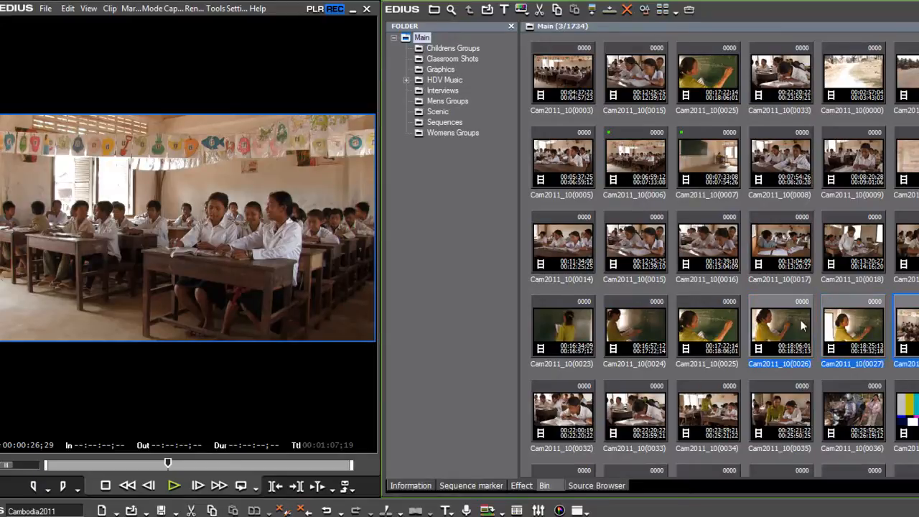
pyautogui.moveTo(799, 328)
pyautogui.mouseDown()
pyautogui.moveTo(448, 244)
pyautogui.moveTo(216, 343)
pyautogui.moveTo(219, 380)
pyautogui.moveTo(724, 311)
pyautogui.moveTo(772, 323)
pyautogui.mouseUp()
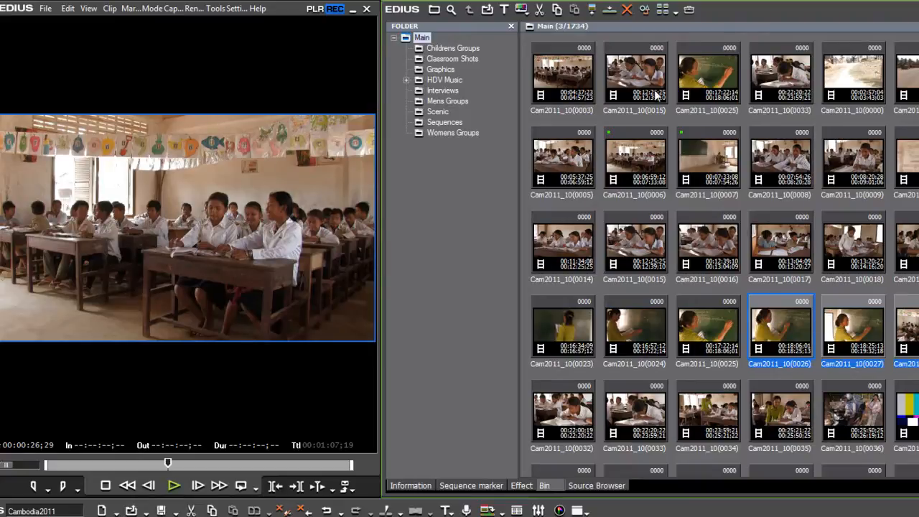
# Move the student classroom clips in the first rows of Main, from Cam2011_10(0003) through Cam2011_10(0016) and including 0033, into the Classroom Shots folder
pyautogui.click(568, 80)
pyautogui.keyDown('ctrl'); pyautogui.click(636, 74); pyautogui.keyUp('ctrl')
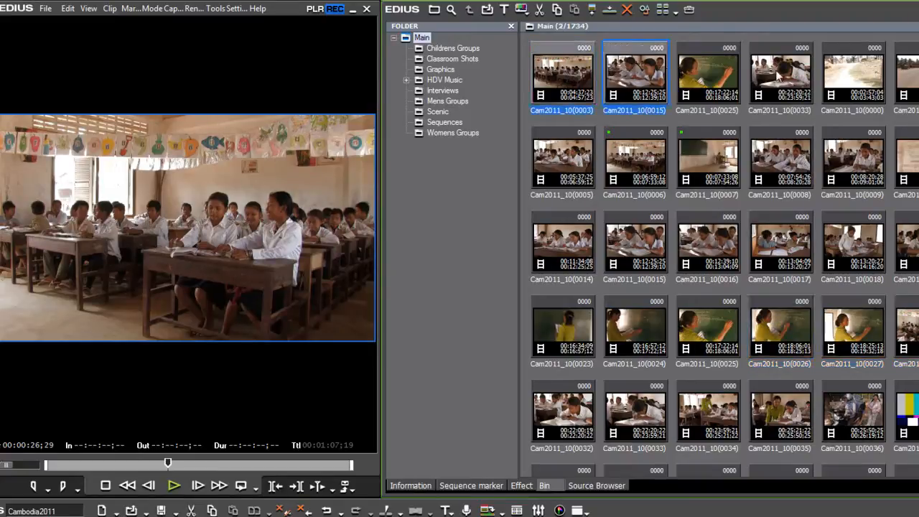
pyautogui.keyDown('ctrl'); pyautogui.click(783, 72); pyautogui.keyUp('ctrl')
pyautogui.keyDown('ctrl'); pyautogui.click(561, 155); pyautogui.keyUp('ctrl')
pyautogui.keyDown('ctrl'); pyautogui.click(621, 157); pyautogui.keyUp('ctrl')
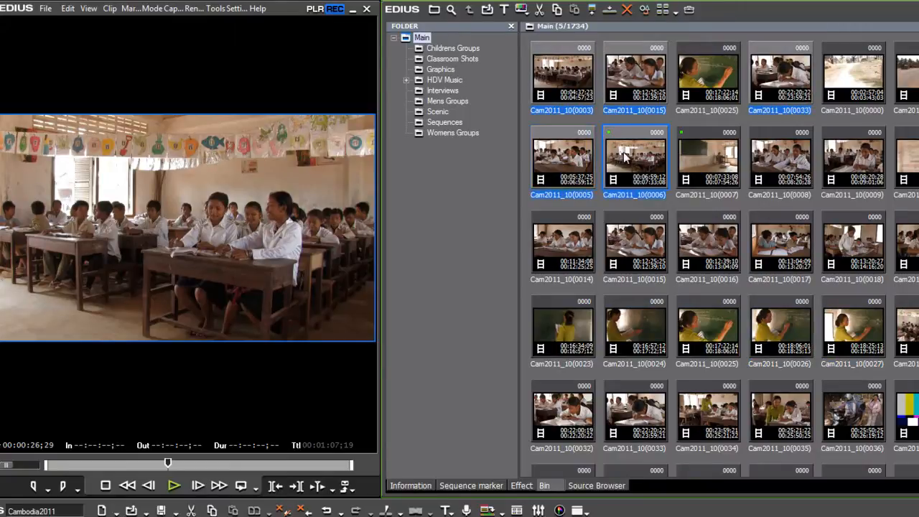
pyautogui.keyDown('ctrl'); pyautogui.click(782, 163); pyautogui.keyUp('ctrl')
pyautogui.keyDown('ctrl'); pyautogui.click(855, 167); pyautogui.keyUp('ctrl')
pyautogui.keyDown('ctrl'); pyautogui.click(918, 167); pyautogui.keyUp('ctrl')
pyautogui.keyDown('ctrl'); pyautogui.click(918, 167); pyautogui.keyUp('ctrl')
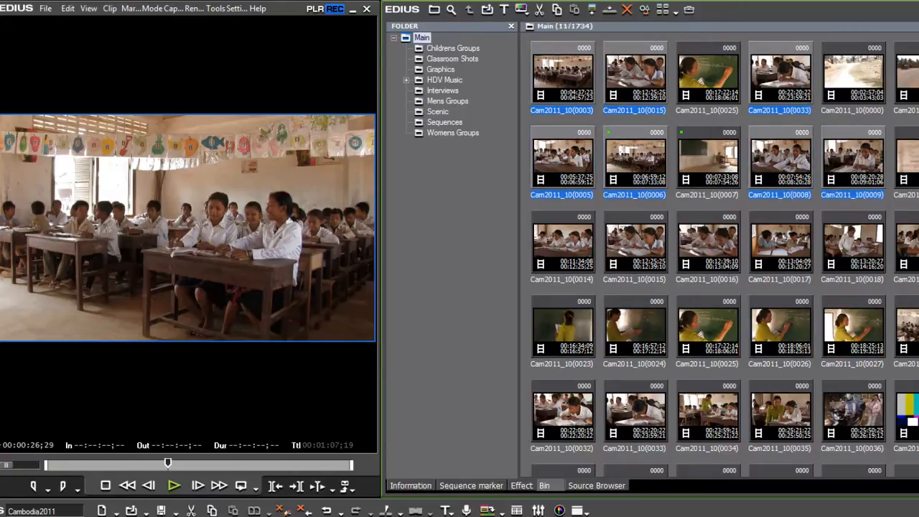
pyautogui.keyDown('ctrl'); pyautogui.click(558, 248); pyautogui.keyUp('ctrl')
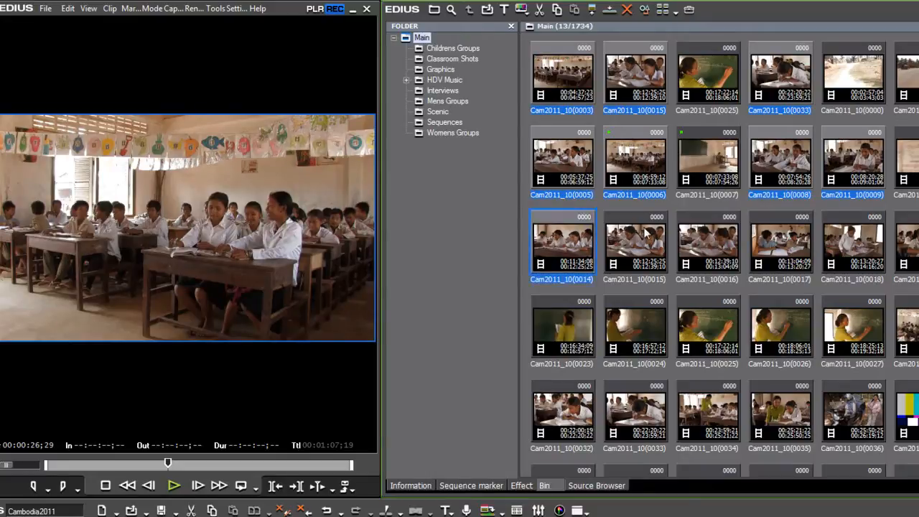
pyautogui.keyDown('ctrl'); pyautogui.click(646, 233); pyautogui.keyUp('ctrl')
pyautogui.keyDown('ctrl'); pyautogui.click(717, 244); pyautogui.keyUp('ctrl')
pyautogui.moveTo(567, 252); pyautogui.dragTo(486, 61)
# Create a subfolder named Teacher Shots inside the Classroom Shots folder
pyautogui.rightClick(440, 59)
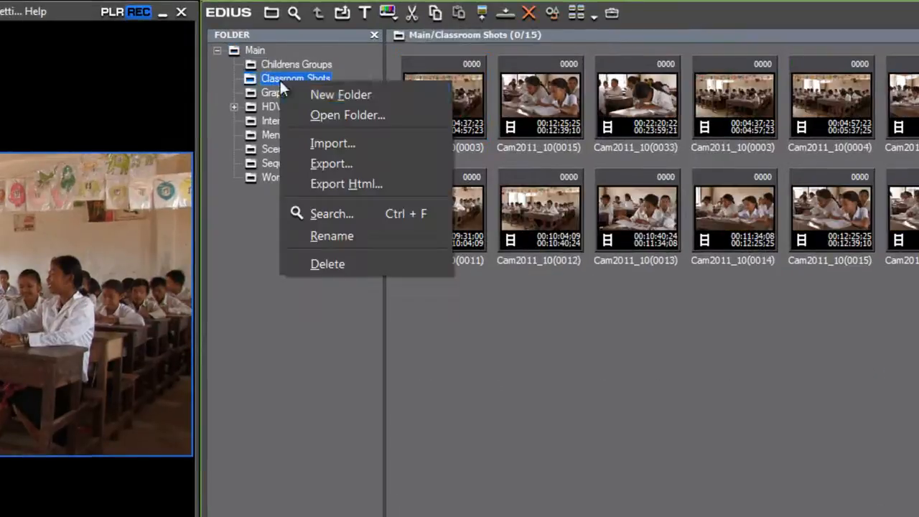
pyautogui.click(348, 96)
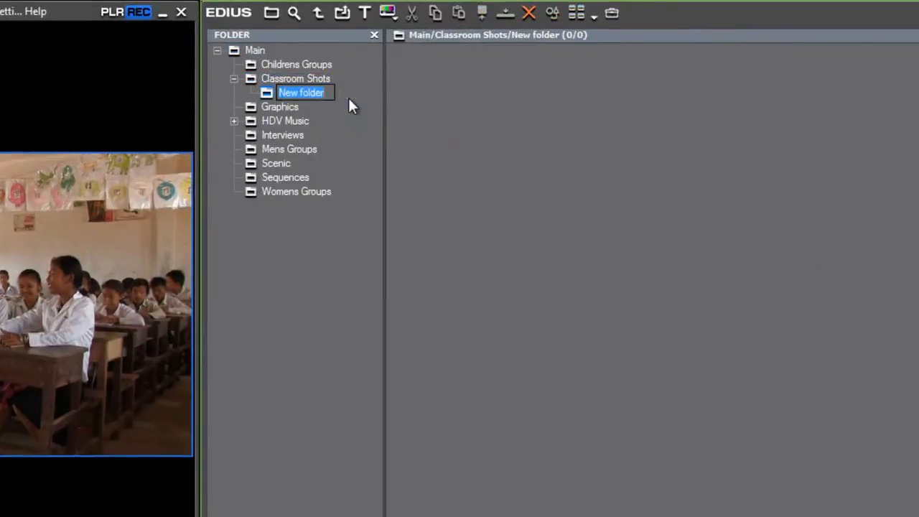
pyautogui.write('T')
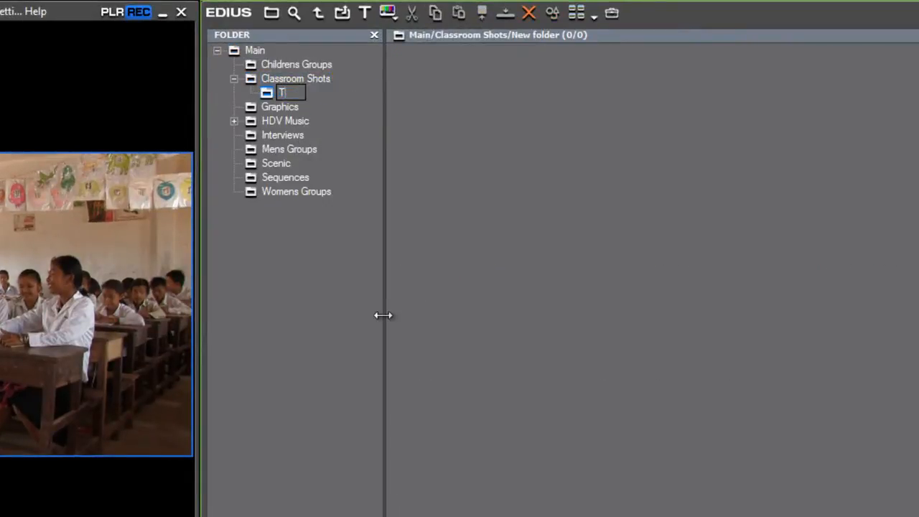
pyautogui.write('eacher Shots')
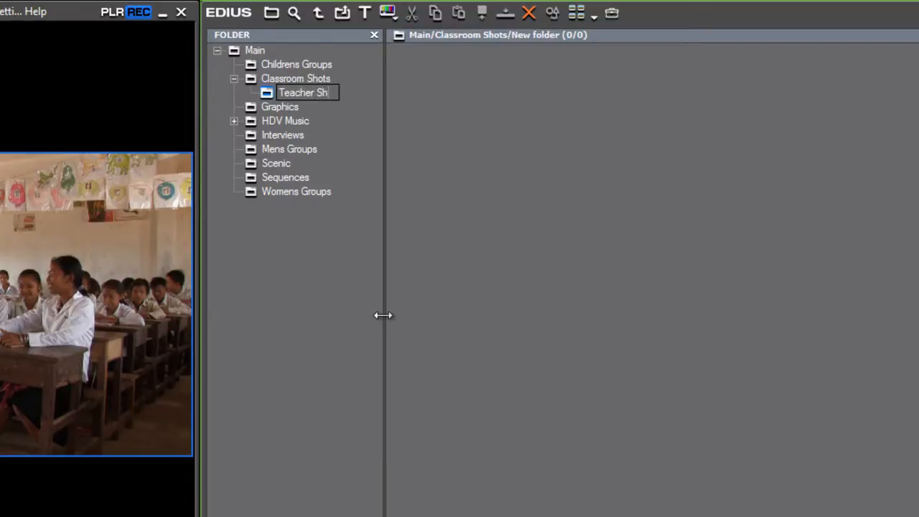
pyautogui.press('Return')
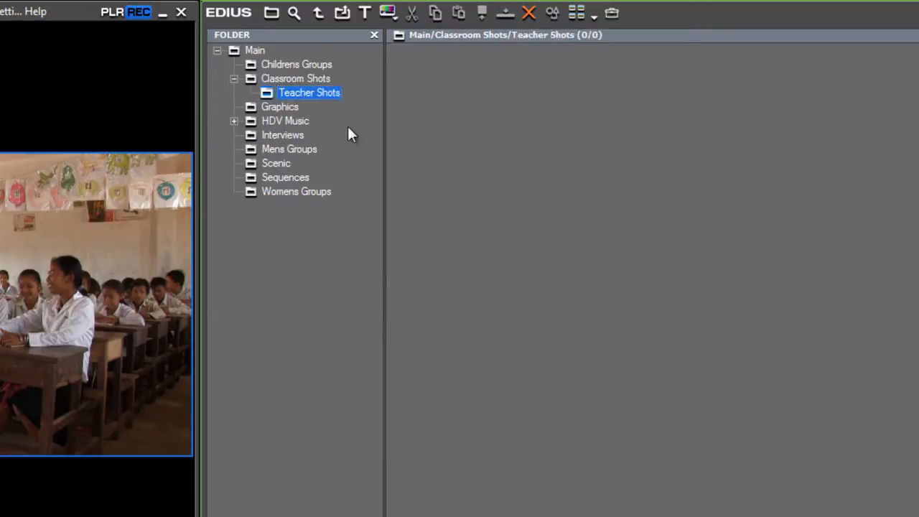
# Create a subfolder named Instruction inside Teacher Shots and widen the folder pane slightly
pyautogui.rightClick(321, 101)
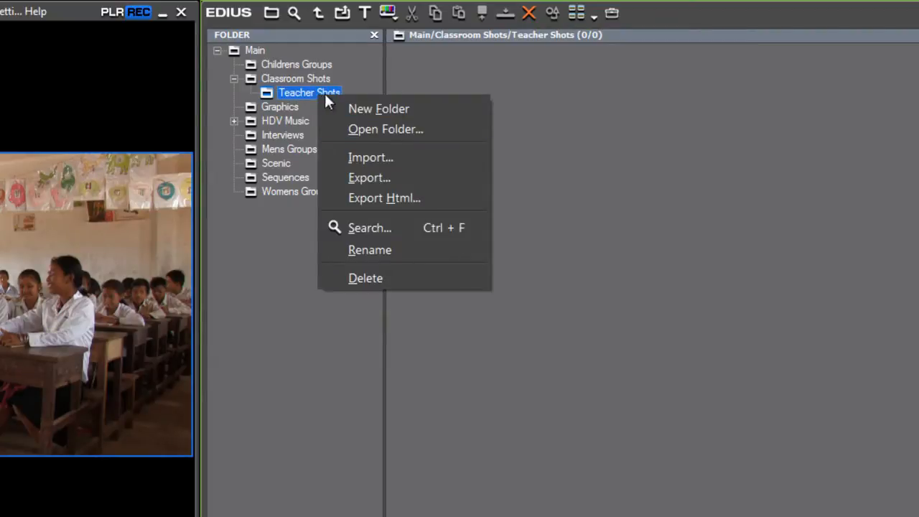
pyautogui.click(383, 107)
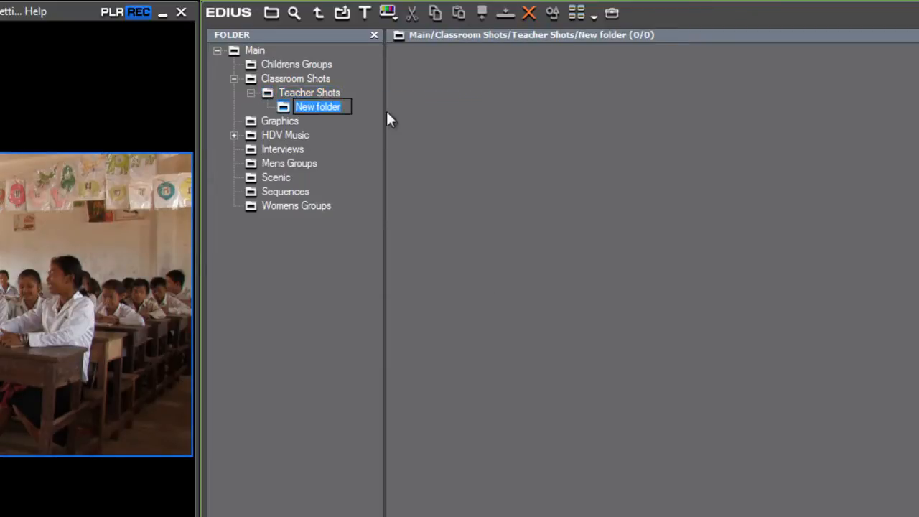
pyautogui.write('Instru')
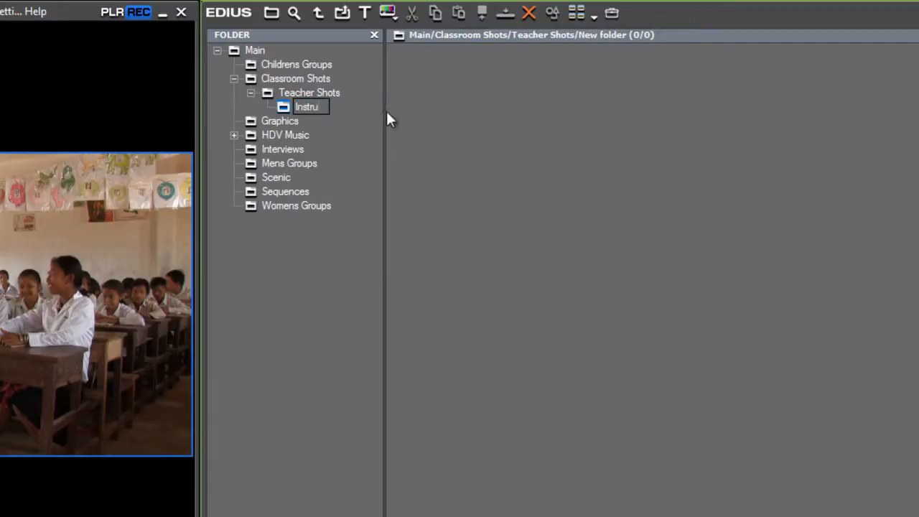
pyautogui.write('ction')
pyautogui.press('Return')
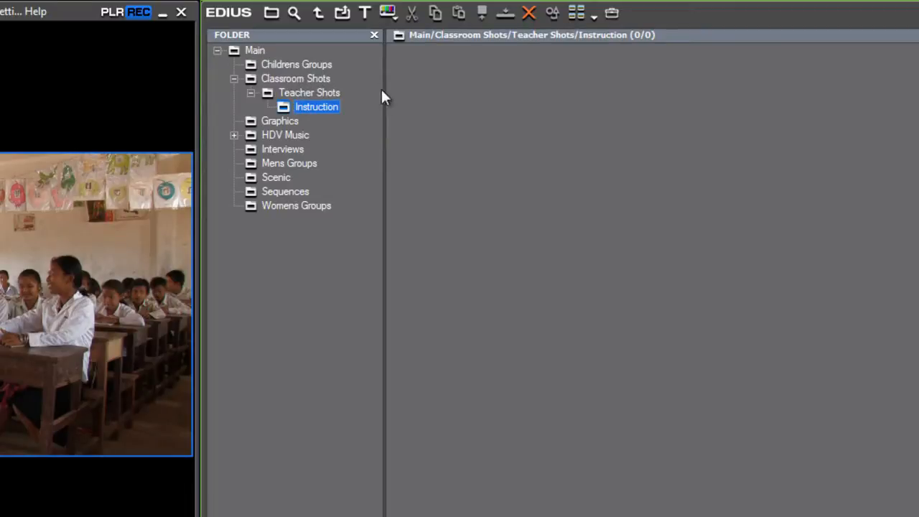
pyautogui.moveTo(384, 92)
pyautogui.mouseDown()
pyautogui.moveTo(475, 97)
pyautogui.moveTo(400, 98)
pyautogui.mouseUp()
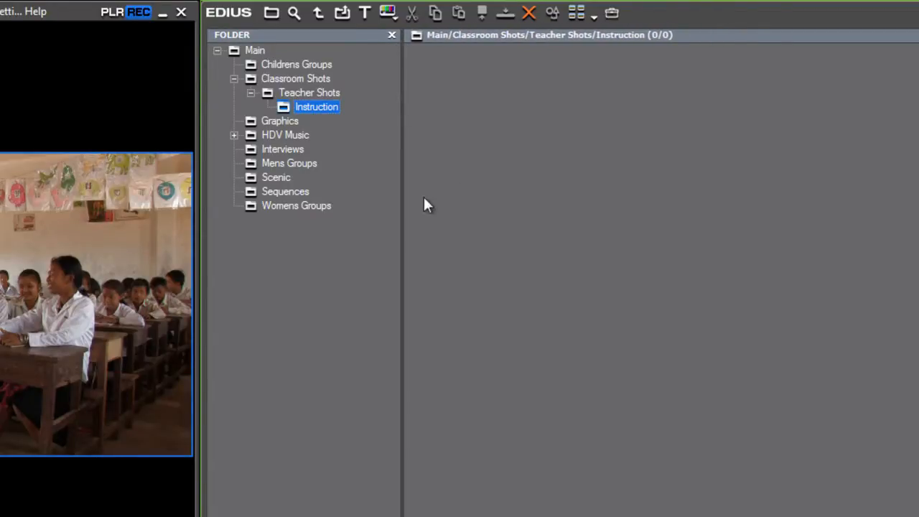
# Load clip Cam2011_10(0000) from Main into the player and set its bin thumbnail to the frame showing the cyclist
pyautogui.click(263, 50)
pyautogui.moveTo(474, 91); pyautogui.dragTo(359, 92)
pyautogui.click(466, 99)
pyautogui.doubleClick(463, 101)
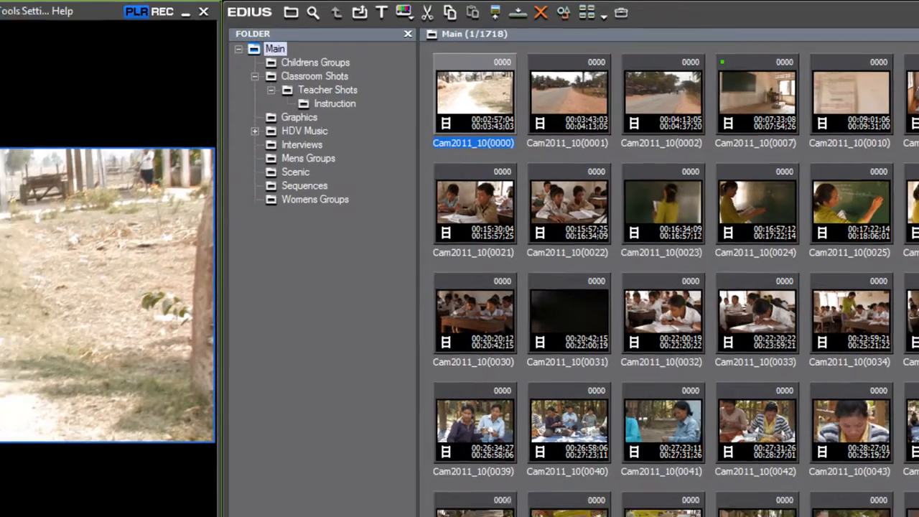
pyautogui.moveTo(27, 476); pyautogui.dragTo(154, 456)
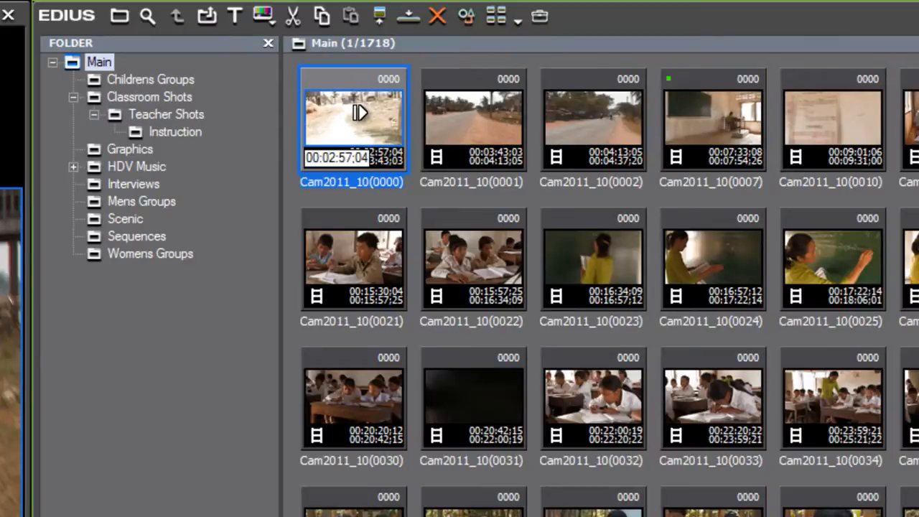
pyautogui.click(374, 116)
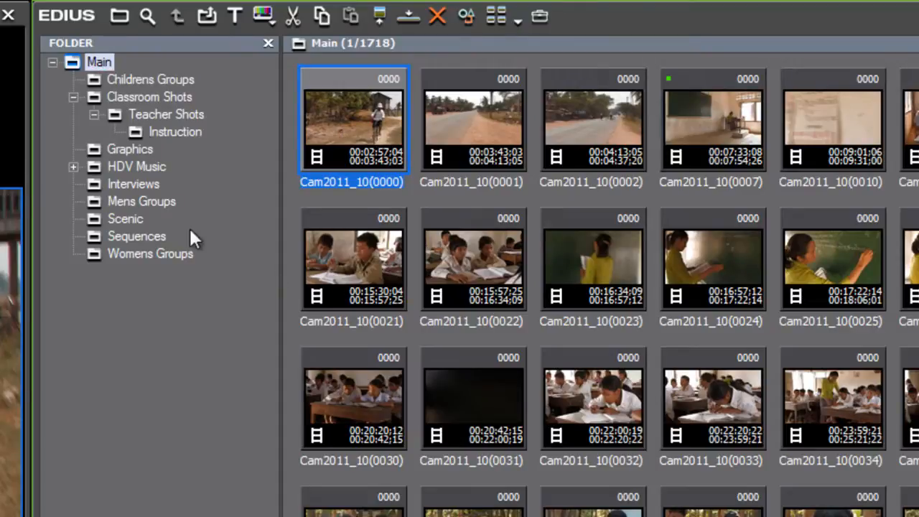
# Create a bin folder under Main named with the featured person's first name
pyautogui.rightClick(104, 58)
pyautogui.click(165, 76)
pyautogui.write('Ya')
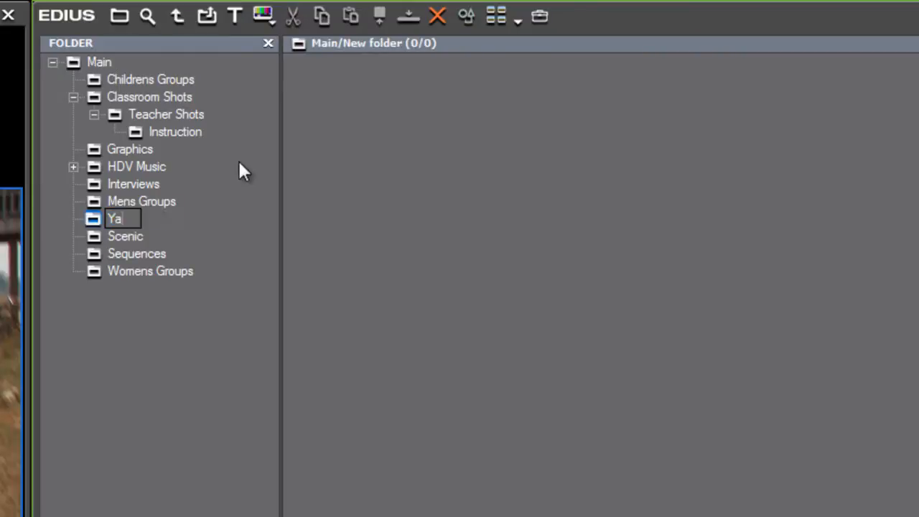
pyautogui.write('nny')
pyautogui.press('Return')
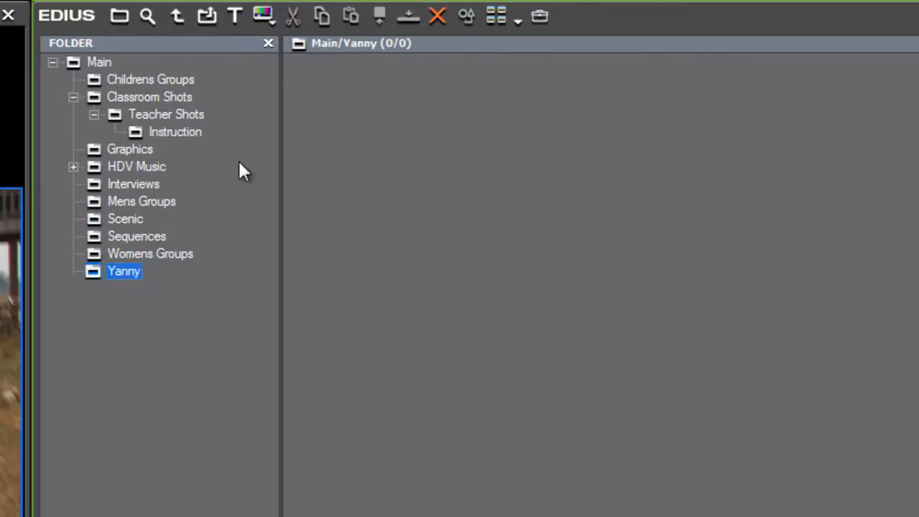
# Move the road clips Cam2011_10(0000), Cam2011_10(0001) and Cam2011_10(0002) from Main into the new folder named after the person
pyautogui.click(103, 62)
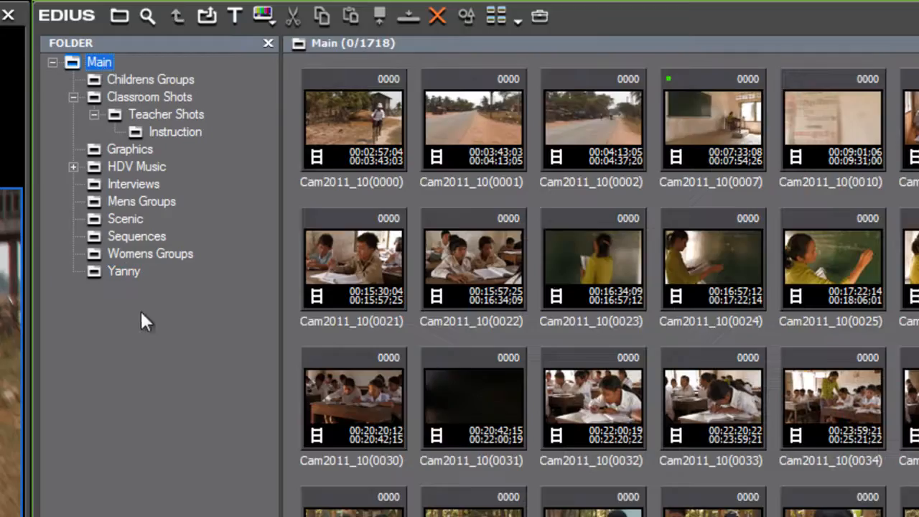
pyautogui.moveTo(371, 111); pyautogui.dragTo(181, 271)
pyautogui.click(369, 116)
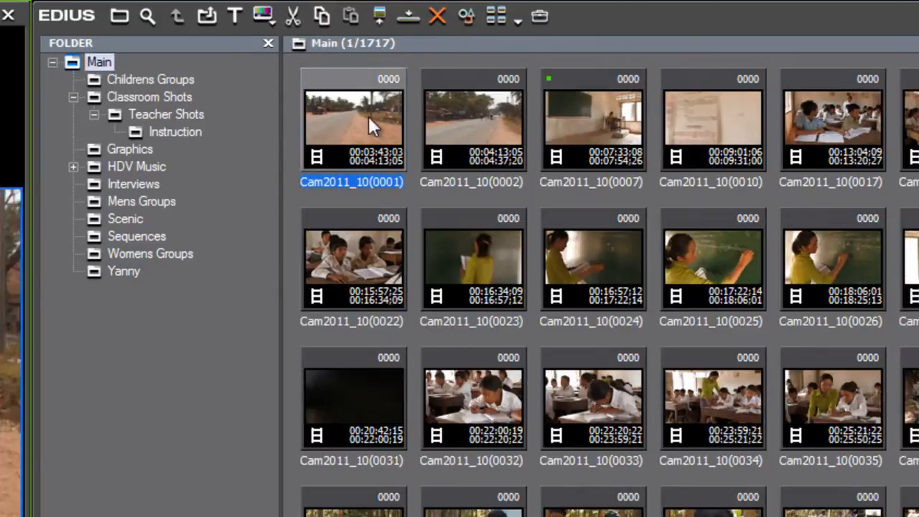
pyautogui.moveTo(350, 138); pyautogui.dragTo(189, 280)
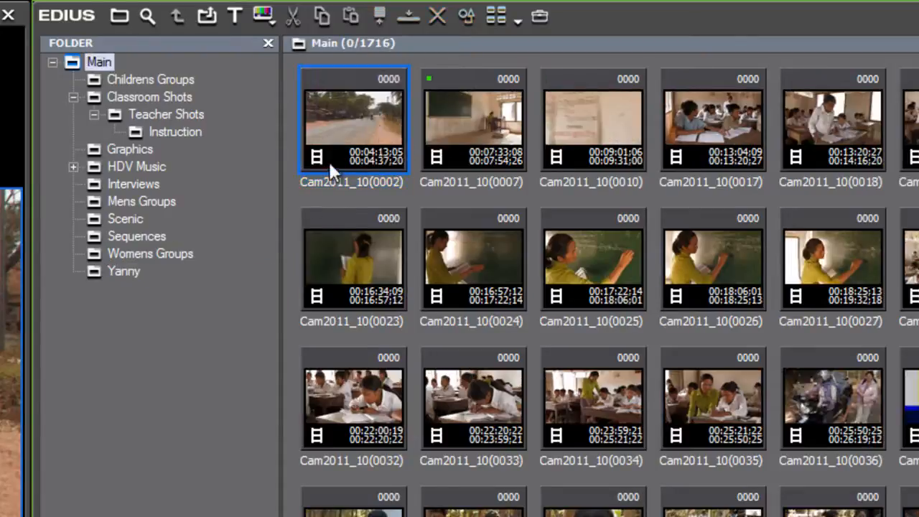
pyautogui.moveTo(372, 115); pyautogui.dragTo(222, 269)
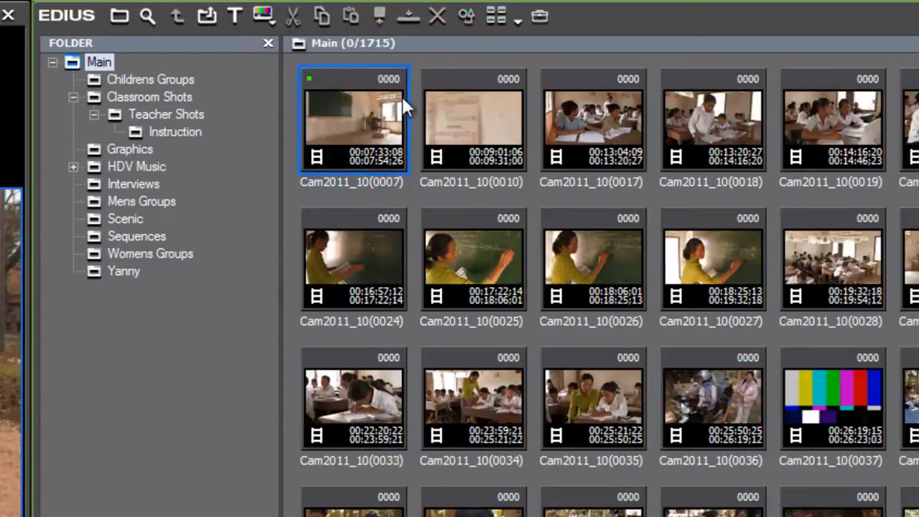
# Move the empty classroom clip Cam2011_10(0007) from Main into the Teacher Shots folder
pyautogui.click(402, 103)
pyautogui.moveTo(381, 111); pyautogui.dragTo(260, 111)
# Load clip Cam2011_10(0010) into the player and scrub to the frame of the teacher writing on the blackboard
pyautogui.click(366, 118)
pyautogui.doubleClick(366, 117)
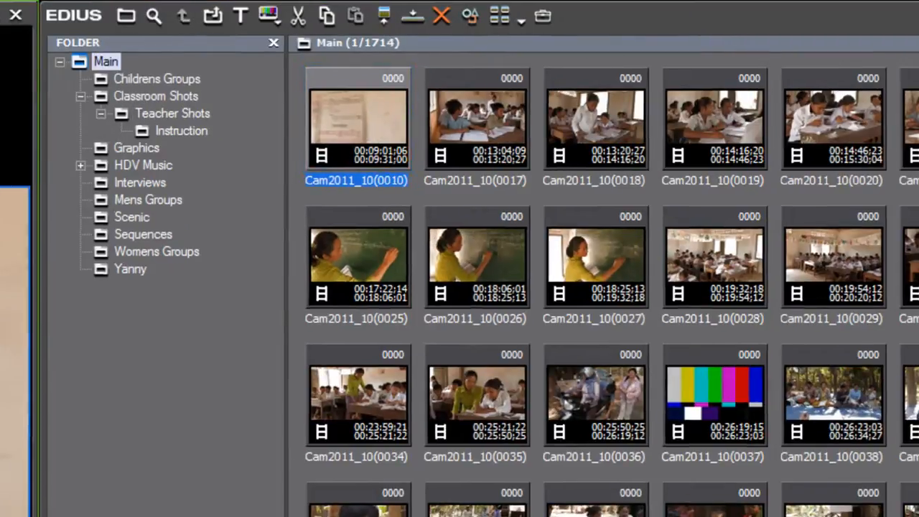
pyautogui.moveTo(87, 447); pyautogui.dragTo(241, 448)
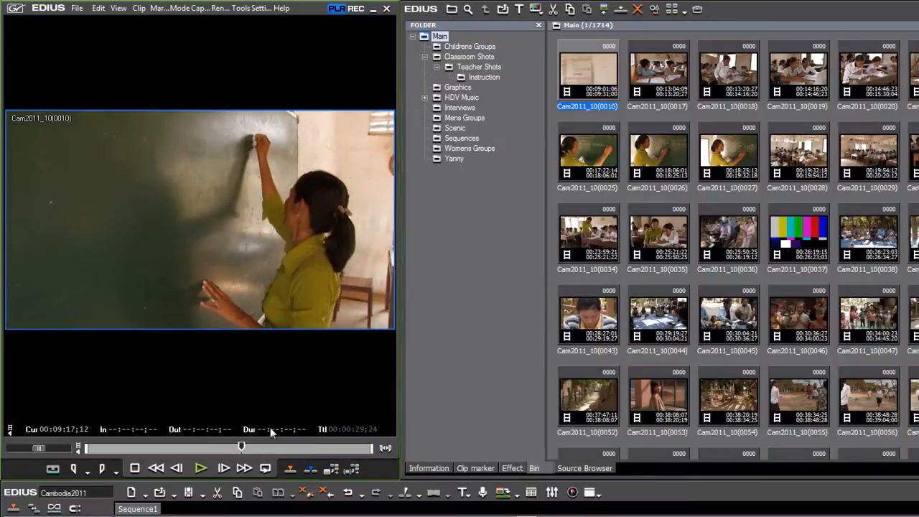
# Set the thumbnail of clip Cam2011_10(0010) to the teacher at the blackboard and move the clip into the Instruction folder
pyautogui.click(584, 75)
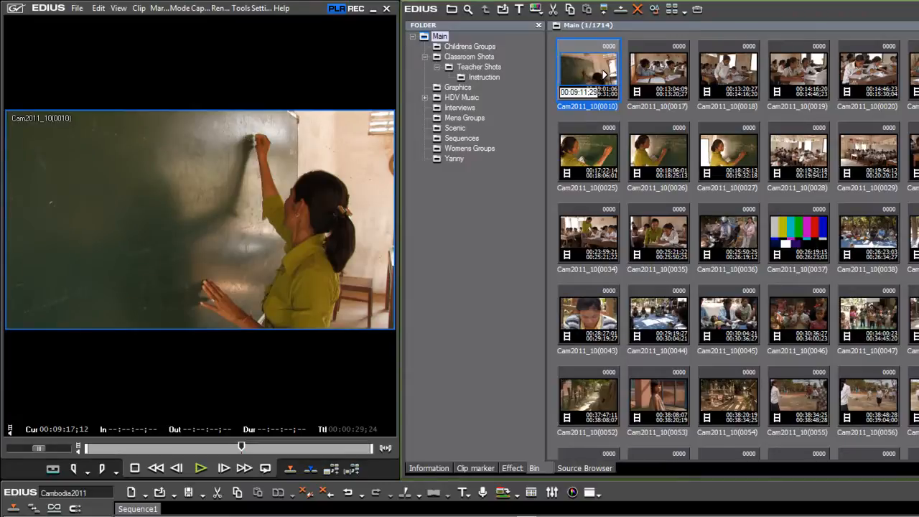
pyautogui.moveTo(605, 74); pyautogui.dragTo(531, 86)
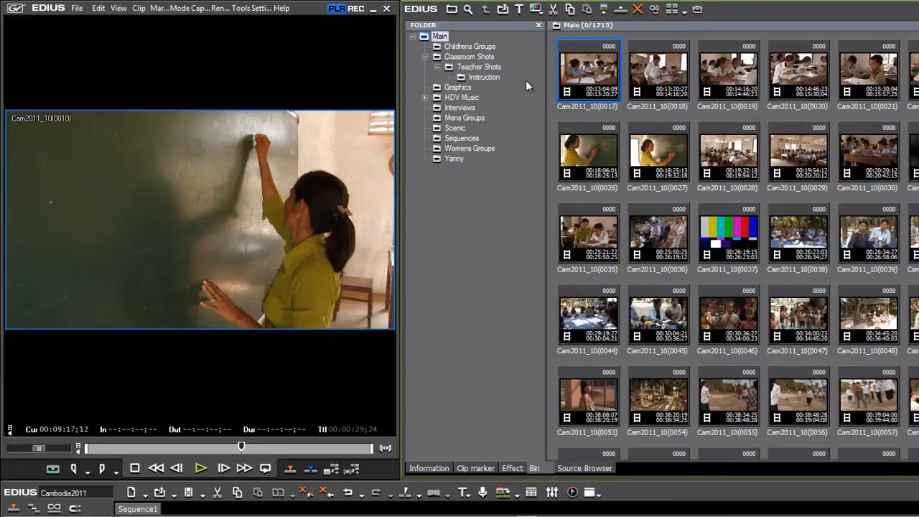
# Preview the student clip Cam2011_10(0017) and move clips Cam2011_10(0017) through Cam2011_10(0022) into the Classroom Shots folder
pyautogui.doubleClick(596, 70)
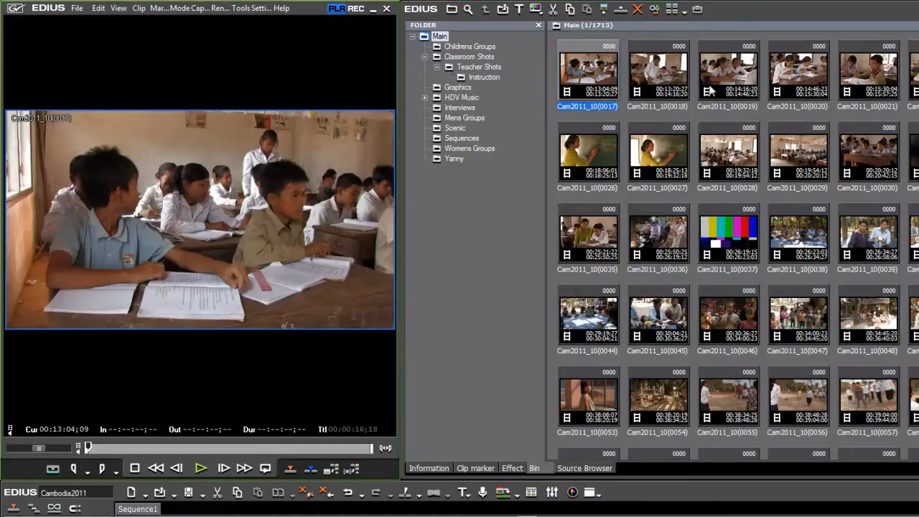
pyautogui.keyDown('shift'); pyautogui.click(913, 72); pyautogui.keyUp('shift')
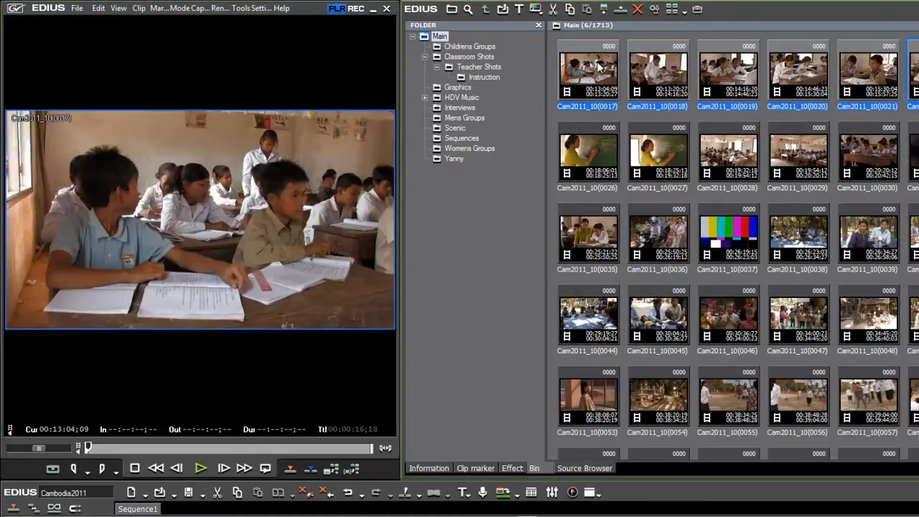
pyautogui.moveTo(593, 66); pyautogui.dragTo(537, 62)
# Move the blackboard teaching clips Cam2011_10(0023) through Cam2011_10(0027) from Main into the Instruction folder
pyautogui.click(591, 74)
pyautogui.keyDown('shift'); pyautogui.click(880, 73); pyautogui.keyUp('shift')
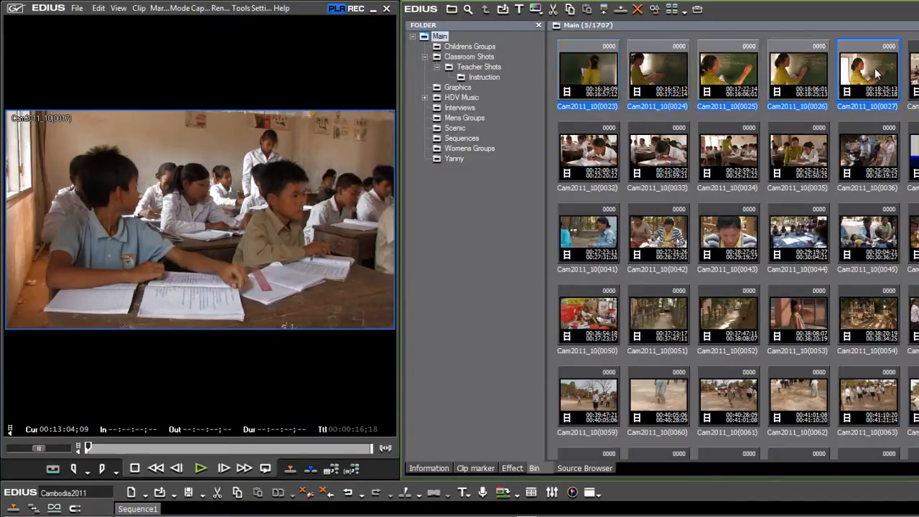
pyautogui.moveTo(598, 64); pyautogui.dragTo(532, 79)
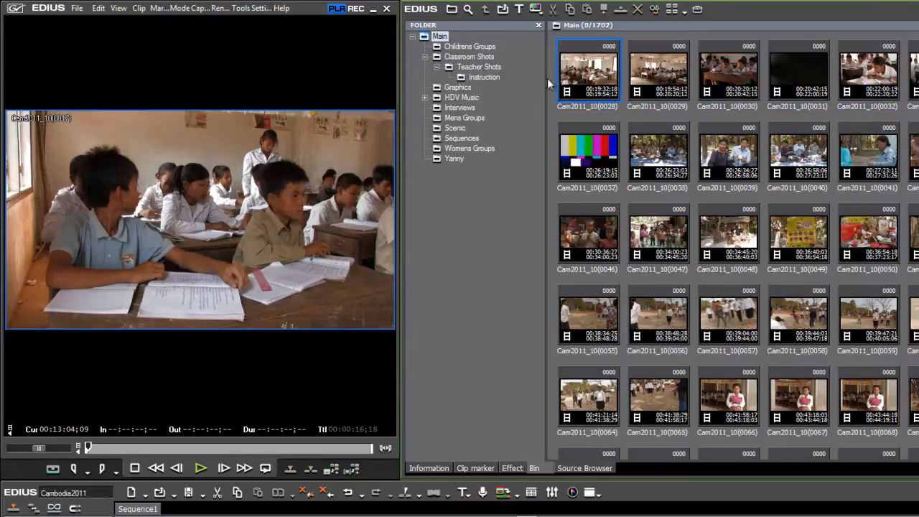
# Move the wide classroom clips Cam2011_10(0028), Cam2011_10(0029) and Cam2011_10(0030) from Main into the Classroom Shots folder
pyautogui.click(591, 71)
pyautogui.keyDown('shift'); pyautogui.click(735, 70); pyautogui.keyUp('shift')
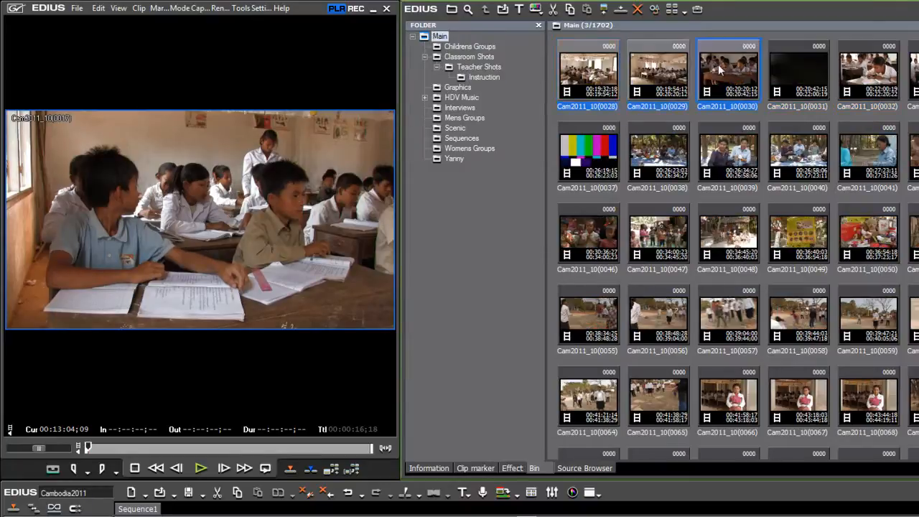
pyautogui.moveTo(586, 75); pyautogui.dragTo(529, 65)
# Set the thumbnail of clip Cam2011_10(0031) to the girl writing at the blackboard and move it into the folder named after the person
pyautogui.doubleClick(596, 70)
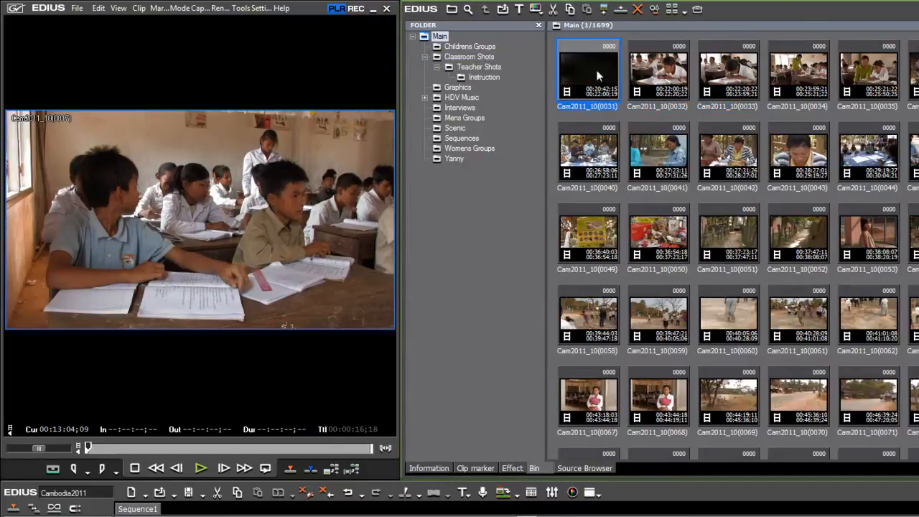
pyautogui.moveTo(106, 446); pyautogui.dragTo(318, 453)
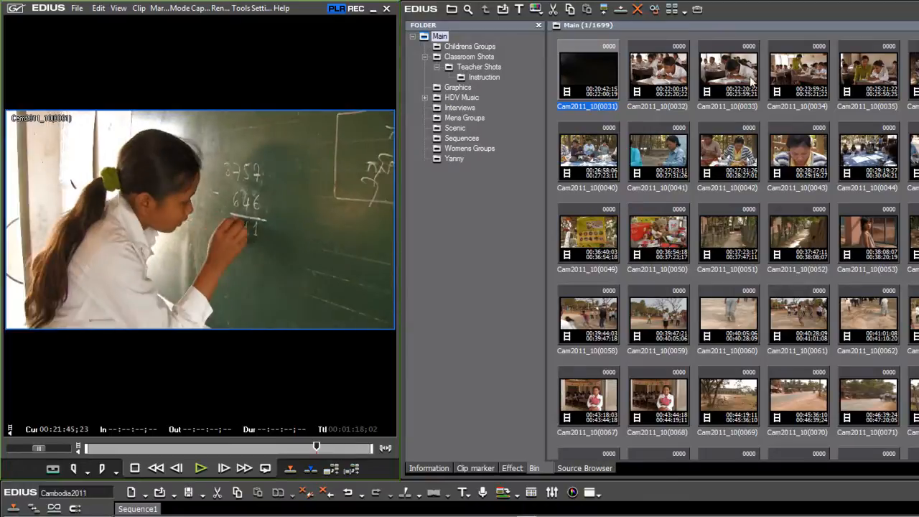
pyautogui.click(586, 70)
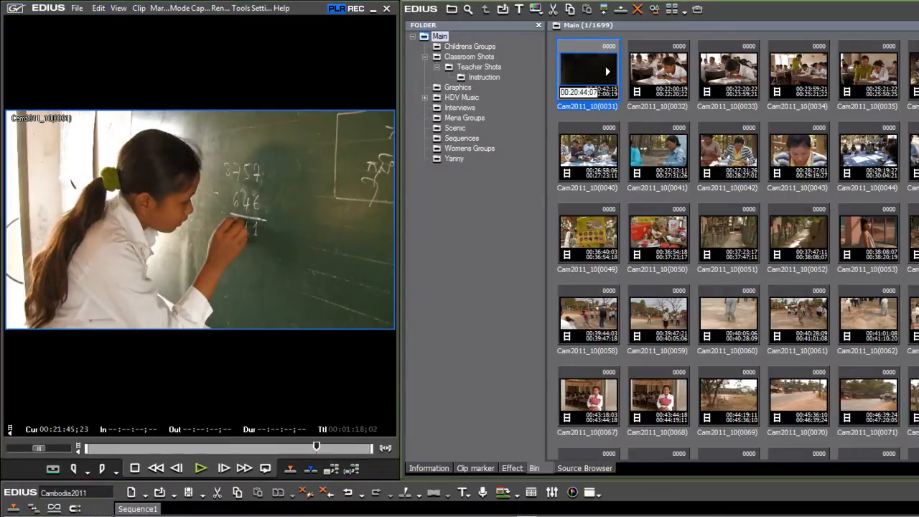
pyautogui.moveTo(649, 62); pyautogui.dragTo(648, 62)
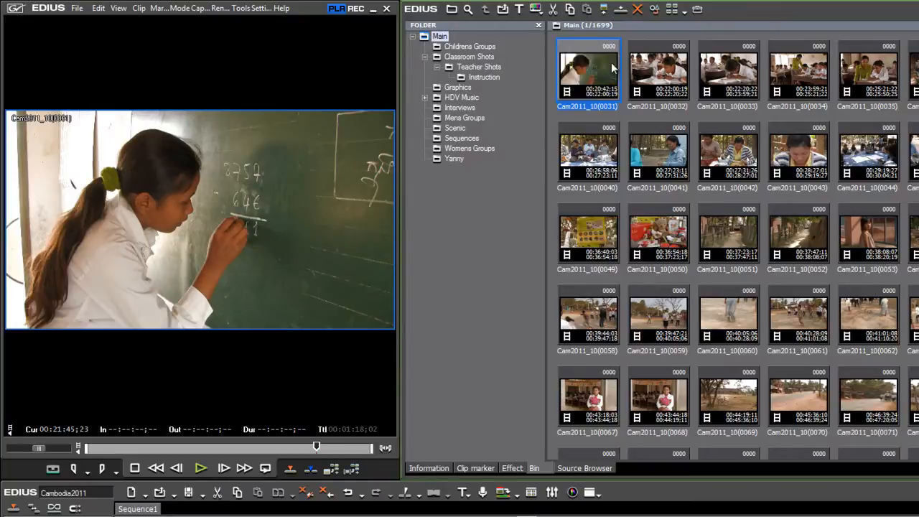
pyautogui.moveTo(595, 69); pyautogui.dragTo(513, 159)
# Preview the desk-writing clip Cam2011_10(0032) and move clips Cam2011_10(0032) and Cam2011_10(0033) into the folder named after the person
pyautogui.doubleClick(602, 75)
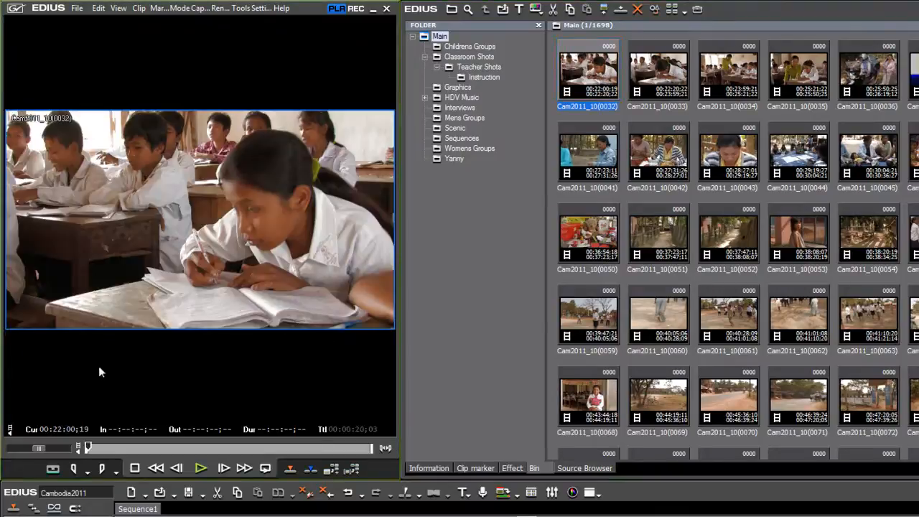
pyautogui.moveTo(105, 452); pyautogui.dragTo(308, 446)
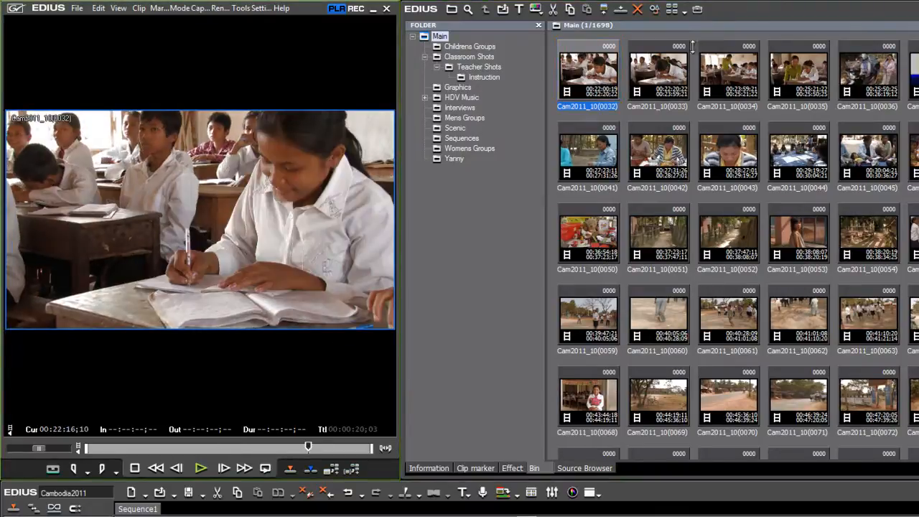
pyautogui.moveTo(609, 84); pyautogui.dragTo(492, 158)
pyautogui.moveTo(599, 72); pyautogui.dragTo(514, 153)
# Preview clip Cam2011_10(0034) of the teacher helping students and move it with Cam2011_10(0035) into the folder named after the person
pyautogui.click(594, 72)
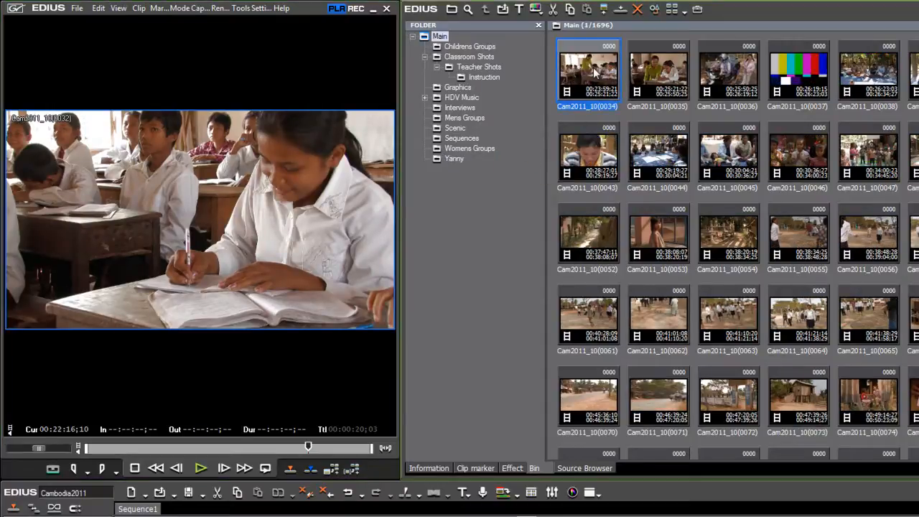
pyautogui.doubleClick(595, 72)
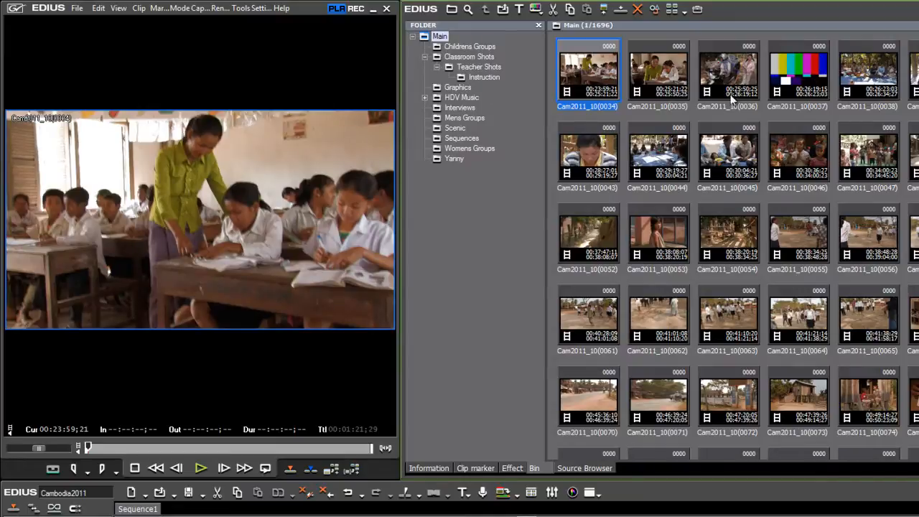
pyautogui.click(659, 64)
pyautogui.keyDown('ctrl'); pyautogui.click(592, 66); pyautogui.keyUp('ctrl')
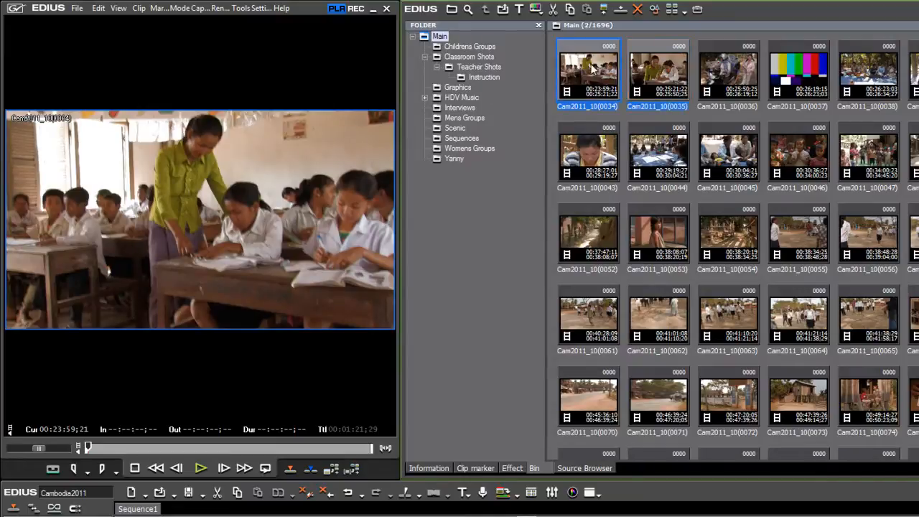
pyautogui.moveTo(592, 66); pyautogui.dragTo(522, 160)
# Preview the motorbike clip Cam2011_10(0036) and file it in a new General Interest folder created under Main
pyautogui.click(593, 77)
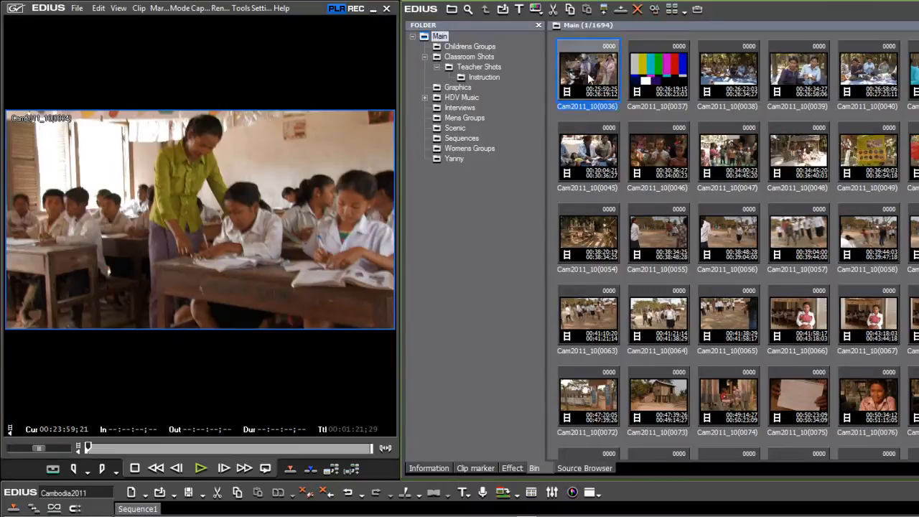
pyautogui.doubleClick(593, 77)
pyautogui.moveTo(134, 448); pyautogui.dragTo(165, 449)
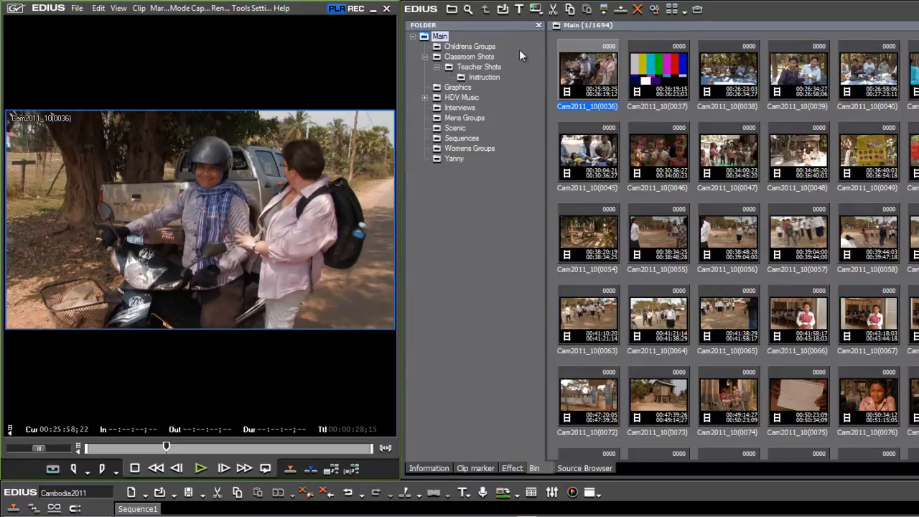
pyautogui.rightClick(441, 35)
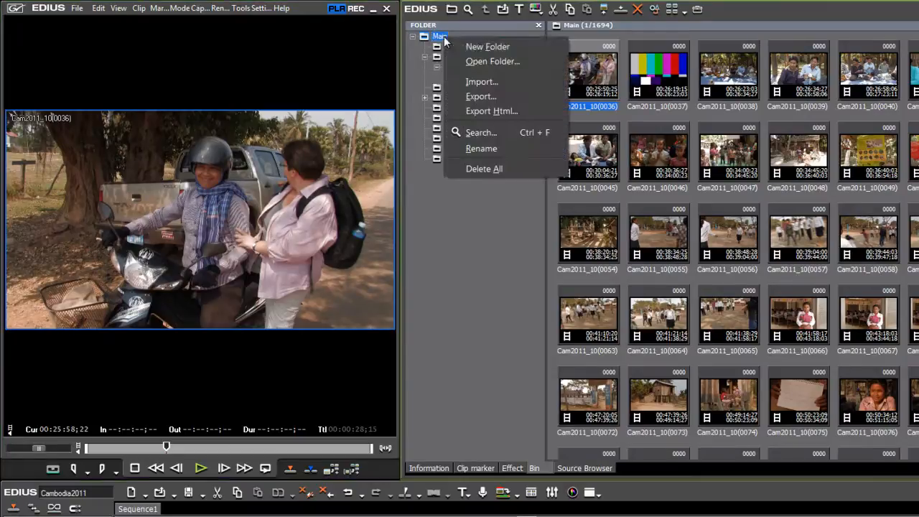
pyautogui.click(486, 45)
pyautogui.write('General Interest')
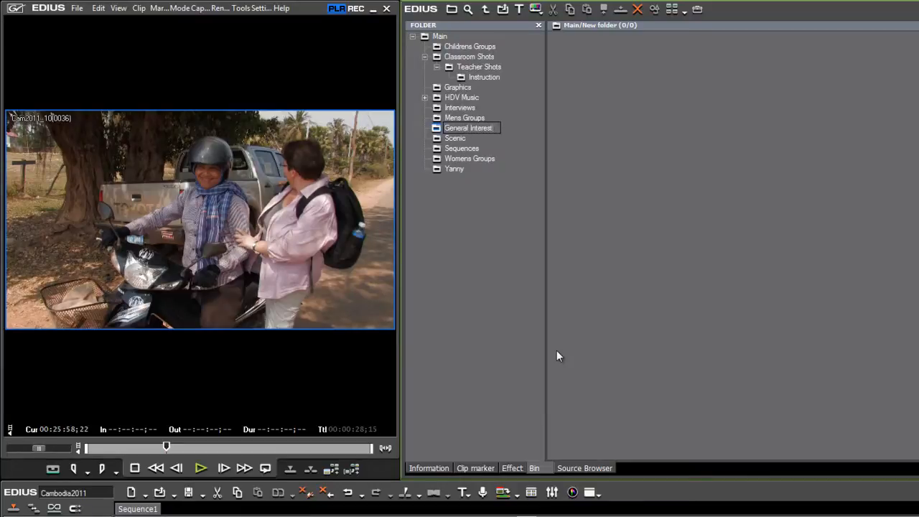
pyautogui.press('Return')
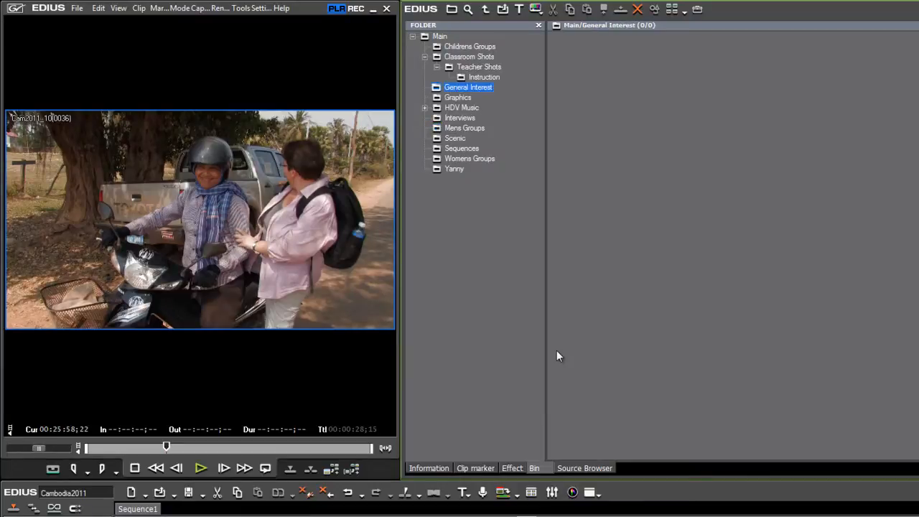
pyautogui.click(439, 37)
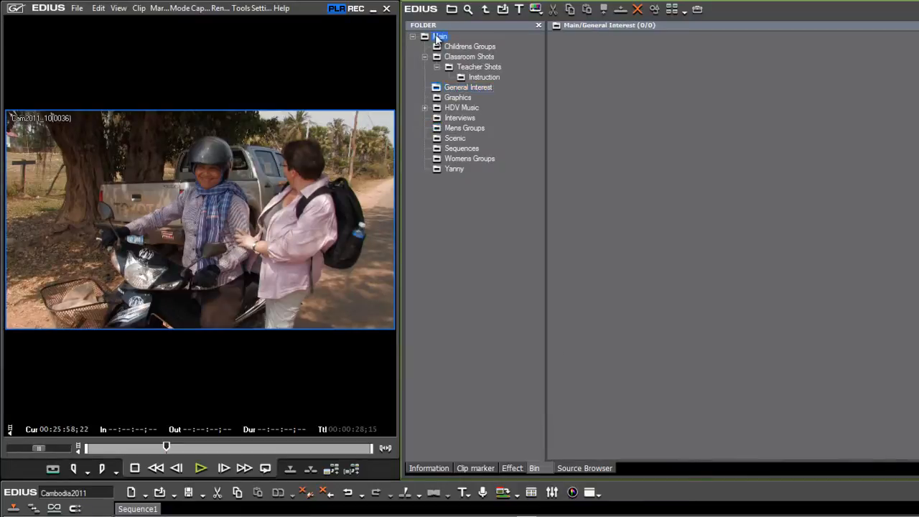
pyautogui.moveTo(596, 70); pyautogui.dragTo(520, 89)
# File the colour bars clip Cam2011_10(0037) in a new folder named Trash created under Main
pyautogui.click(576, 74)
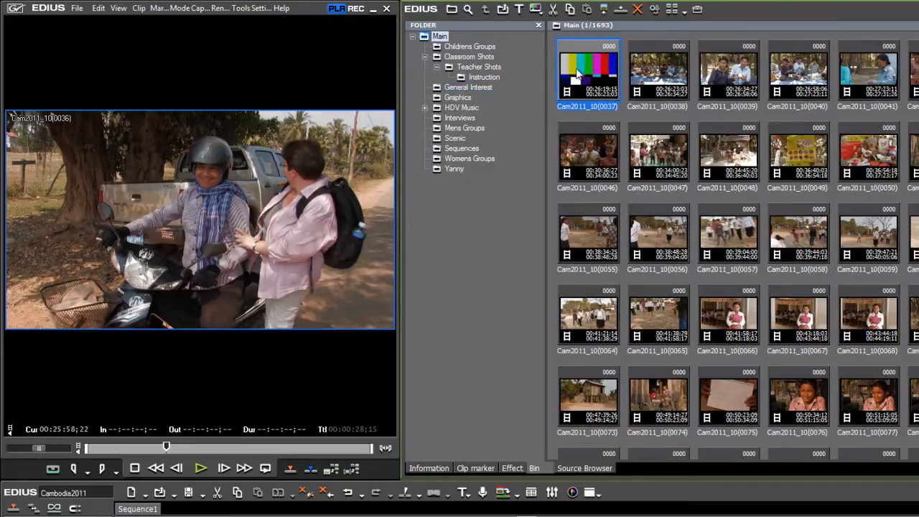
pyautogui.rightClick(438, 37)
pyautogui.click(465, 41)
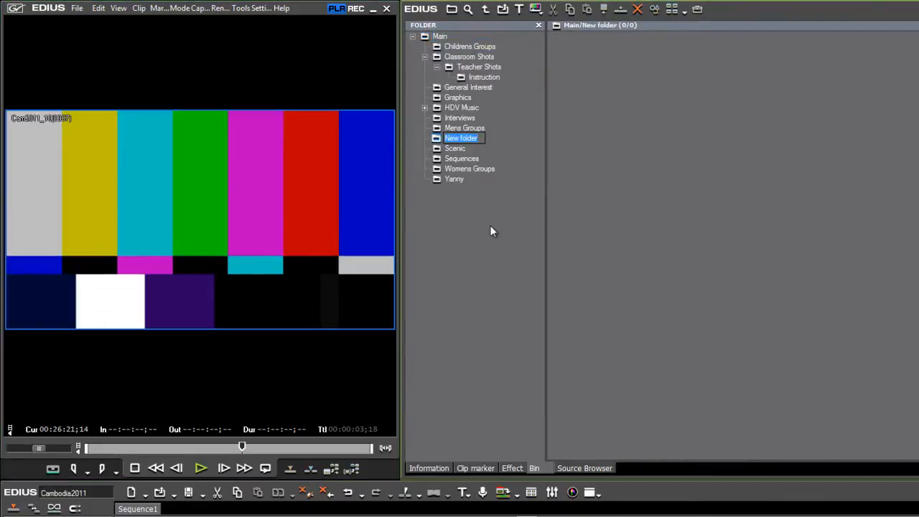
pyautogui.write('Trash')
pyautogui.press('Return')
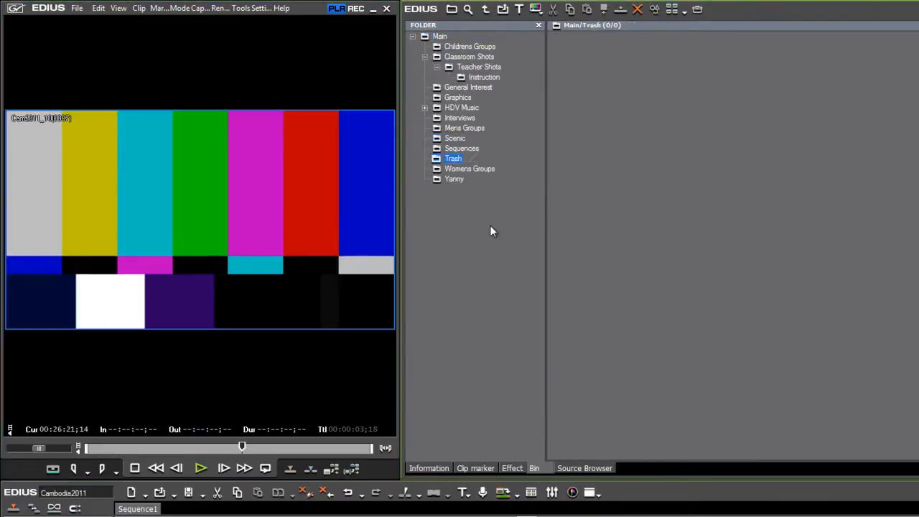
pyautogui.click(439, 36)
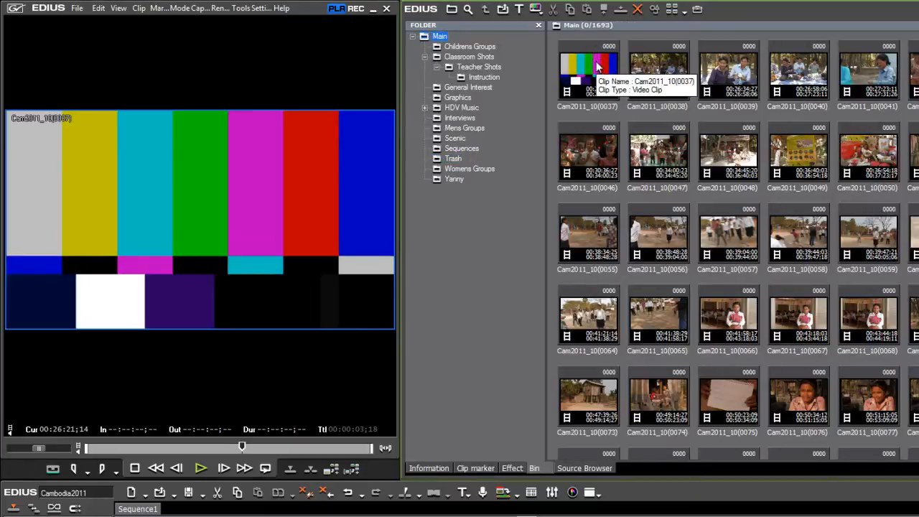
pyautogui.moveTo(596, 66); pyautogui.dragTo(496, 159)
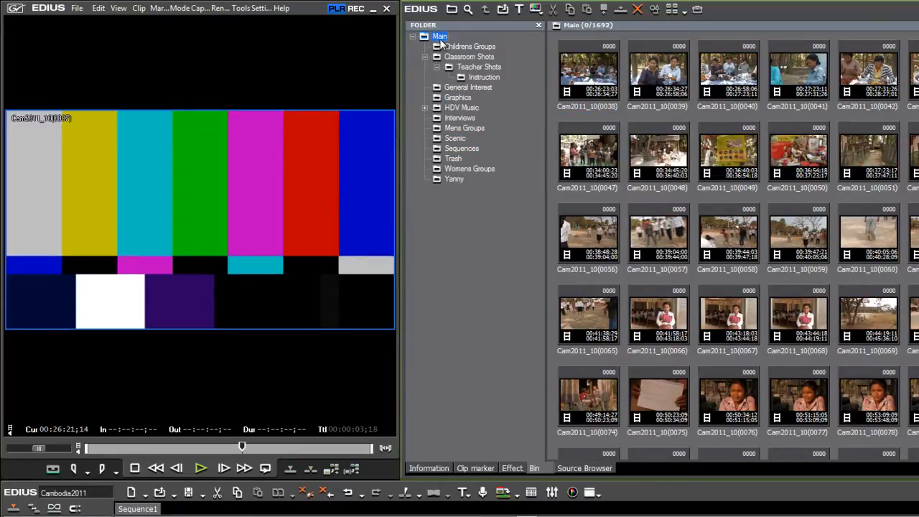
# Preview the outdoor sewing group clip Cam2011_10(0038) and move it from Main into the Womens Groups folder
pyautogui.click(602, 68)
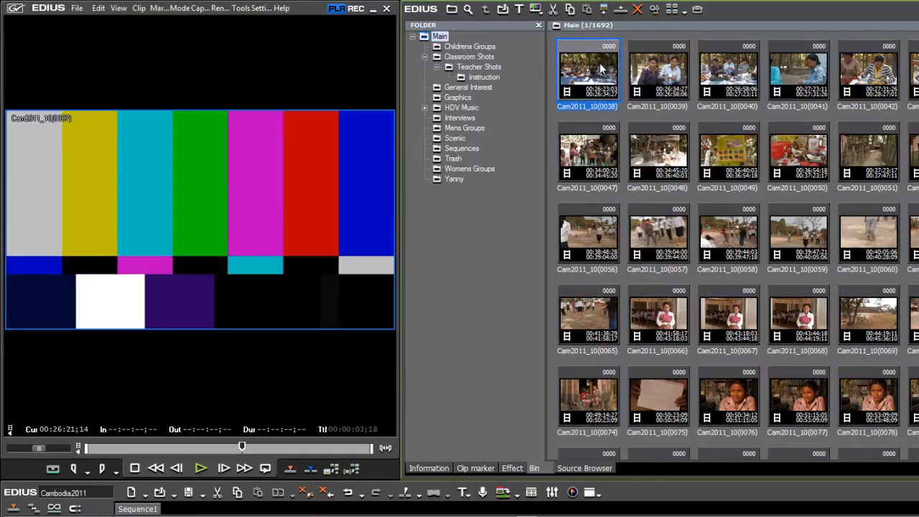
pyautogui.doubleClick(601, 68)
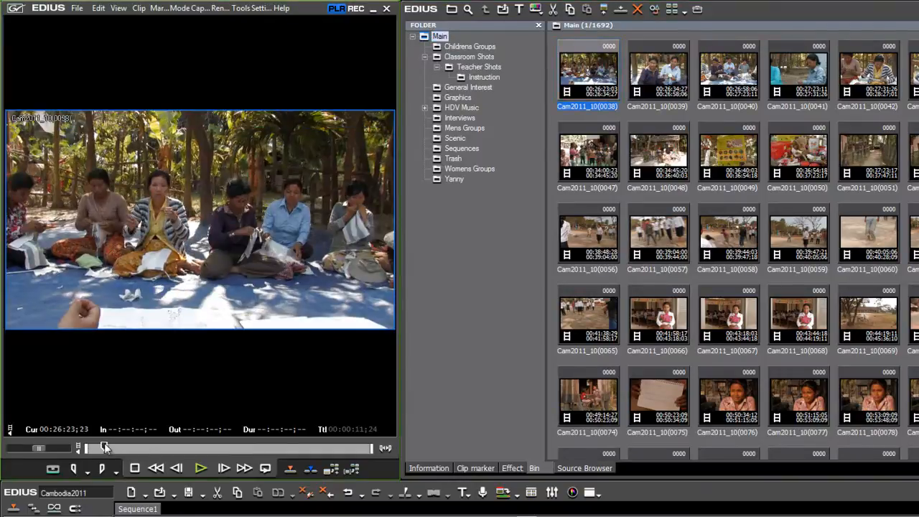
pyautogui.click(164, 448)
pyautogui.moveTo(600, 72); pyautogui.dragTo(512, 165)
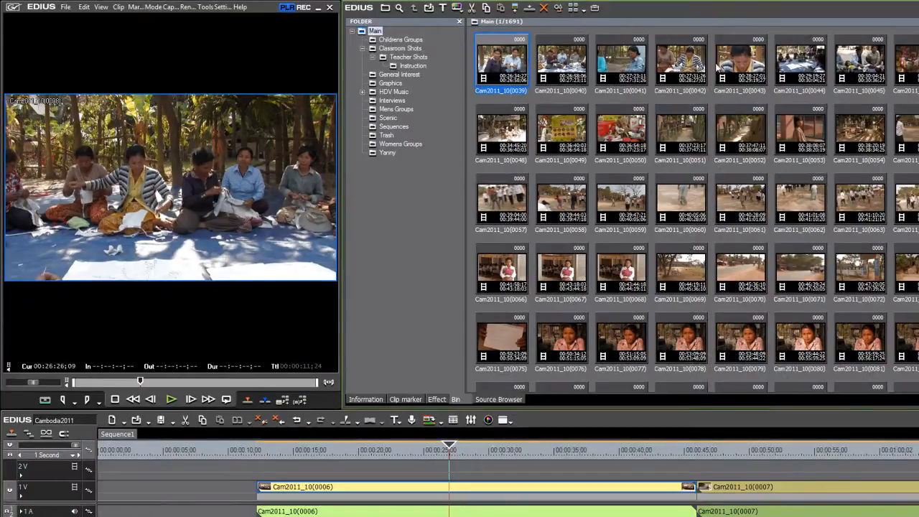
# Move clips Cam2011_10(0039) through Cam2011_10(0045) from Main into the Womens Groups folder and check that folder's contents
pyautogui.keyDown('shift'); pyautogui.click(867, 61); pyautogui.keyUp('shift')
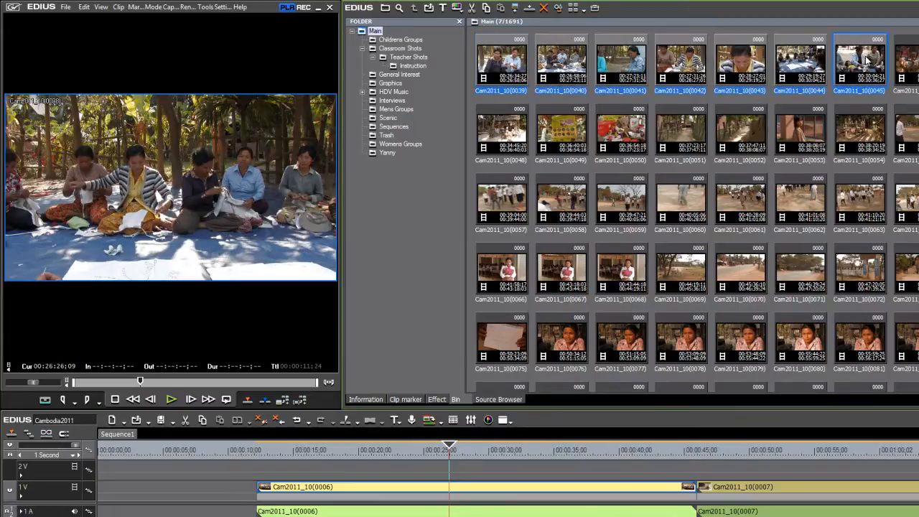
pyautogui.moveTo(503, 62); pyautogui.dragTo(430, 144)
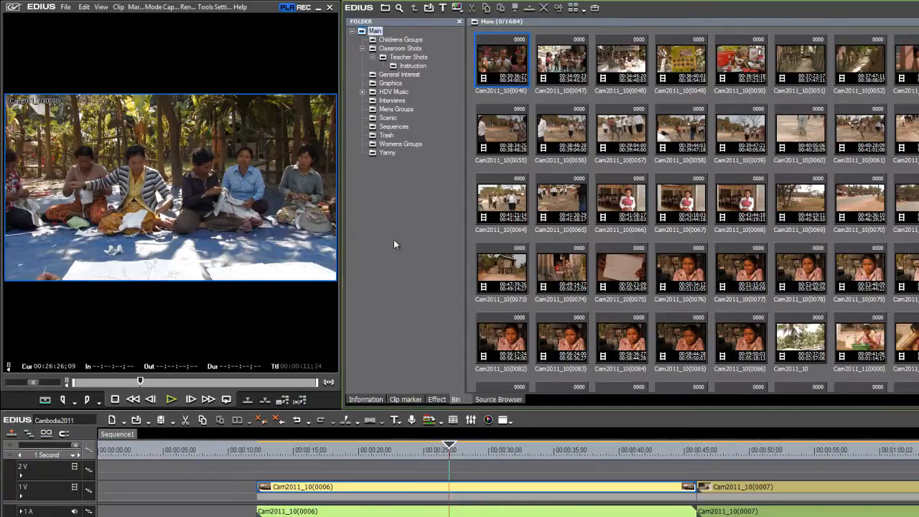
pyautogui.click(399, 145)
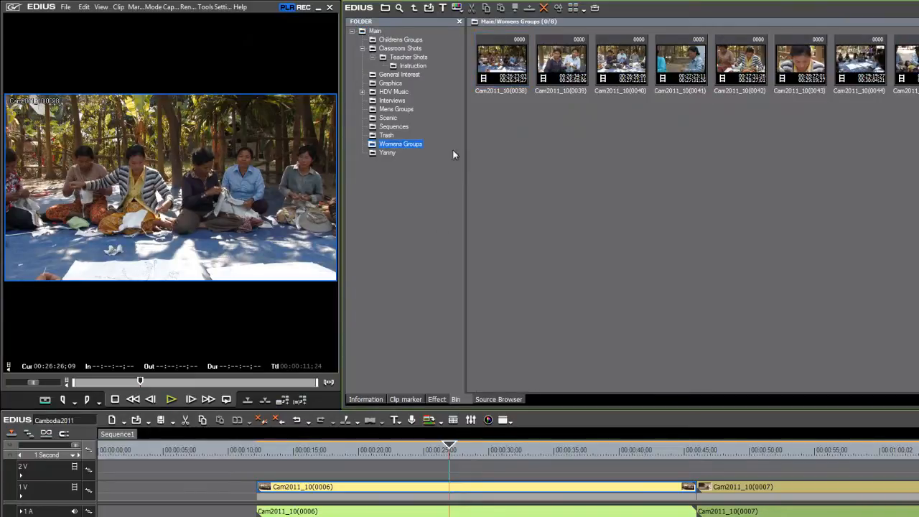
# Preview the children's group clip Cam2011_10(0046) and move it with the following clips through Cam2011_10(0050) from Main into the Childrens Groups folder
pyautogui.click(376, 31)
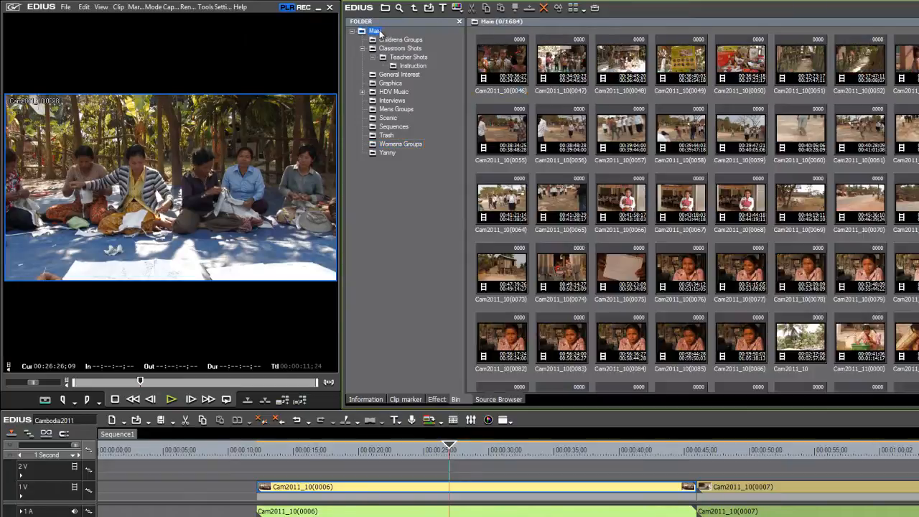
pyautogui.doubleClick(504, 64)
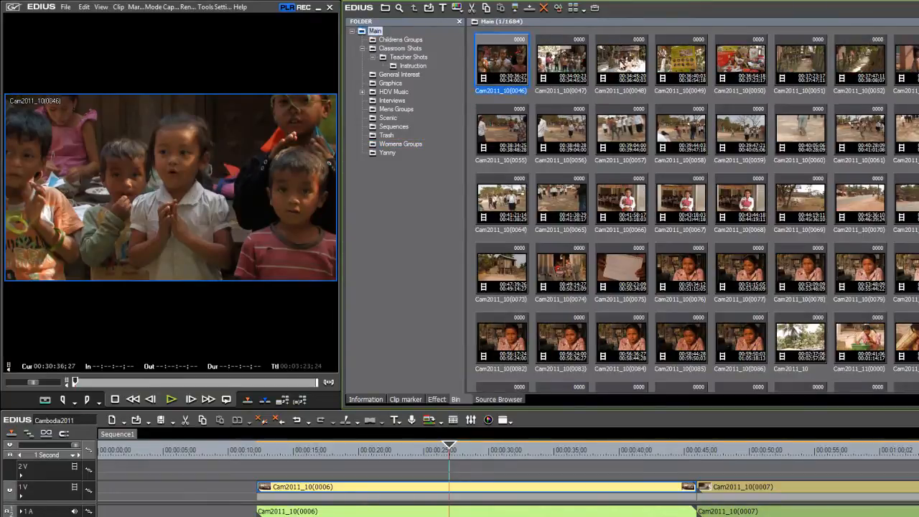
pyautogui.keyDown('shift'); pyautogui.click(755, 61); pyautogui.keyUp('shift')
pyautogui.moveTo(503, 65); pyautogui.dragTo(431, 43)
# Preview the close-up of the girl at the fence in Cam2011_10(0053) and create a Faces folder under Main
pyautogui.click(506, 60)
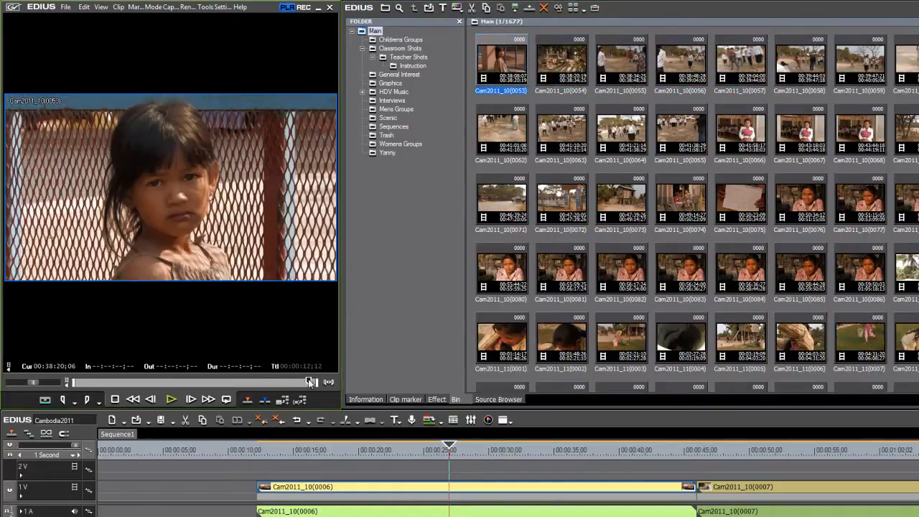
pyautogui.moveTo(310, 382); pyautogui.dragTo(280, 382)
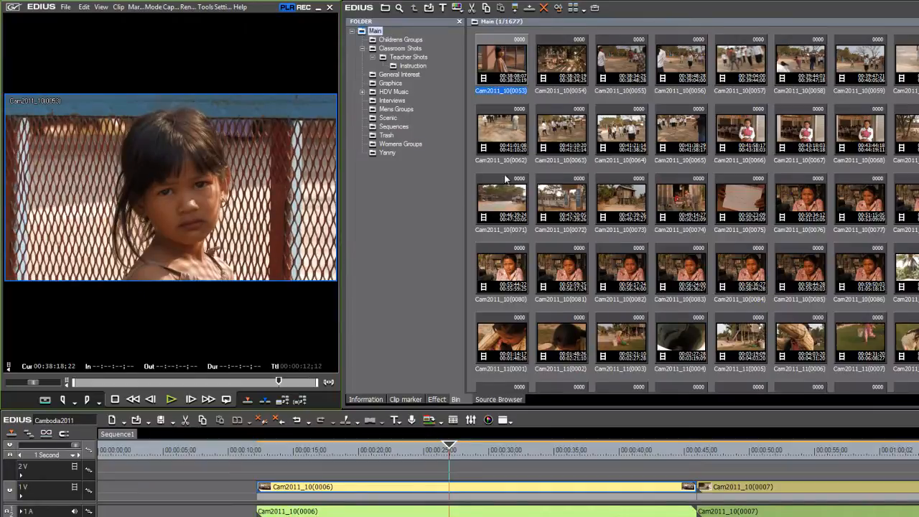
pyautogui.rightClick(391, 33)
pyautogui.click(405, 38)
pyautogui.write('F')
pyautogui.press('Return')
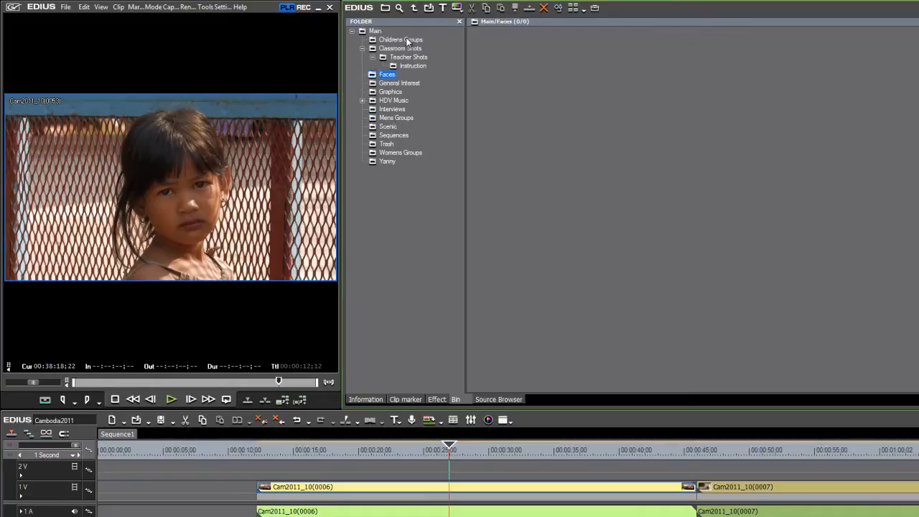
# Create two subfolders named Men and Women inside the Faces folder
pyautogui.rightClick(393, 79)
pyautogui.click(419, 85)
pyautogui.write('Men')
pyautogui.press('Return')
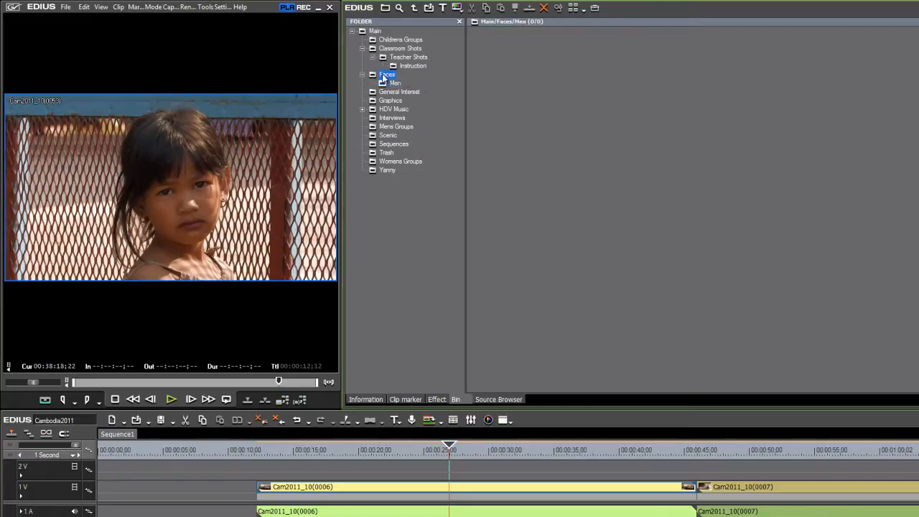
pyautogui.rightClick(388, 75)
pyautogui.click(421, 84)
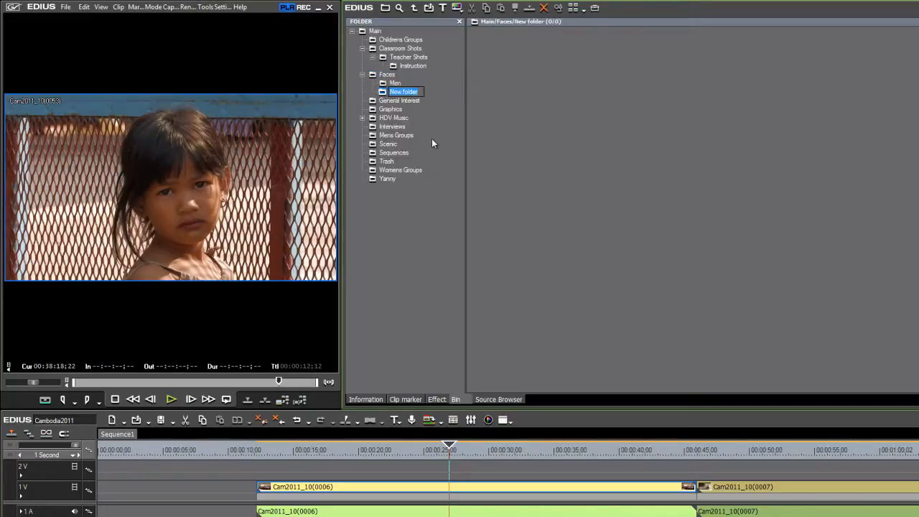
pyautogui.write('Women')
pyautogui.press('Return')
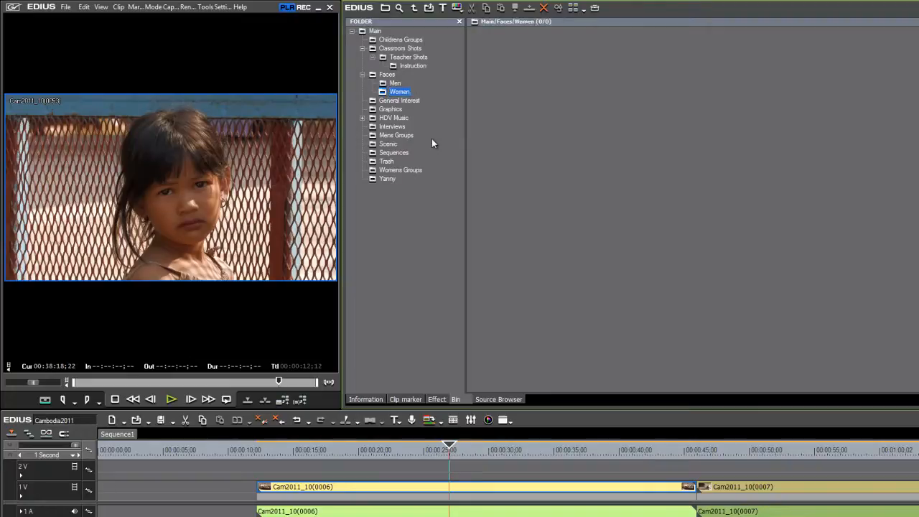
# Add a Children subfolder to the Faces folder and file clip Cam2011_10(0053) from Main in it
pyautogui.click(385, 75)
pyautogui.rightClick(385, 75)
pyautogui.click(411, 79)
pyautogui.write('Children')
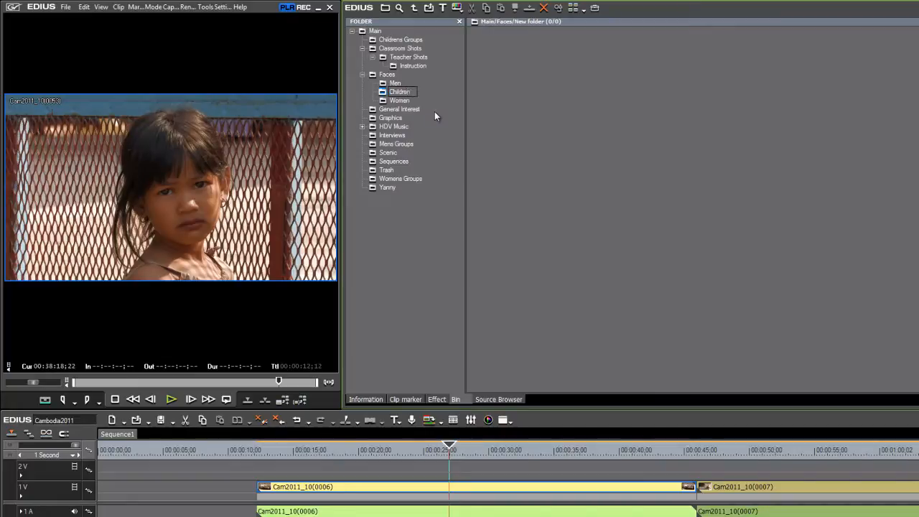
pyautogui.press('Return')
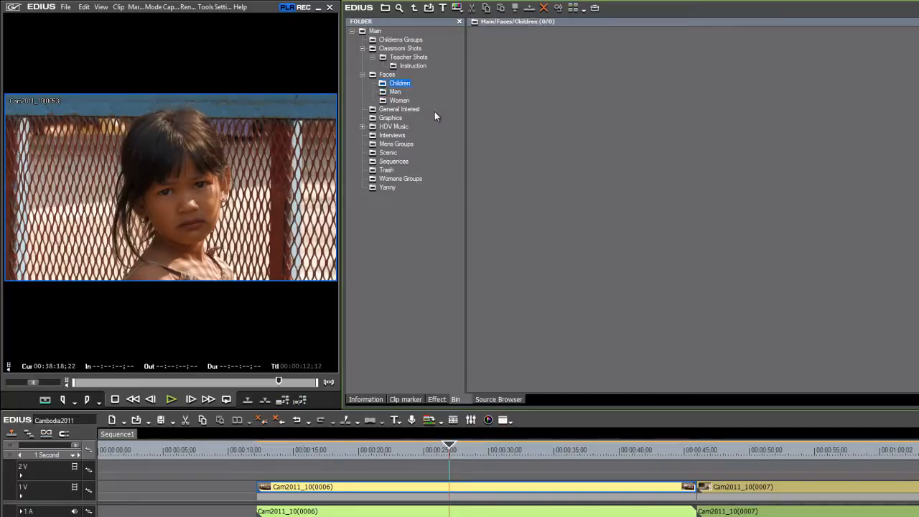
pyautogui.click(375, 31)
pyautogui.moveTo(511, 66); pyautogui.dragTo(447, 86)
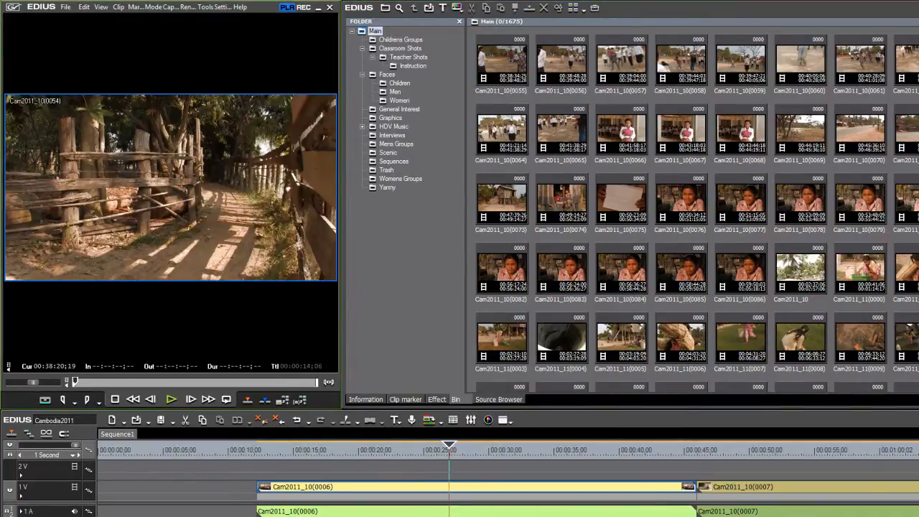
# Select clips Cam2011_10(0076) through Cam2011_10(0086) in Main and create Interviews subfolders for the featured girl and for Mom
pyautogui.click(682, 205)
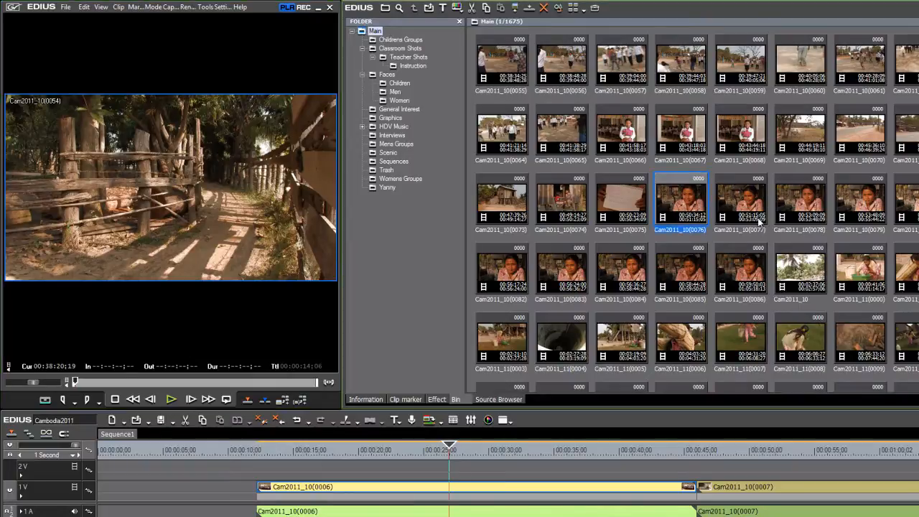
pyautogui.keyDown('shift'); pyautogui.click(747, 273); pyautogui.keyUp('shift')
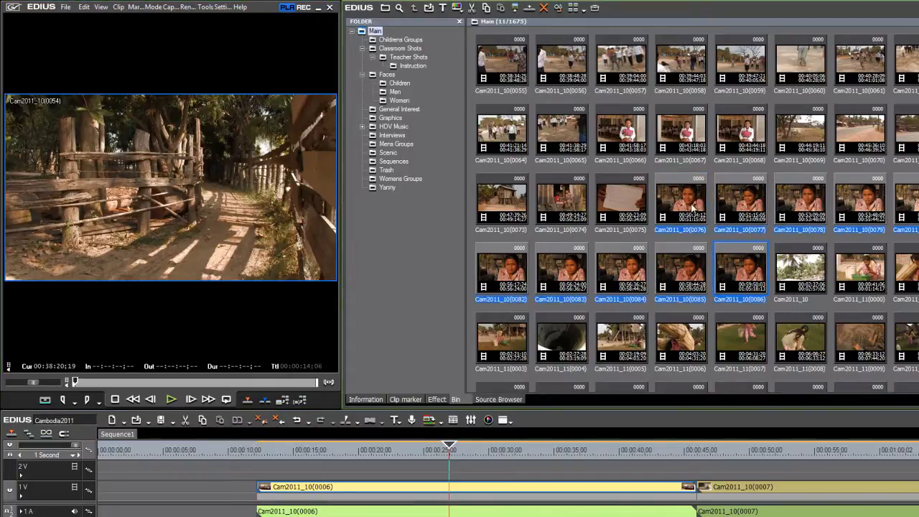
pyautogui.moveTo(690, 203); pyautogui.dragTo(682, 203)
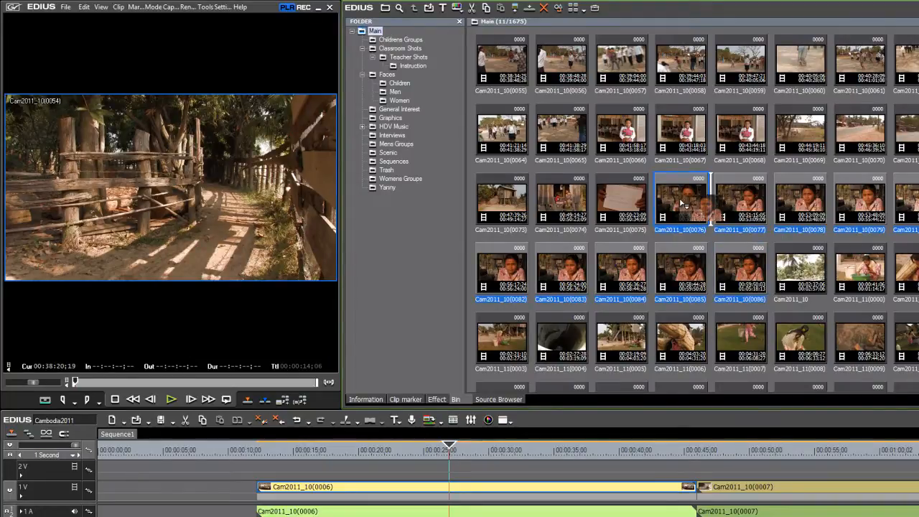
pyautogui.moveTo(682, 203); pyautogui.dragTo(394, 137)
pyautogui.rightClick(394, 137)
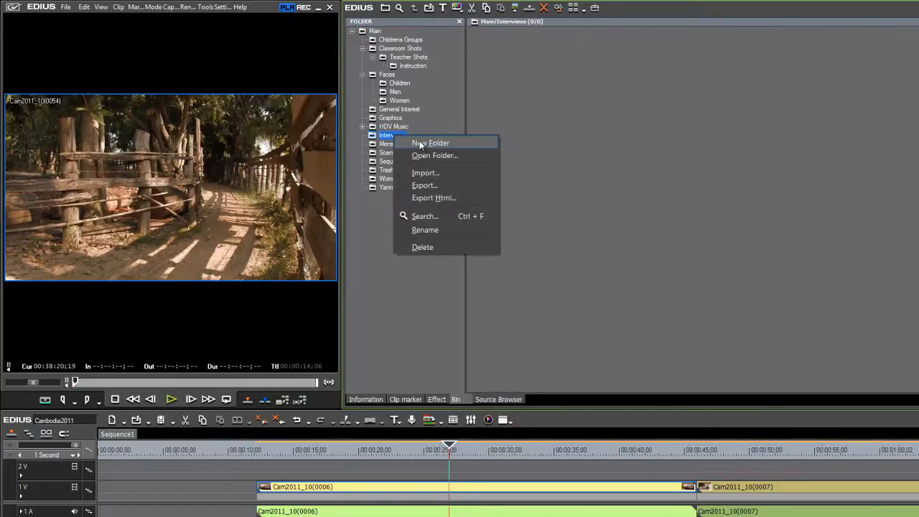
pyautogui.click(420, 145)
pyautogui.write('Yanny')
pyautogui.press('Return')
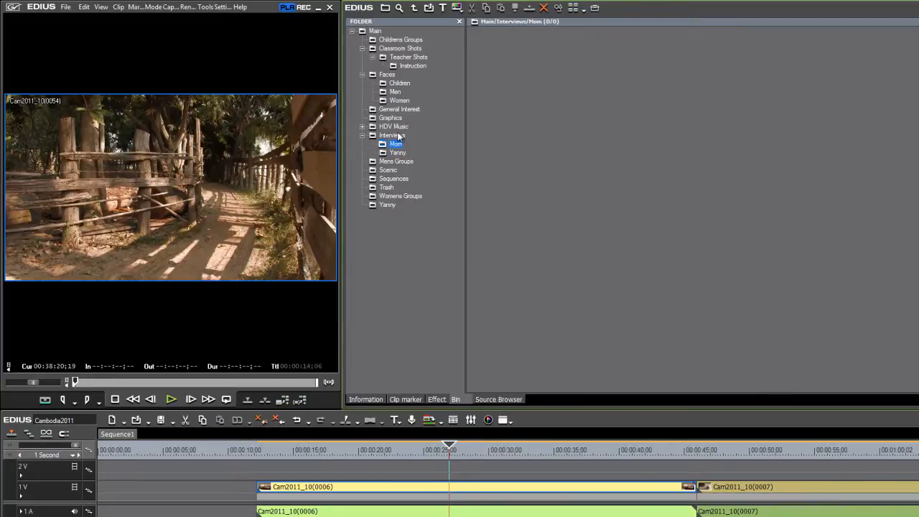
# Add a Dad subfolder to Interviews and move clips Cam2011_10(0076) through Cam2011_10(0086) into the featured girl's interview subfolder
pyautogui.rightClick(398, 137)
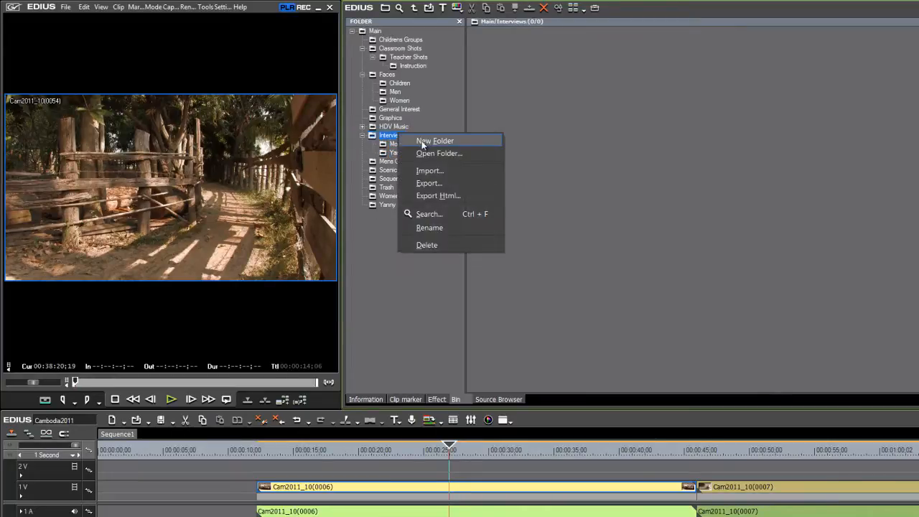
pyautogui.click(422, 140)
pyautogui.write('Dad')
pyautogui.press('Return')
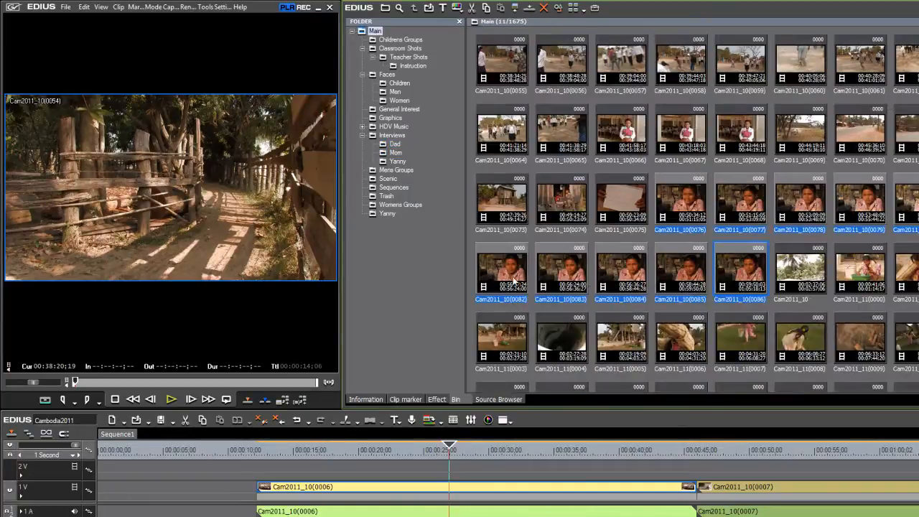
pyautogui.moveTo(515, 277); pyautogui.dragTo(447, 162)
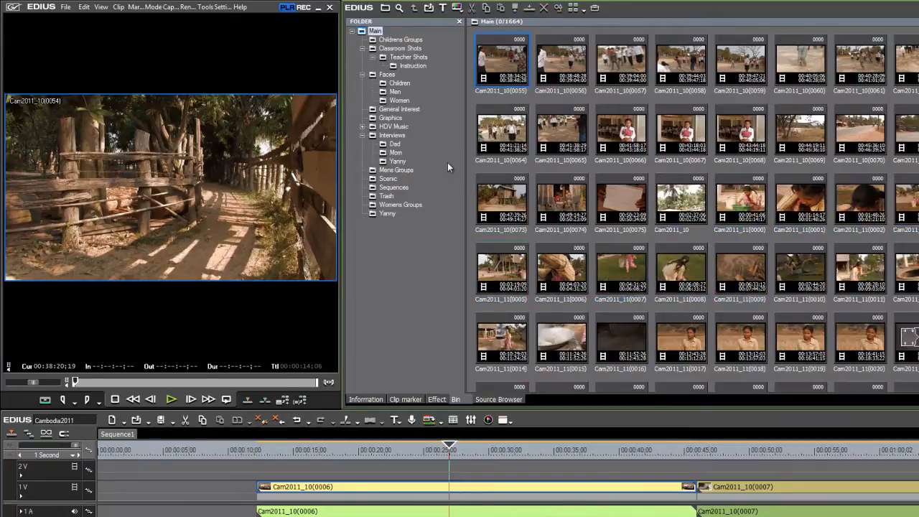
# Create an At Recesstime subfolder in the featured girl's folder under Main and move clips Cam2011_10(0055) through Cam2011_10(0065) into it
pyautogui.click(511, 62)
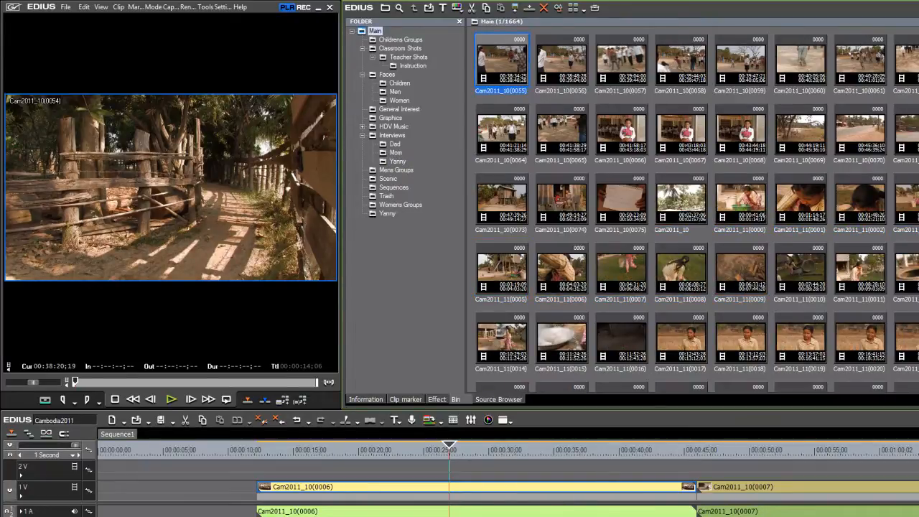
pyautogui.keyDown('shift'); pyautogui.click(571, 133); pyautogui.keyUp('shift')
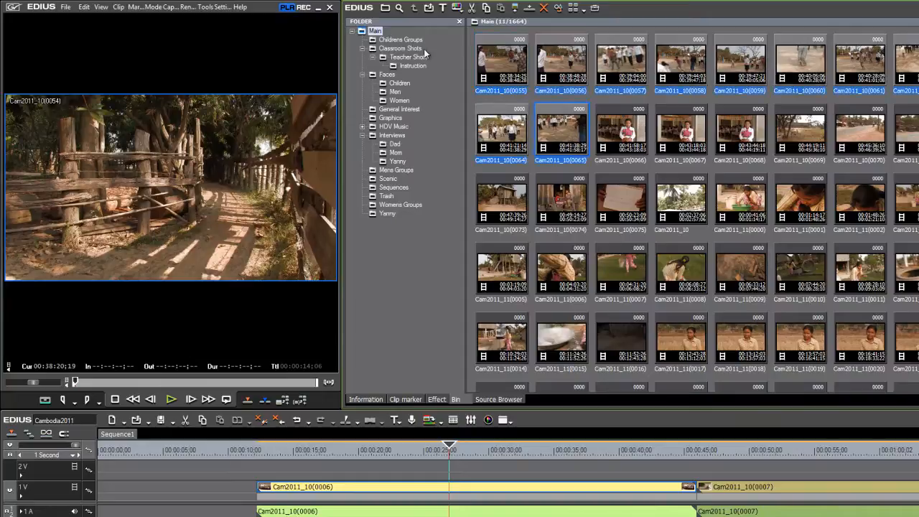
pyautogui.click(390, 212)
pyautogui.rightClick(390, 212)
pyautogui.click(412, 219)
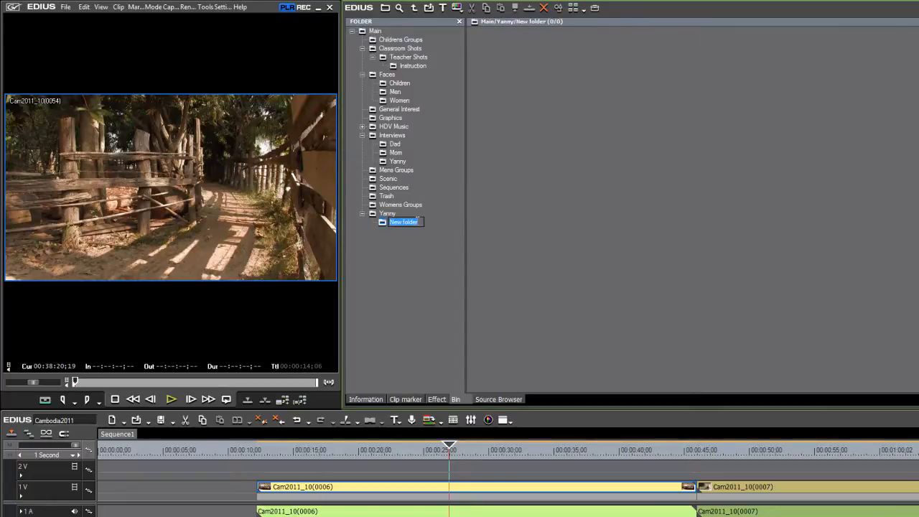
pyautogui.write('At Recesstime')
pyautogui.press('Return')
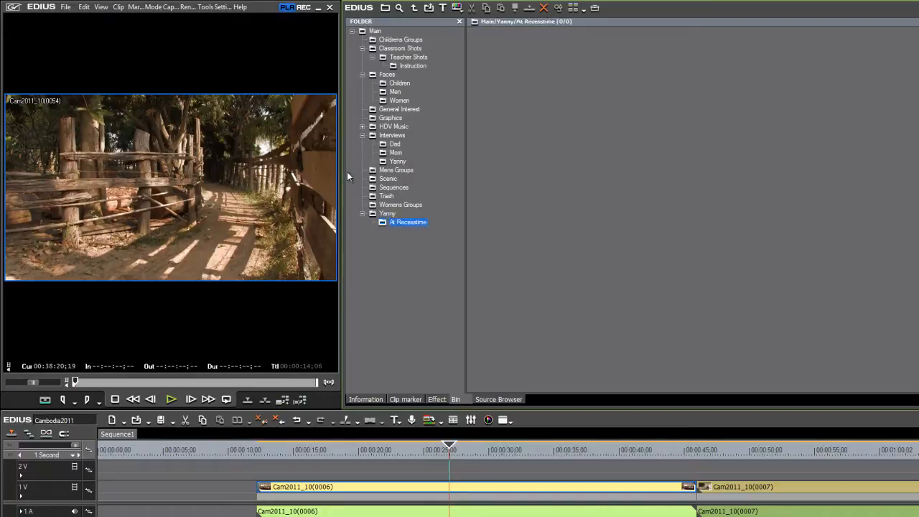
pyautogui.click(374, 31)
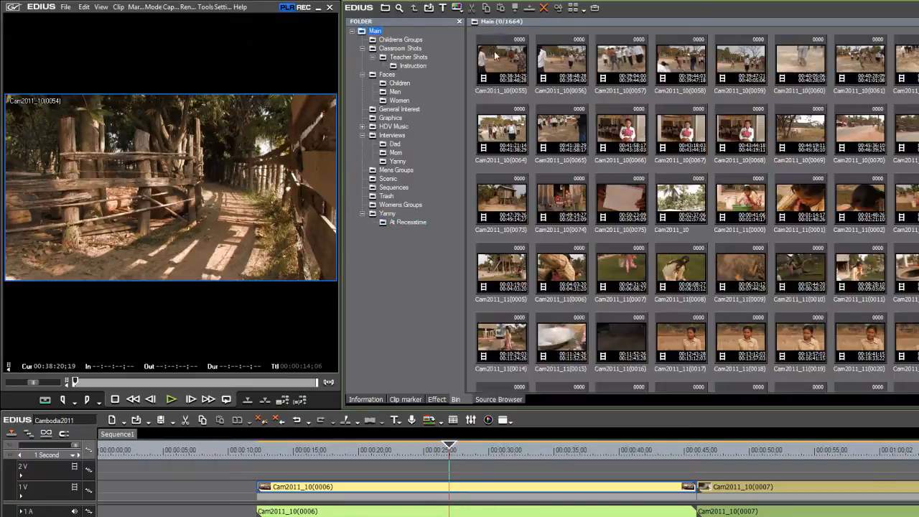
pyautogui.click(495, 56)
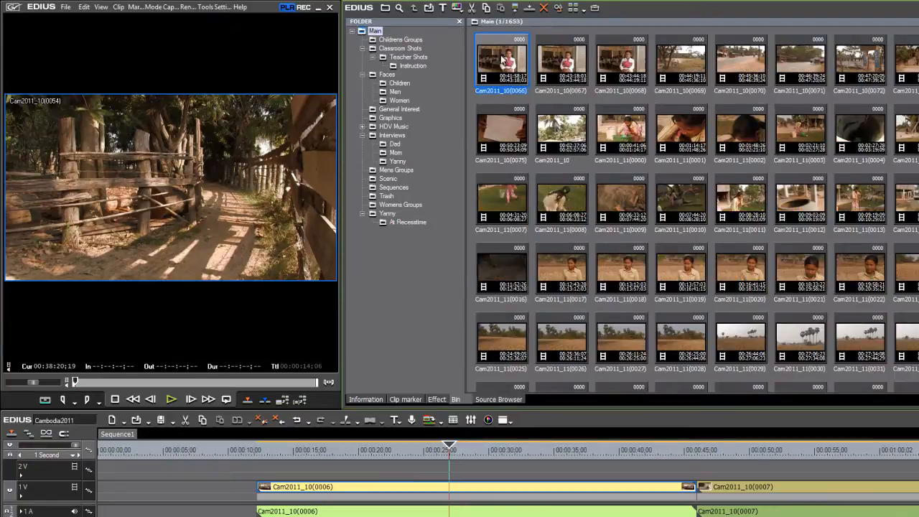
# Preview the schoolroom clip Cam2011_10(0066) and create an At School subfolder in the featured girl's folder under Main
pyautogui.doubleClick(502, 62)
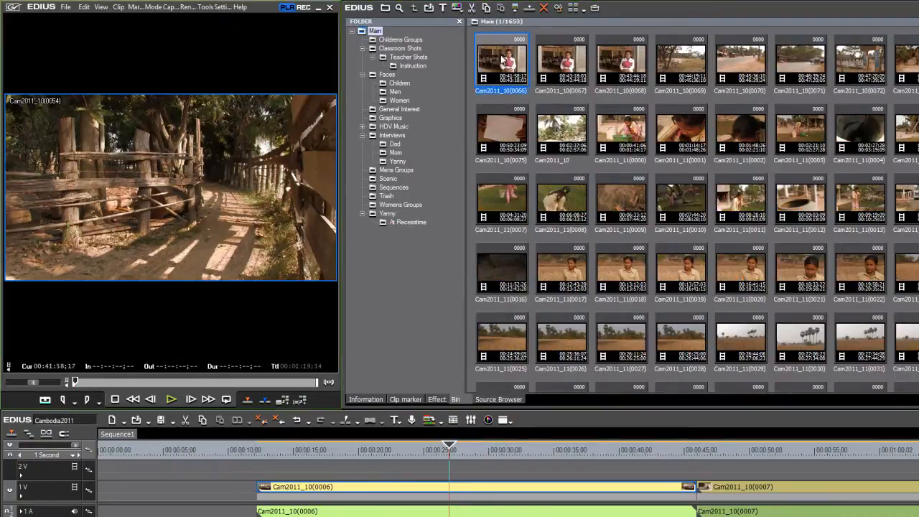
pyautogui.moveTo(124, 379); pyautogui.dragTo(188, 381)
pyautogui.rightClick(387, 213)
pyautogui.click(413, 219)
pyautogui.write('At School')
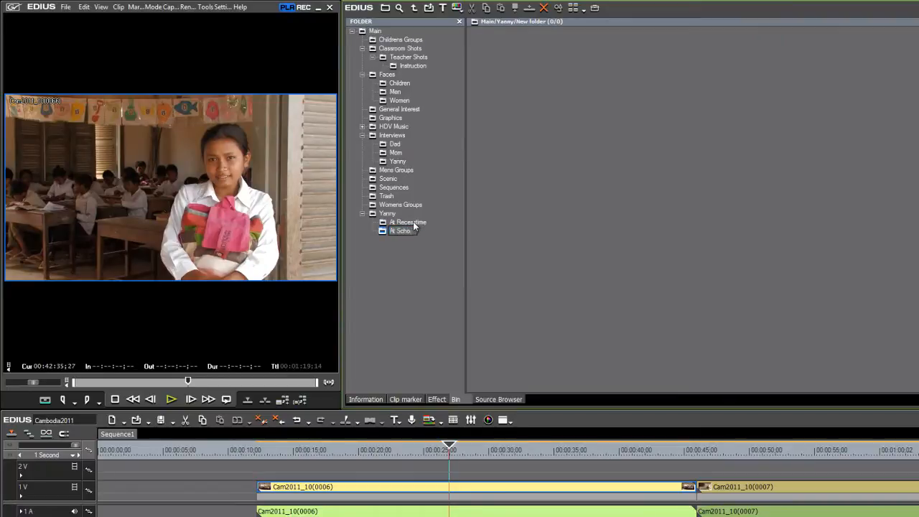
pyautogui.press('Return')
# Check the clips in the featured girl's folder and move Cam2011_10(0066) through Cam2011_10(0068) from Main into its At School subfolder
pyautogui.click(389, 213)
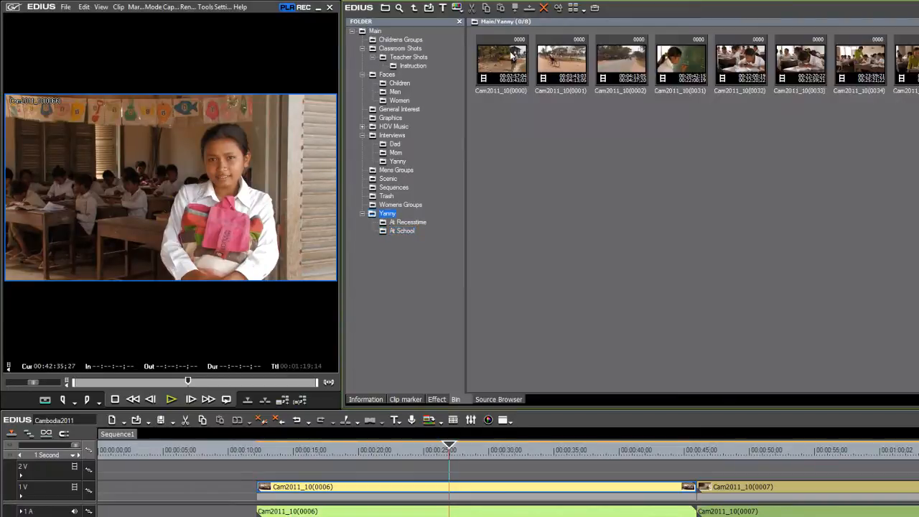
pyautogui.click(374, 32)
pyautogui.click(501, 63)
pyautogui.keyDown('shift'); pyautogui.click(621, 64); pyautogui.keyUp('shift')
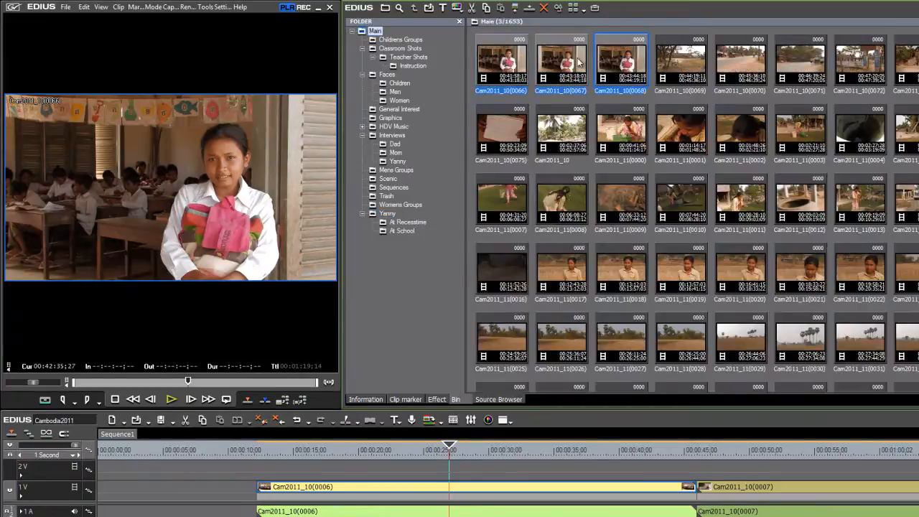
pyautogui.moveTo(509, 62); pyautogui.dragTo(402, 230)
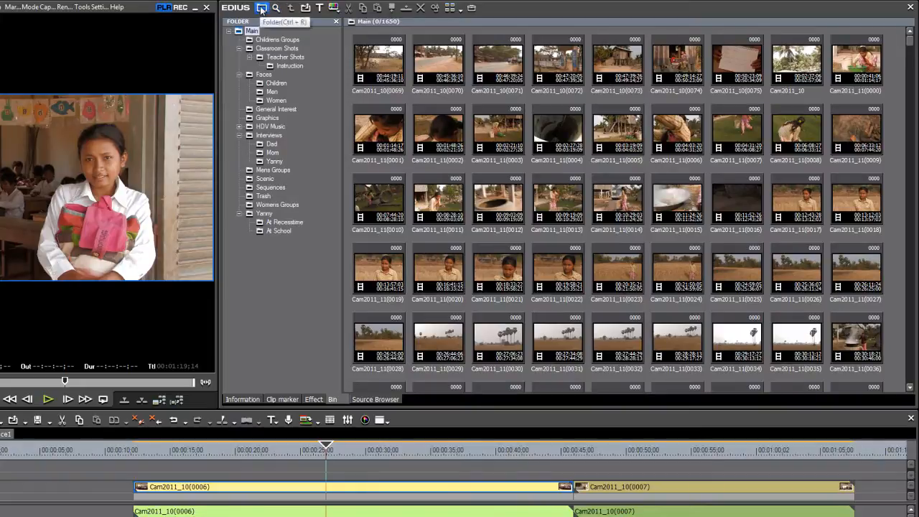
# Hide the bin's folder tree to give the clip thumbnails more room and show it again
pyautogui.click(261, 9)
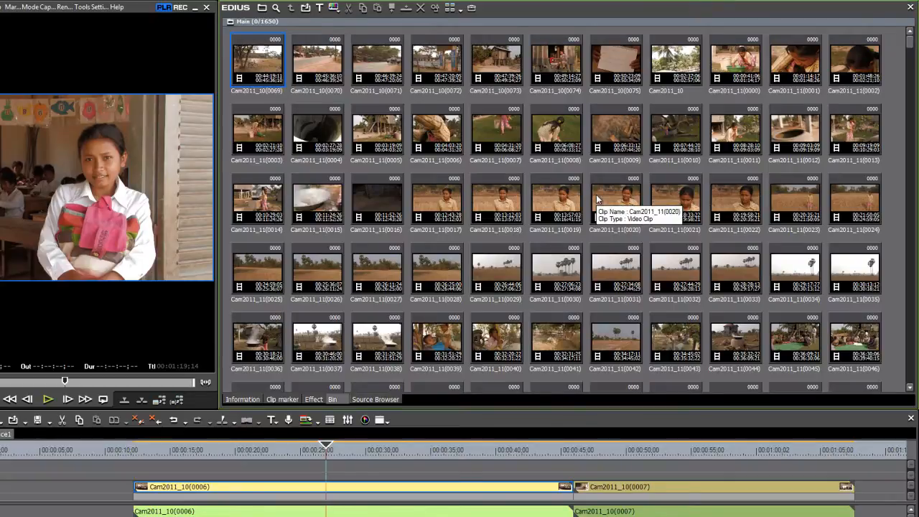
pyautogui.click(261, 9)
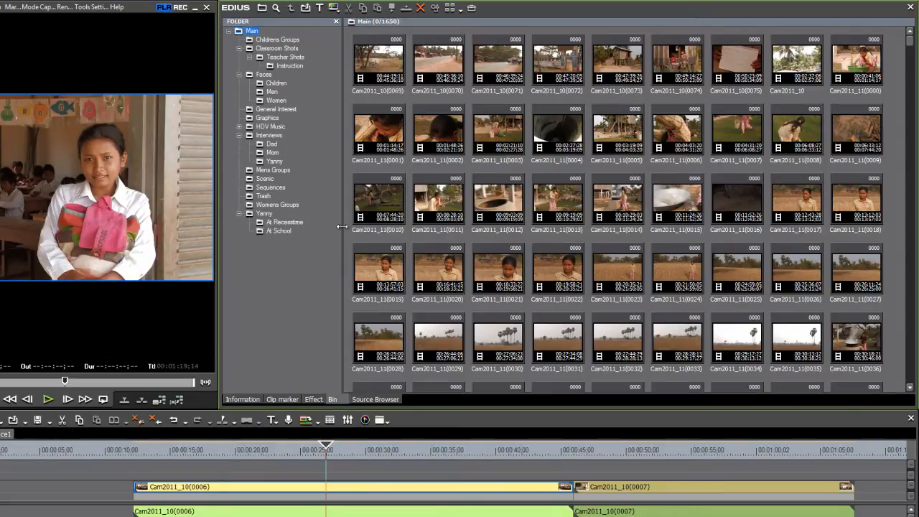
pyautogui.click(262, 9)
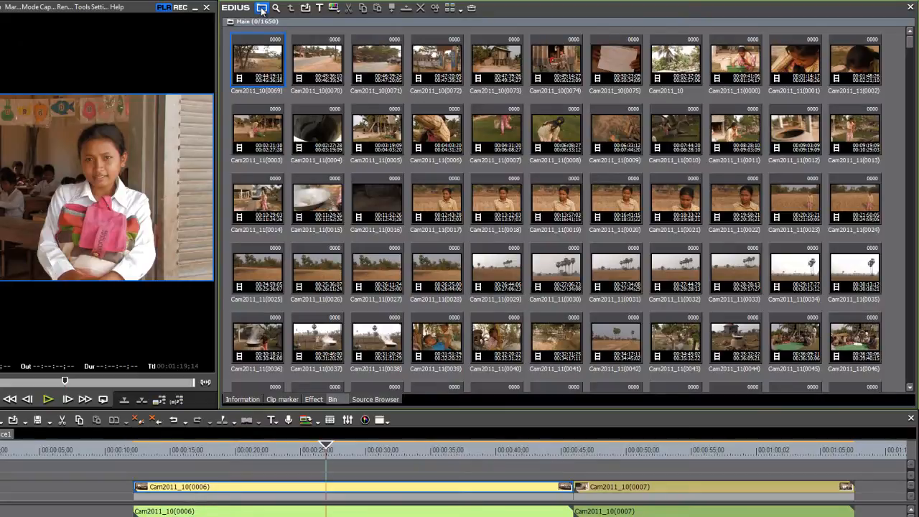
pyautogui.click(263, 9)
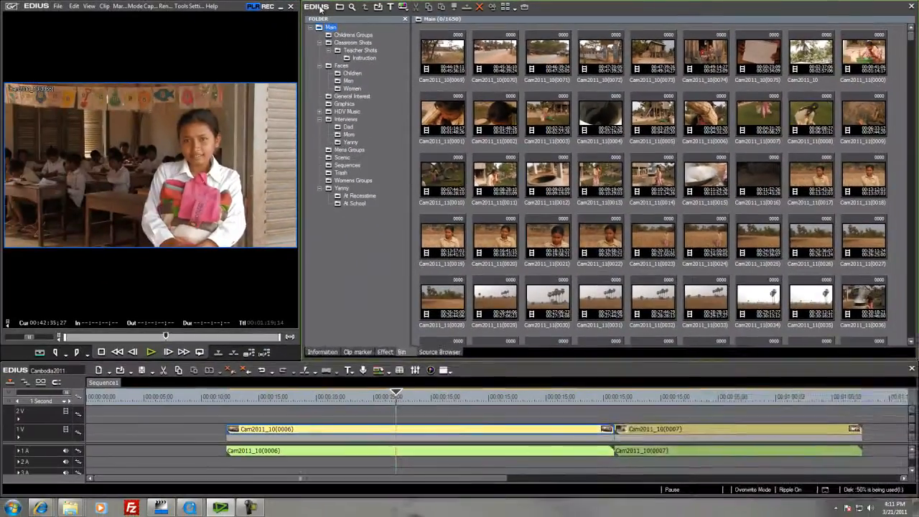
pyautogui.click(261, 13)
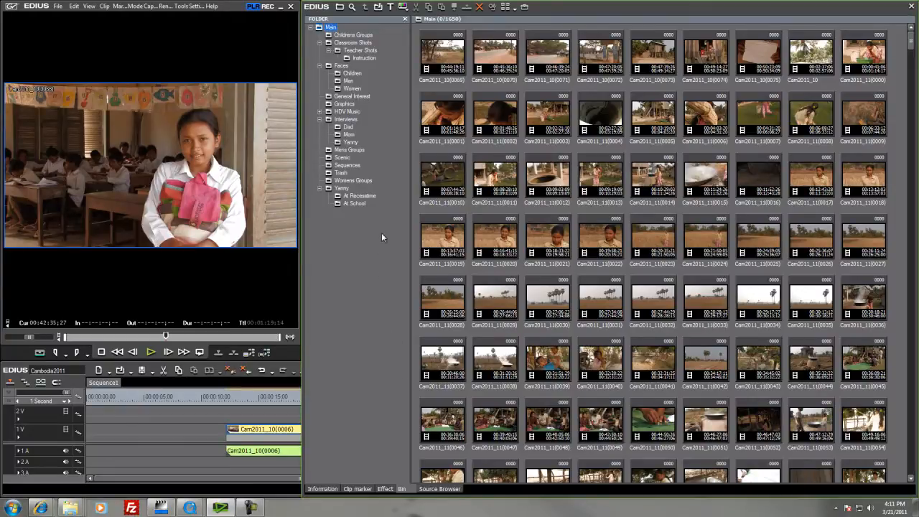
# Restore the bin window to its smaller size and view the bin search options
pyautogui.doubleClick(311, 6)
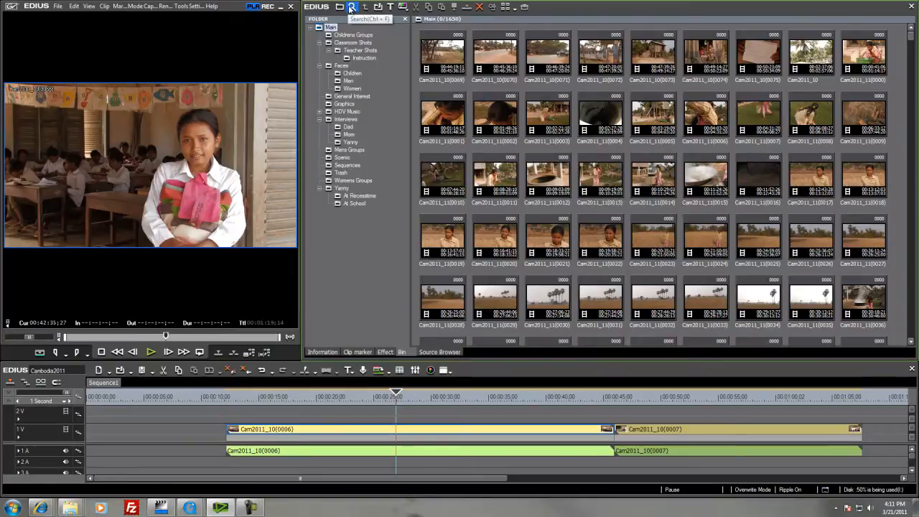
pyautogui.click(351, 7)
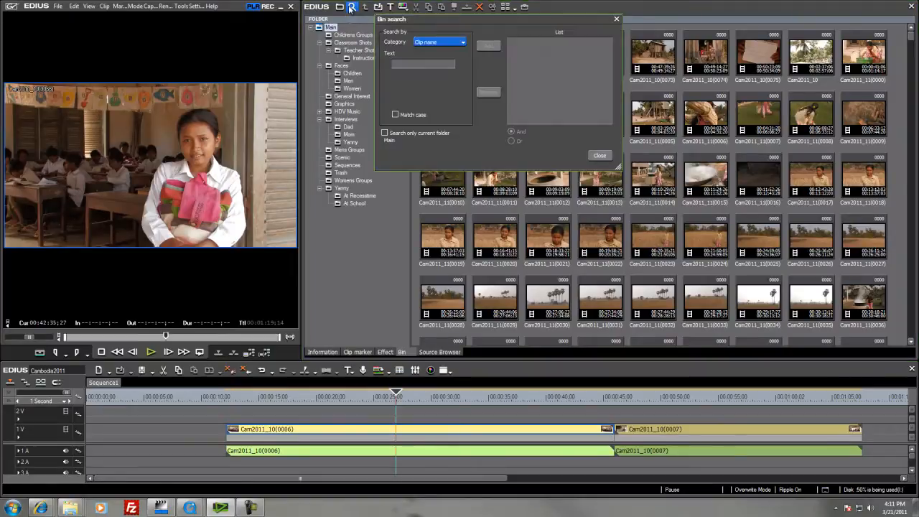
pyautogui.click(616, 18)
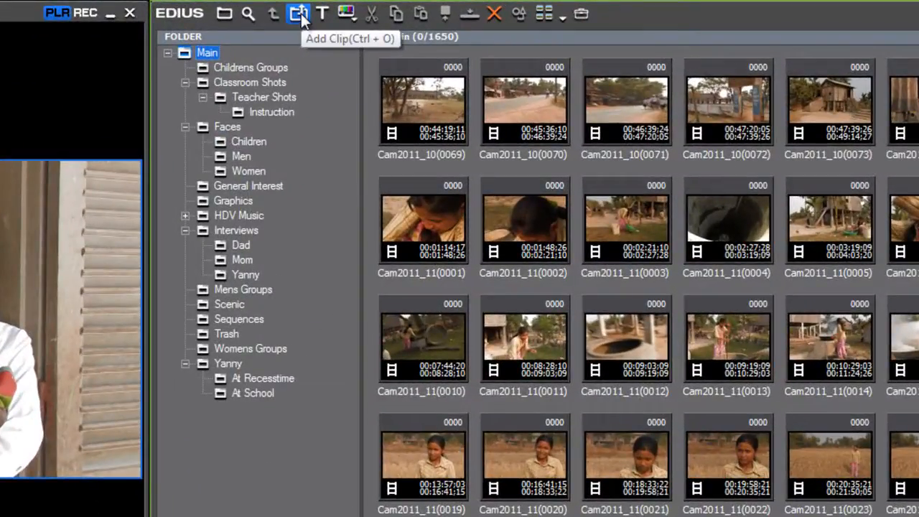
# View the file browser for adding clips to the bin, check its folder locations, and close it without importing anything
pyautogui.click(300, 16)
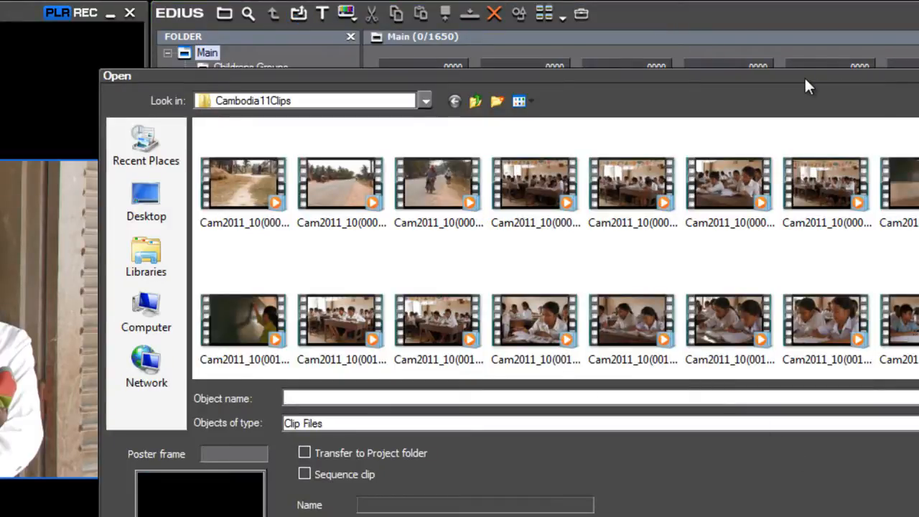
pyautogui.click(425, 102)
pyautogui.click(616, 84)
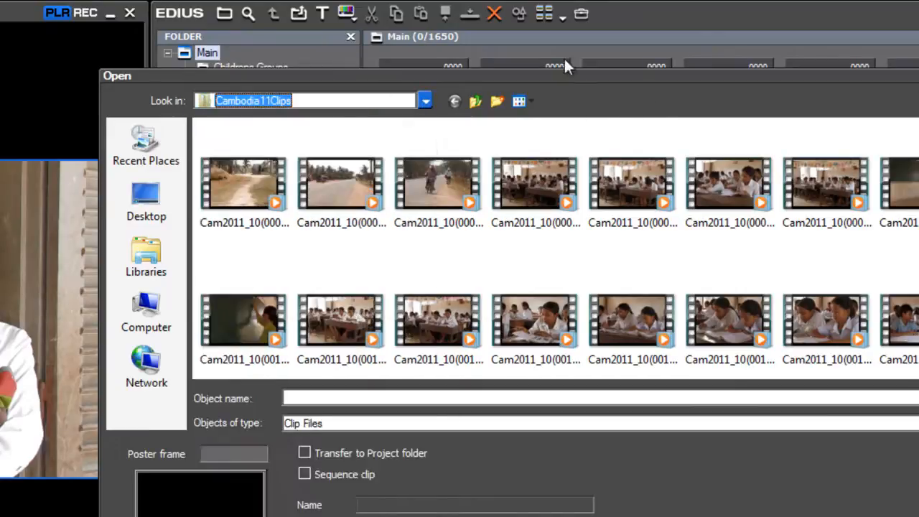
pyautogui.press('Escape')
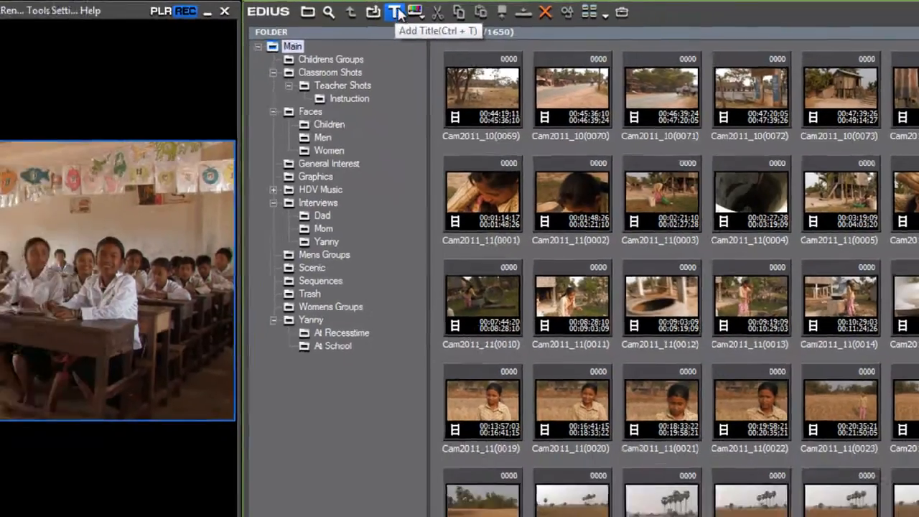
# View the Quick Titler from the bin, close it without making a title, and look over the available new clip types
pyautogui.click(323, 14)
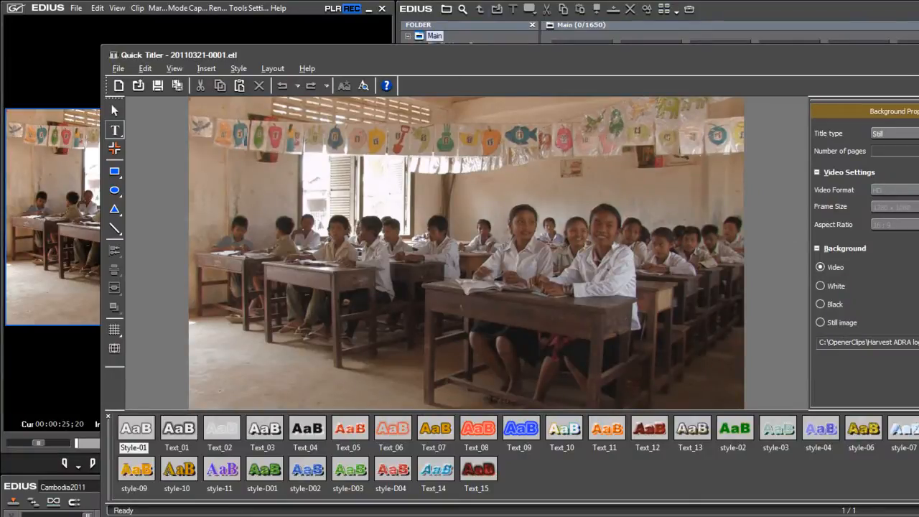
pyautogui.hotkey('alt', 'F4')
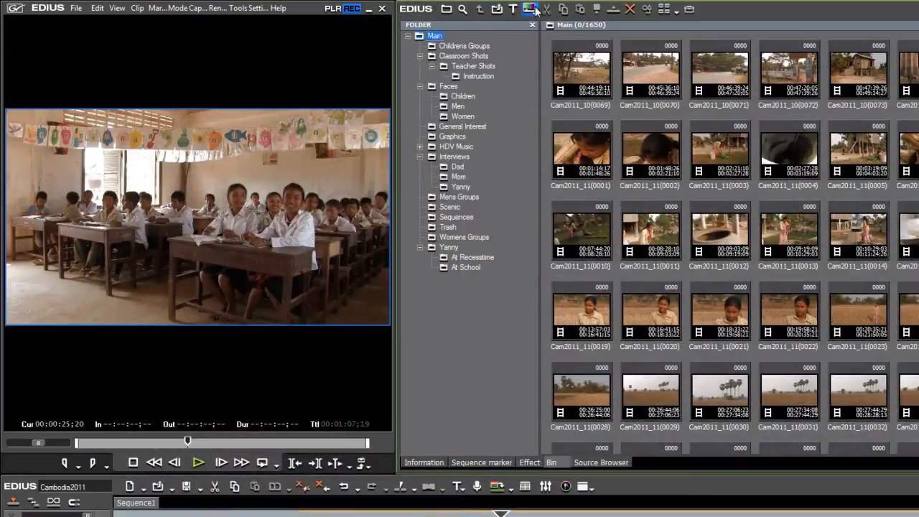
pyautogui.click(530, 9)
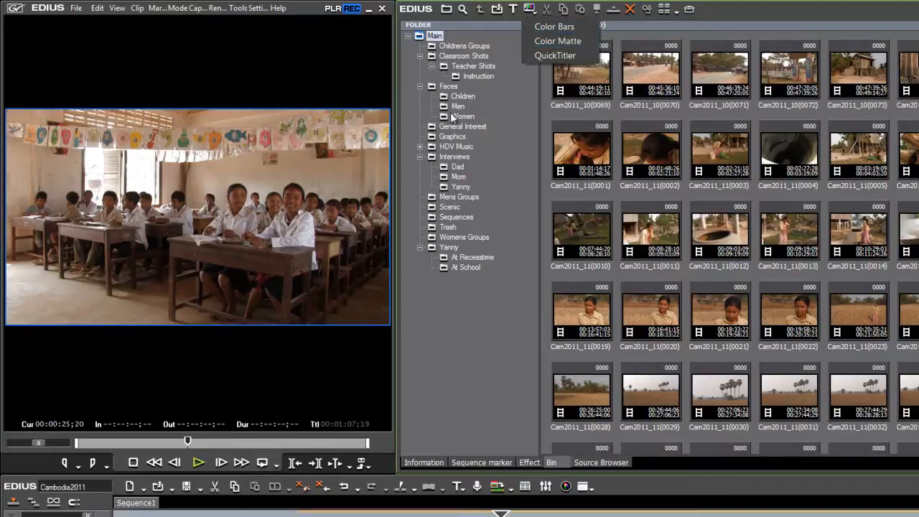
pyautogui.click(514, 115)
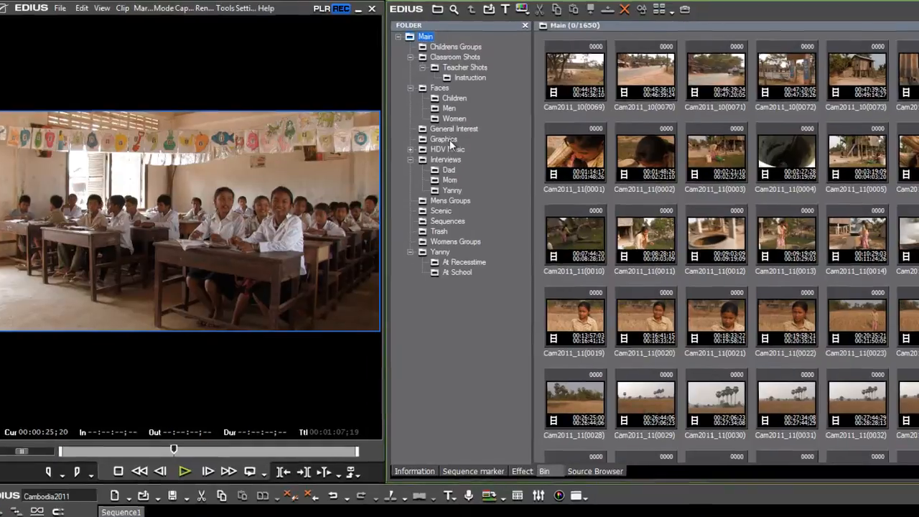
# Create an SMPTE Color Bar clip with a -12.0 dB tone in the Graphics folder
pyautogui.click(459, 137)
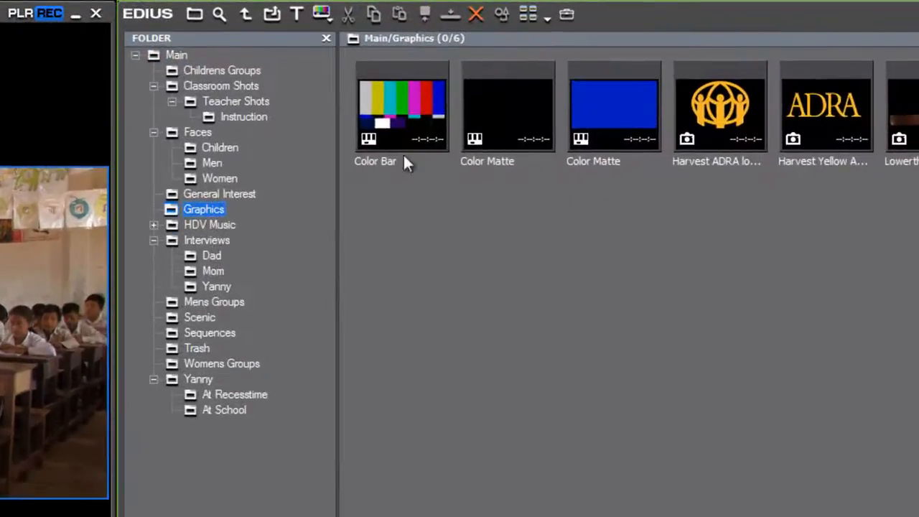
pyautogui.click(321, 14)
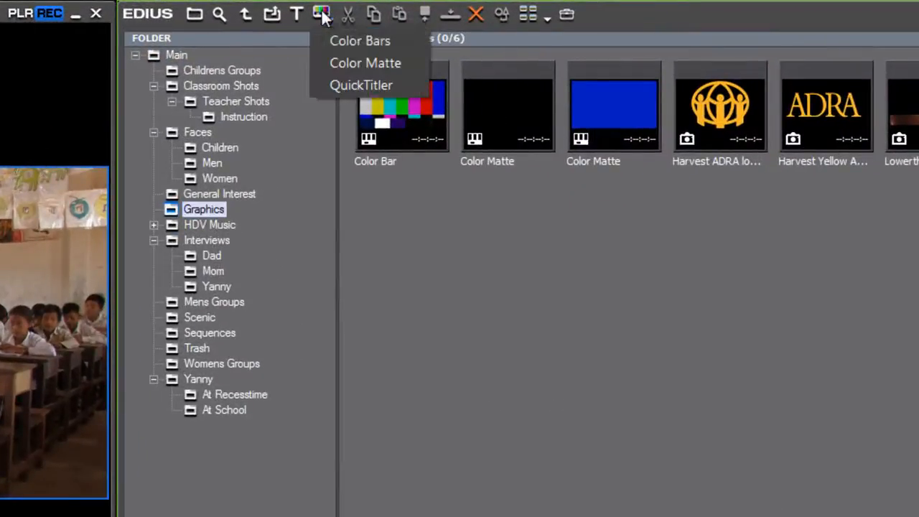
pyautogui.click(351, 40)
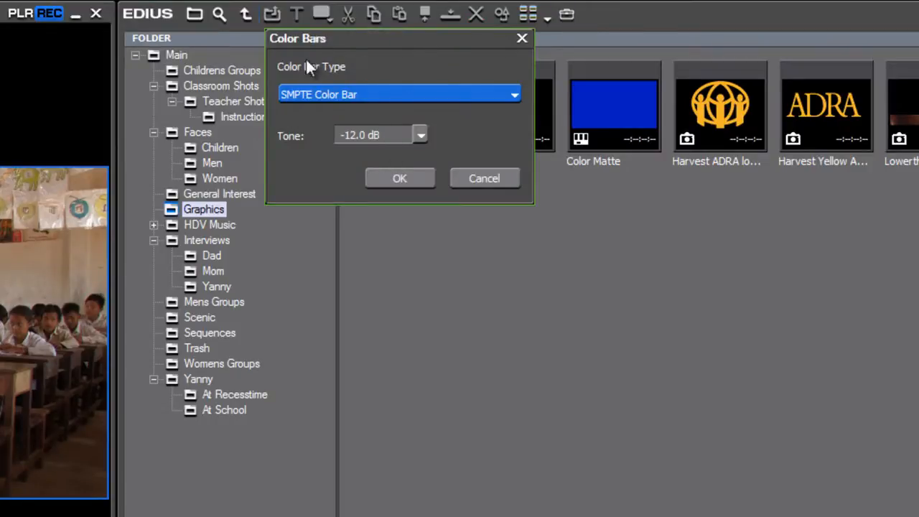
pyautogui.click(514, 97)
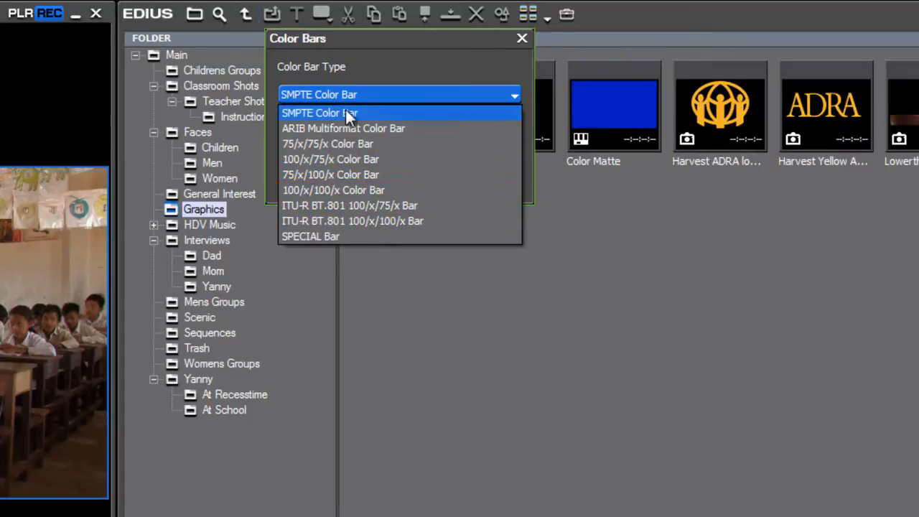
pyautogui.click(349, 114)
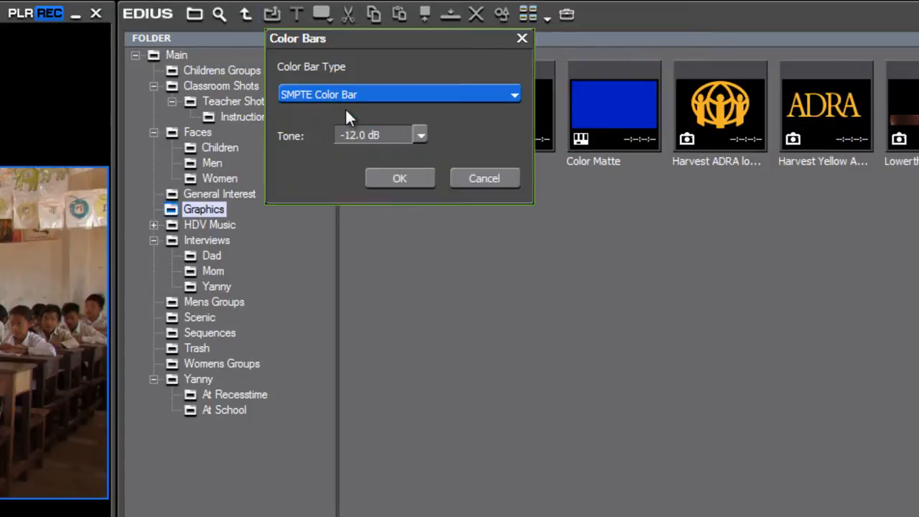
pyautogui.click(420, 134)
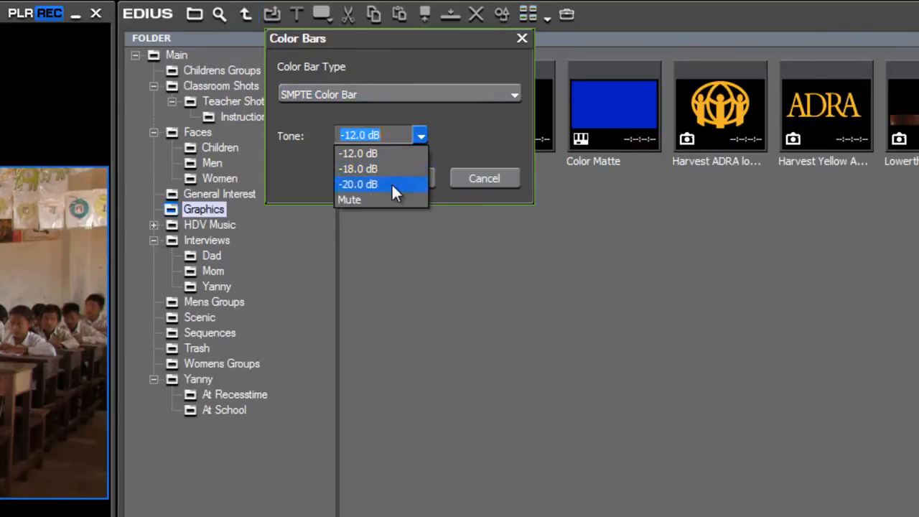
pyautogui.click(394, 154)
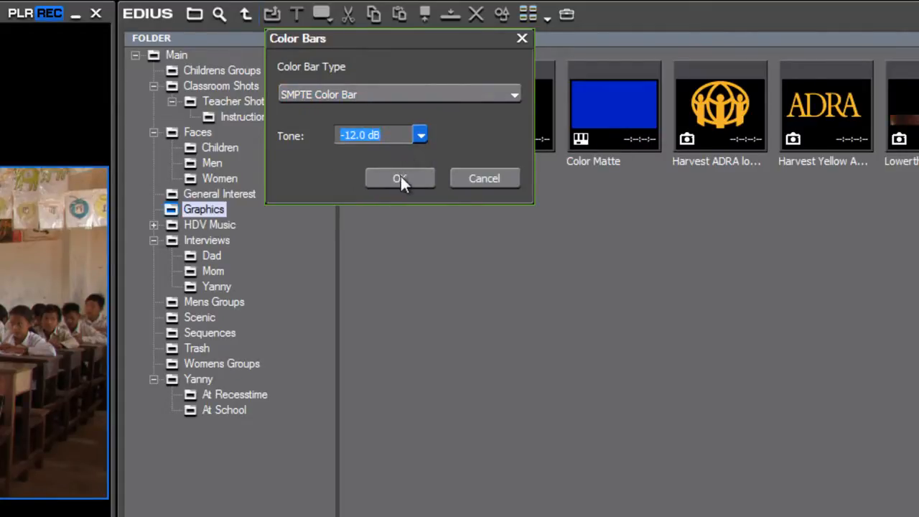
pyautogui.click(400, 177)
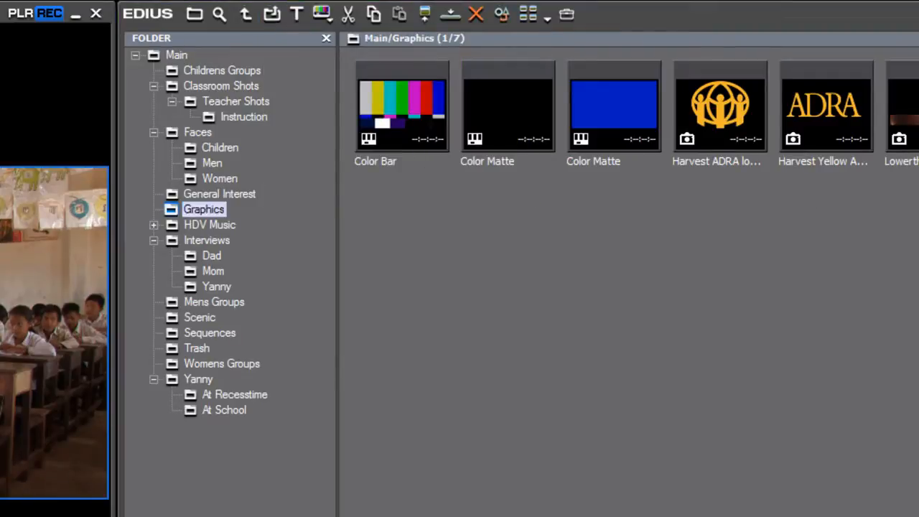
# Create a single-color black color matte with direction 0.00 in the Graphics folder
pyautogui.click(325, 14)
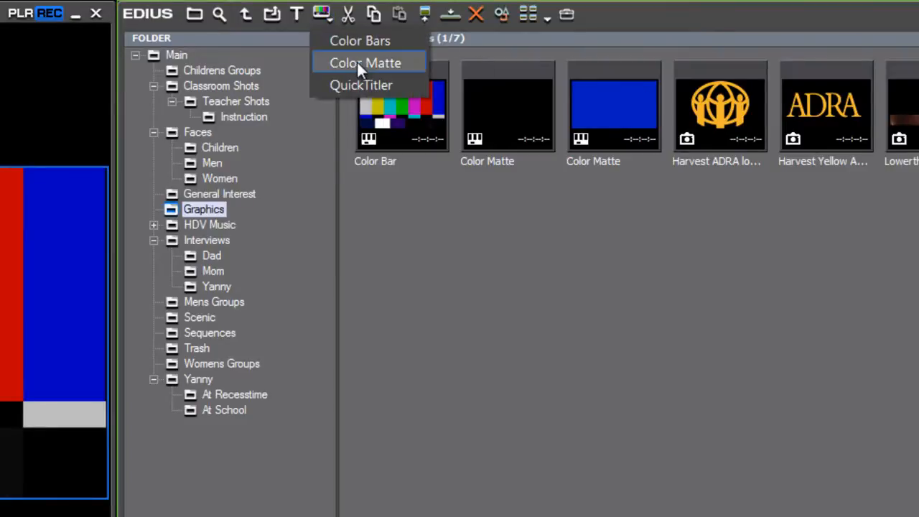
pyautogui.click(366, 63)
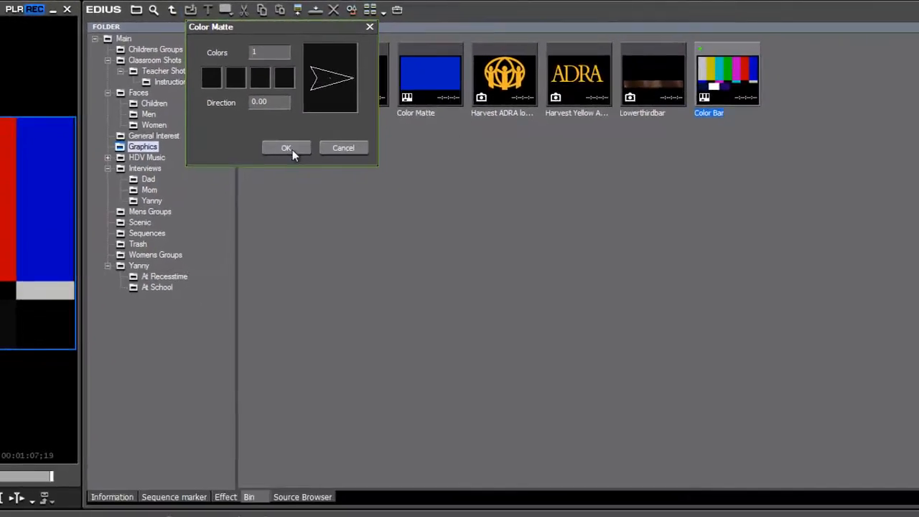
pyautogui.click(287, 148)
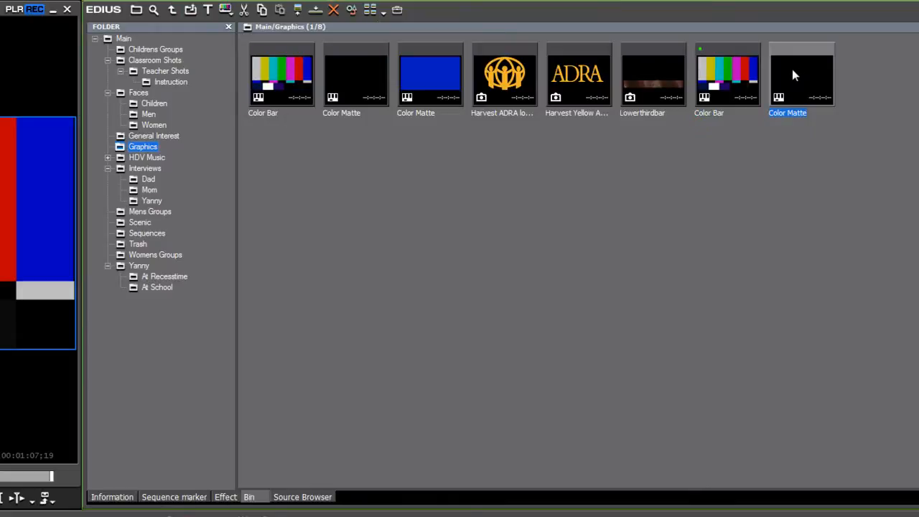
# Trim the end of Cam2011_10(0007) to about 00:01:02;26 and place the black color matte over its tail on the 1V track
pyautogui.moveTo(884, 451); pyautogui.dragTo(827, 454)
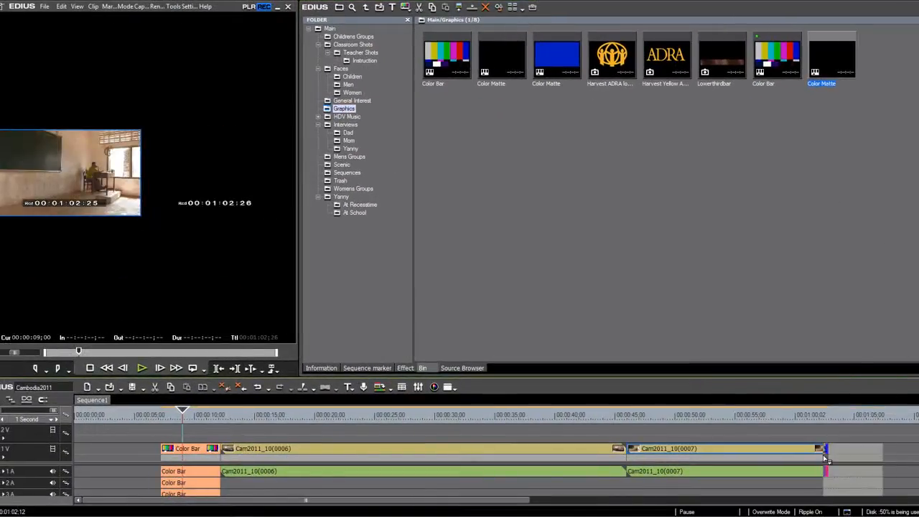
pyautogui.click(822, 418)
pyautogui.moveTo(817, 421); pyautogui.dragTo(812, 423)
pyautogui.moveTo(845, 451); pyautogui.dragTo(804, 452)
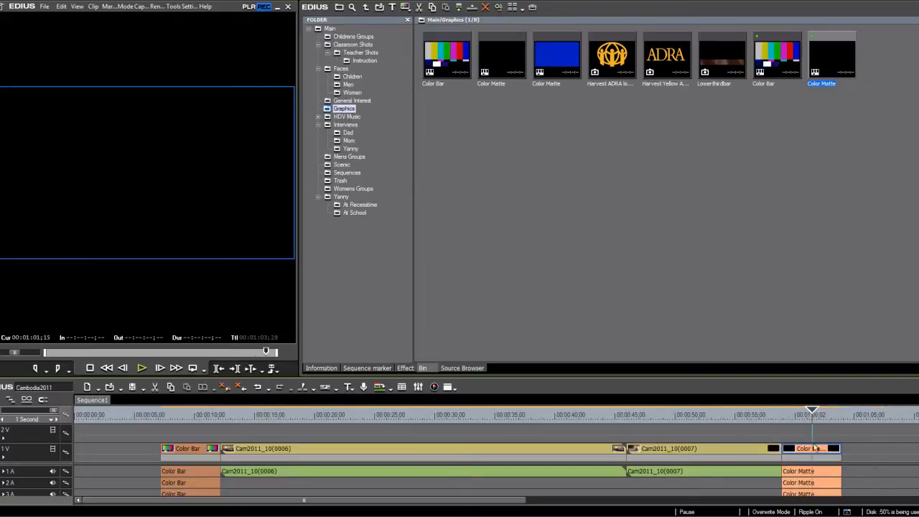
# Add the default transition at the cut between Cam2011_10(0007) and the black matte, and play back the fade
pyautogui.moveTo(814, 410); pyautogui.dragTo(782, 438)
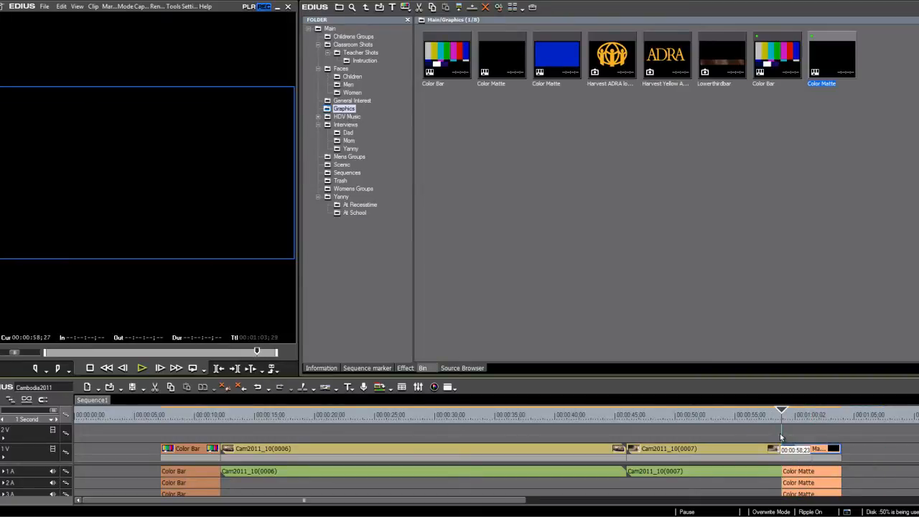
pyautogui.hotkey('ctrl', 'p')
pyautogui.moveTo(782, 411)
pyautogui.mouseDown()
pyautogui.moveTo(767, 418)
pyautogui.moveTo(776, 420)
pyautogui.mouseUp()
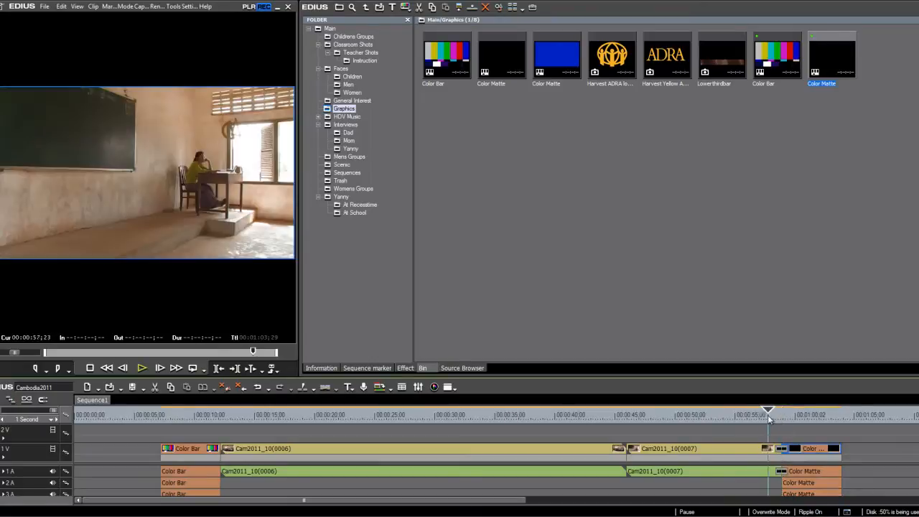
pyautogui.press('space')
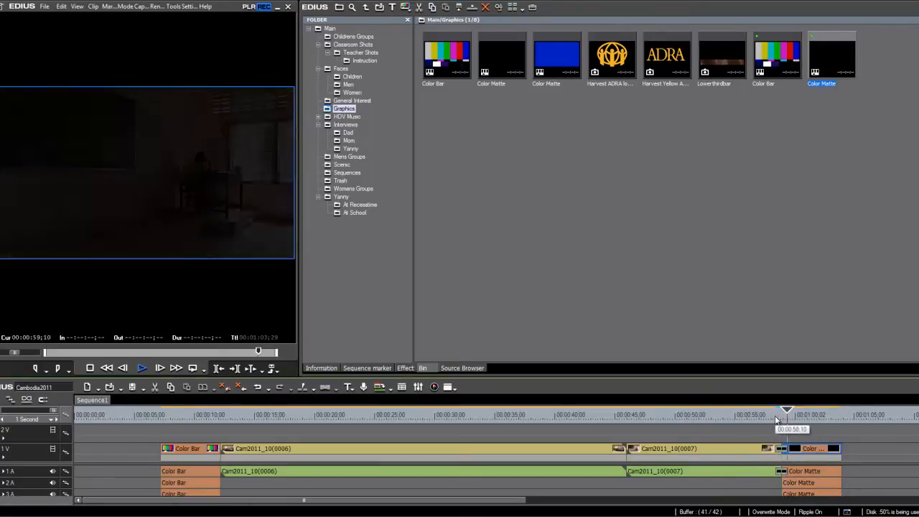
pyautogui.press('space')
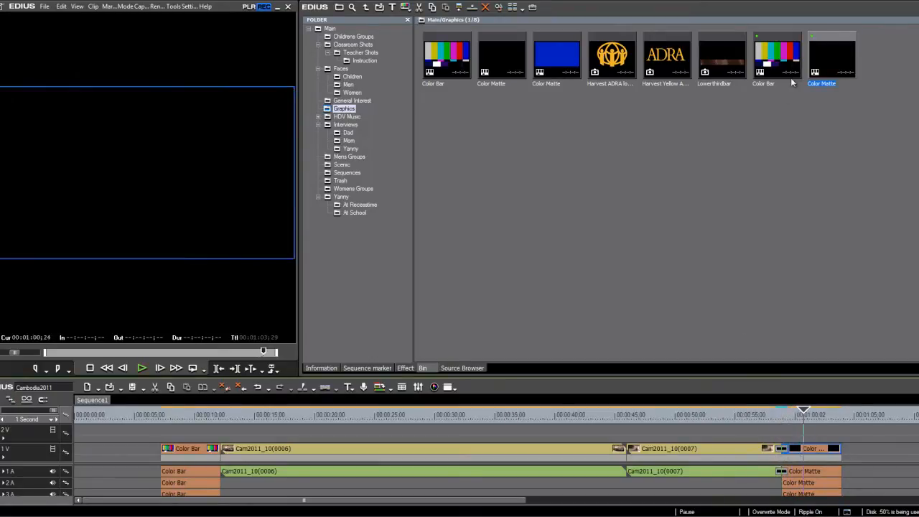
# Start a new color matte in the Graphics folder and set its first color to dark blue (Y 16, Cr 40, Cb 199)
pyautogui.click(405, 8)
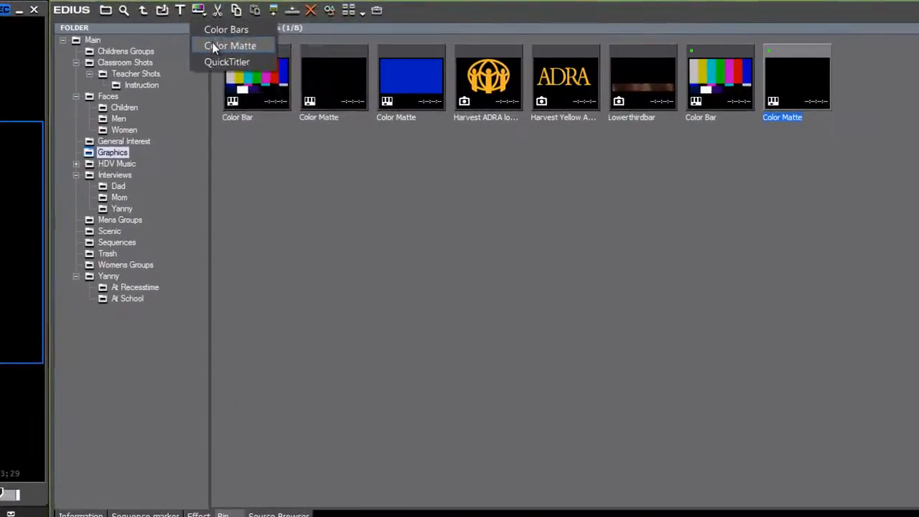
pyautogui.click(428, 33)
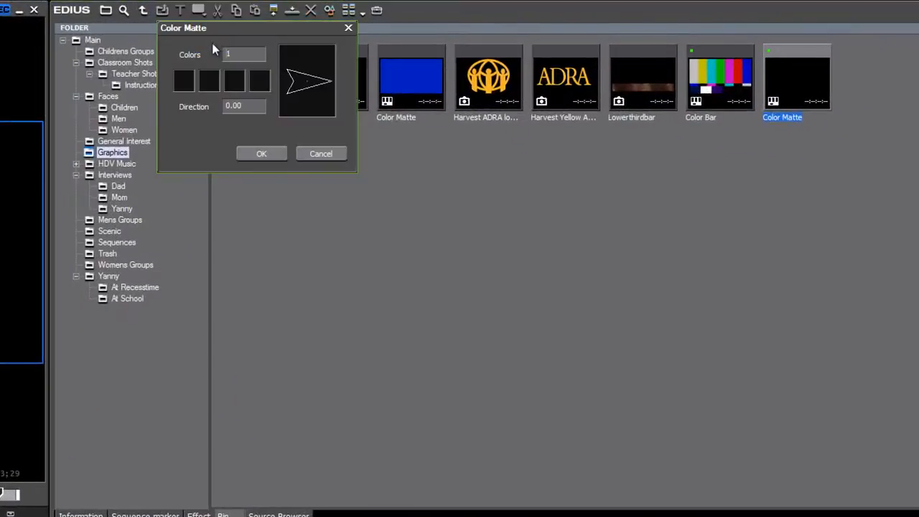
pyautogui.click(184, 84)
pyautogui.moveTo(257, 147)
pyautogui.mouseDown()
pyautogui.moveTo(225, 201)
pyautogui.moveTo(275, 209)
pyautogui.moveTo(306, 189)
pyautogui.moveTo(318, 228)
pyautogui.moveTo(309, 210)
pyautogui.mouseUp()
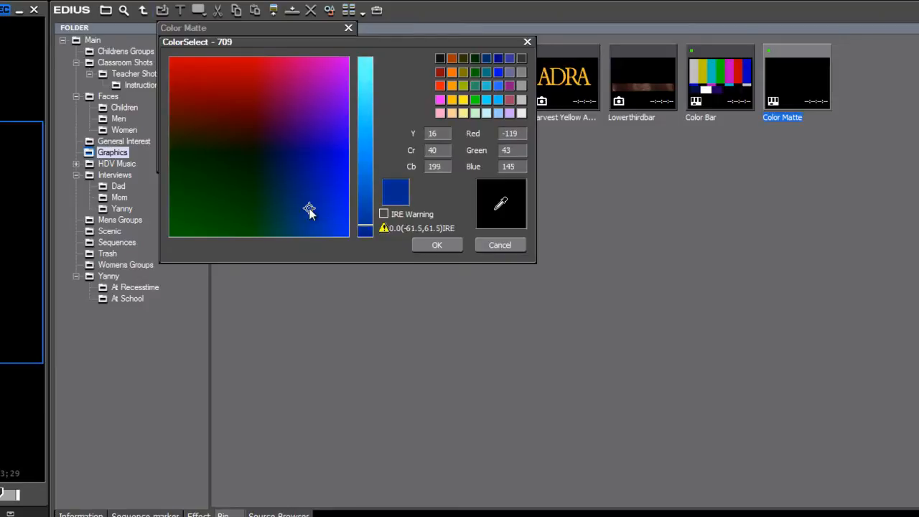
pyautogui.click(457, 249)
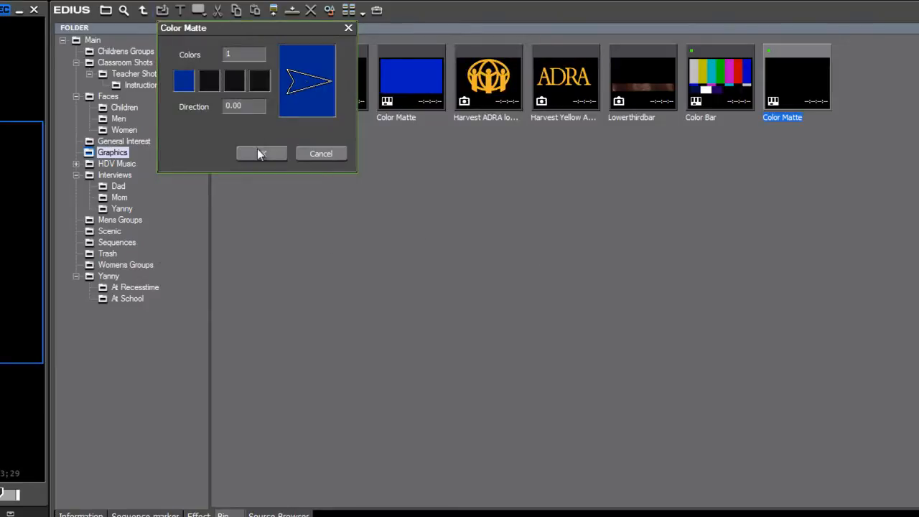
# Set the matte's second color to purple (Y 16, Cr 156, Cb 181) and create it as a 2-color gradient with a slanted direction
pyautogui.click(208, 84)
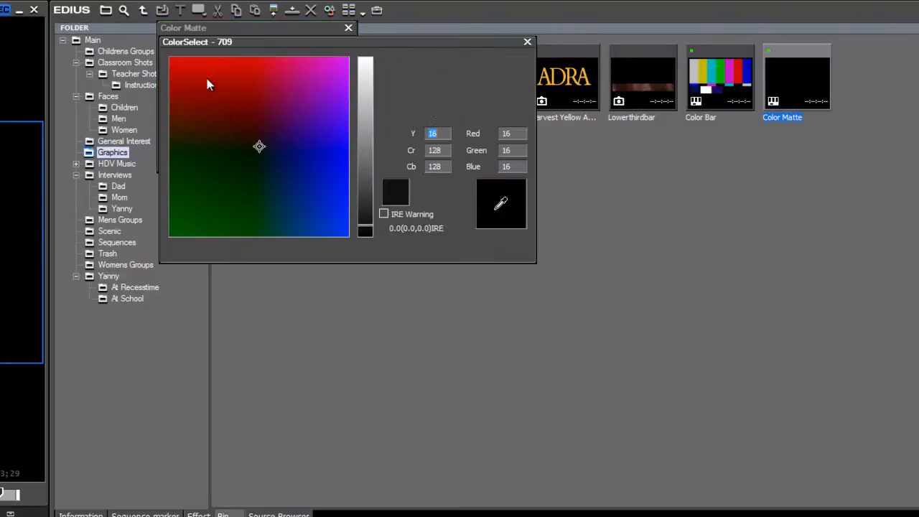
pyautogui.moveTo(261, 148); pyautogui.dragTo(296, 129)
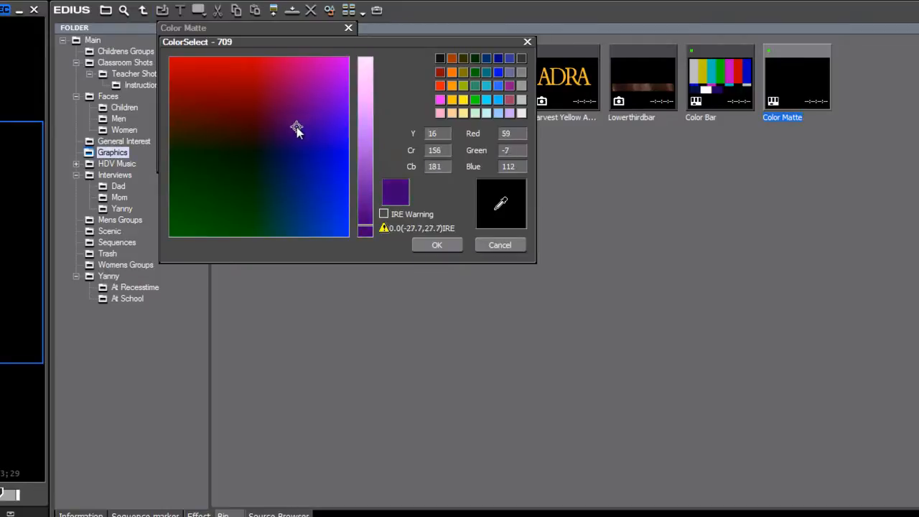
pyautogui.click(446, 245)
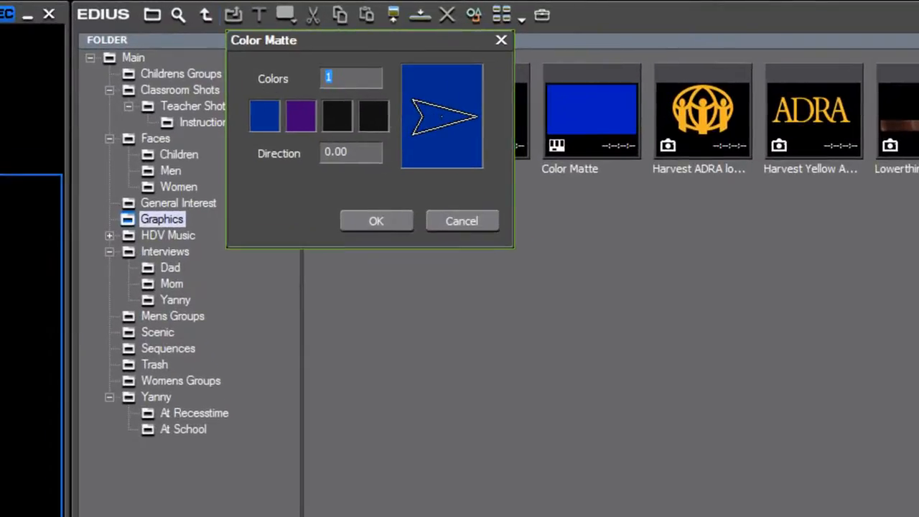
pyautogui.write('2')
pyautogui.moveTo(467, 122); pyautogui.dragTo(476, 146)
pyautogui.click(376, 220)
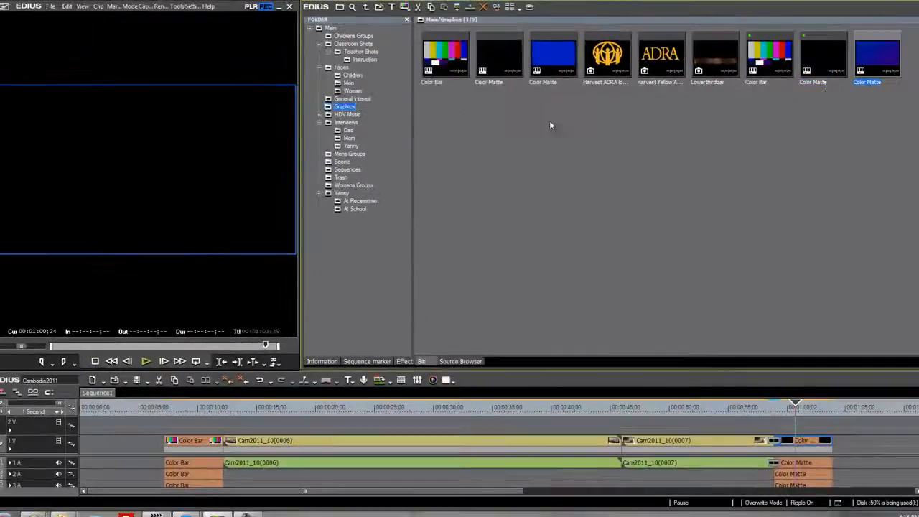
# Place the blue-purple gradient matte over the black matte after Cam2011_10(0007) on the 1V track and play back the transition
pyautogui.moveTo(879, 57); pyautogui.dragTo(775, 454)
pyautogui.moveTo(797, 407); pyautogui.dragTo(759, 415)
pyautogui.press('space')
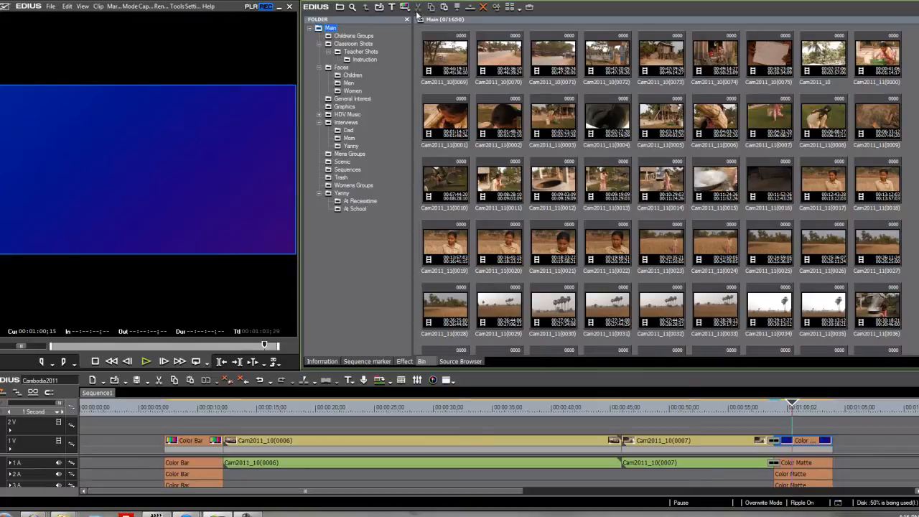
# Cut Cam2011_10(0069) from the Main folder and paste it back into the same folder
pyautogui.click(443, 54)
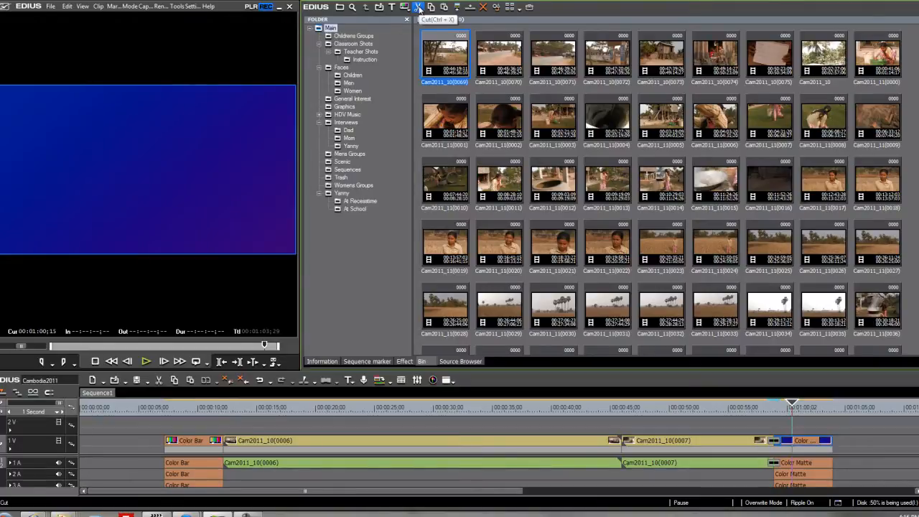
pyautogui.click(419, 7)
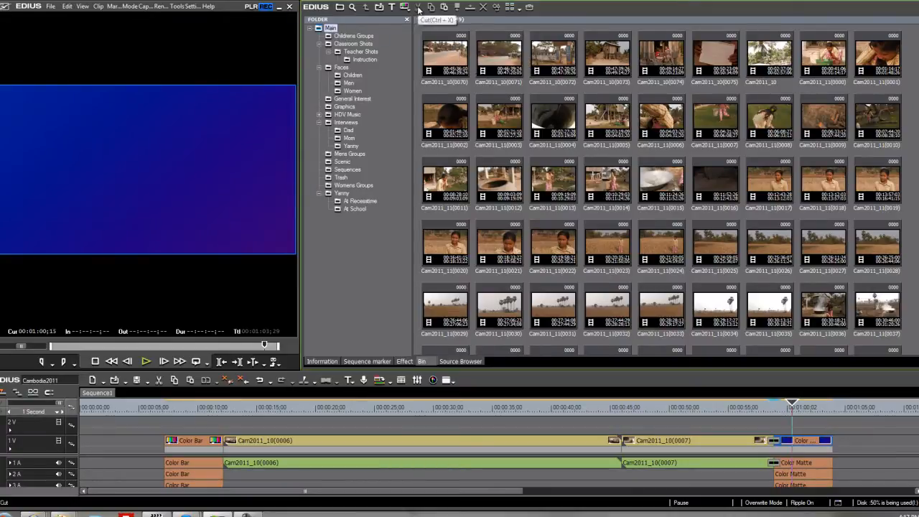
pyautogui.click(444, 8)
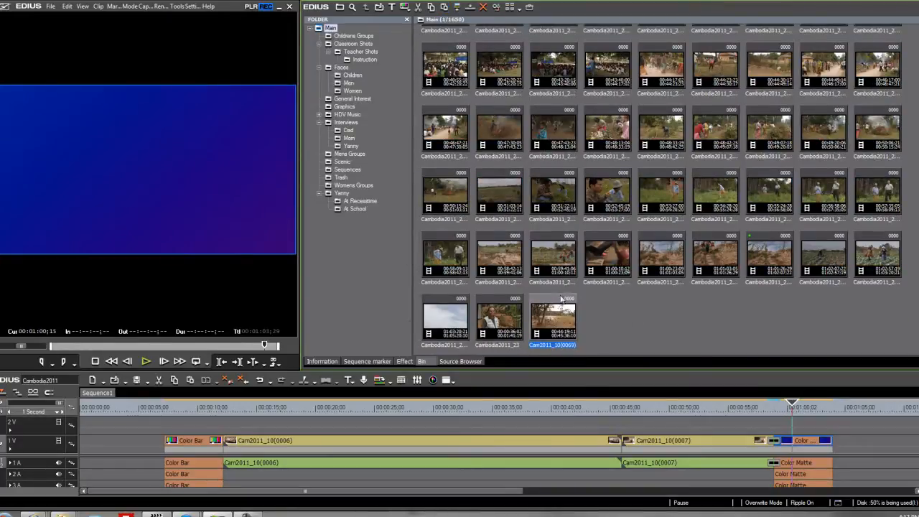
# Duplicate the chalkboard clip Cam2011_10(0031) within the main Yanny folder by copying and pasting it
pyautogui.click(357, 209)
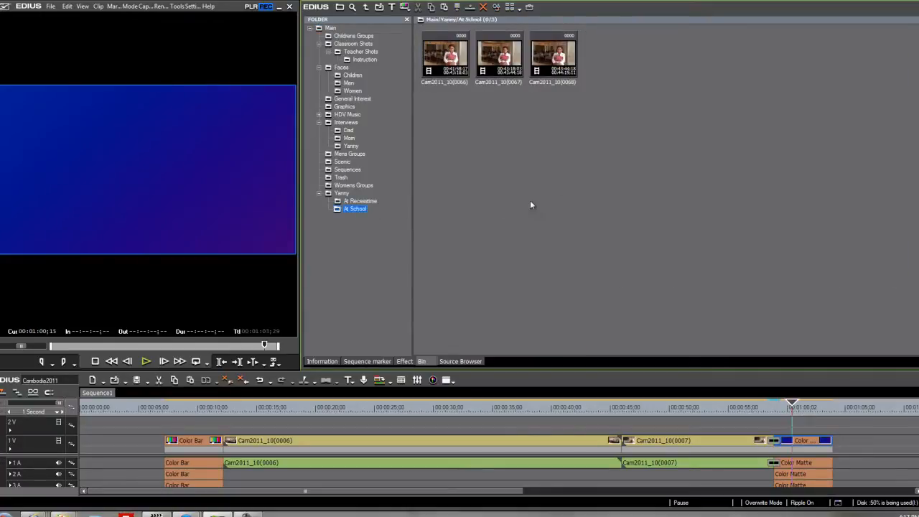
pyautogui.click(341, 193)
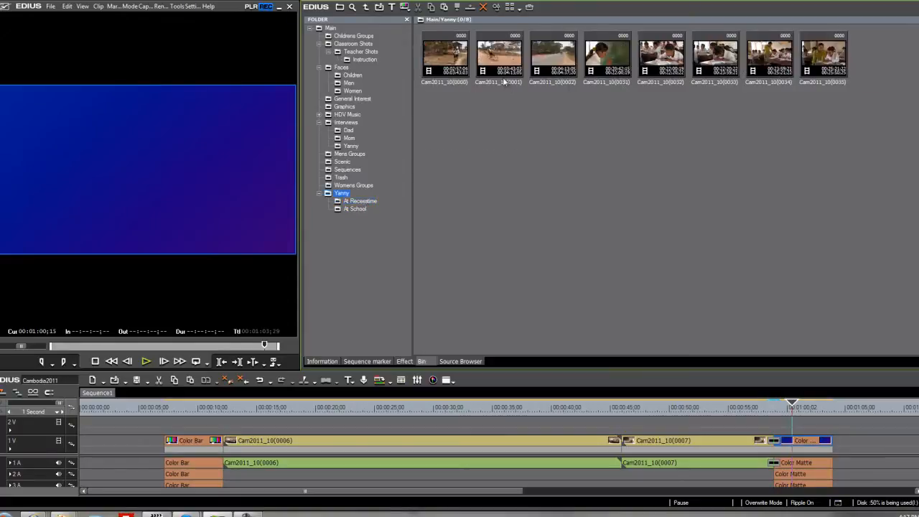
pyautogui.click(503, 52)
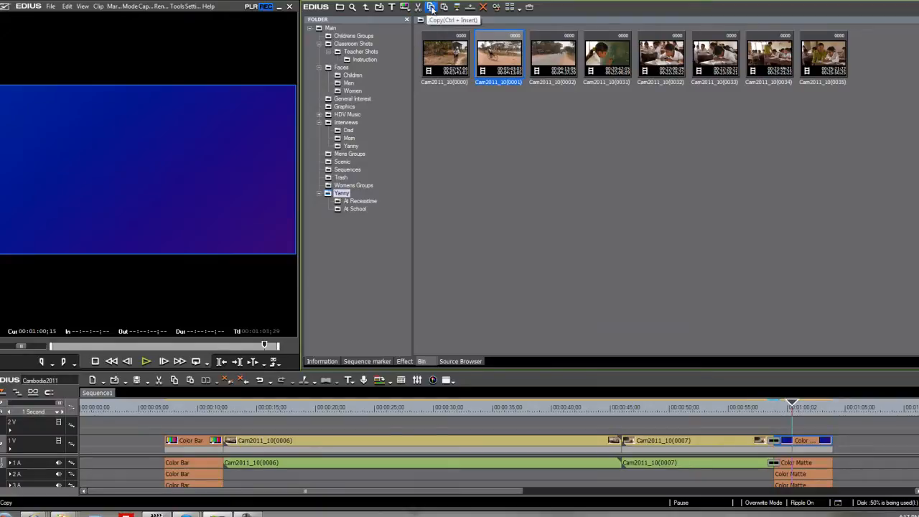
pyautogui.click(607, 59)
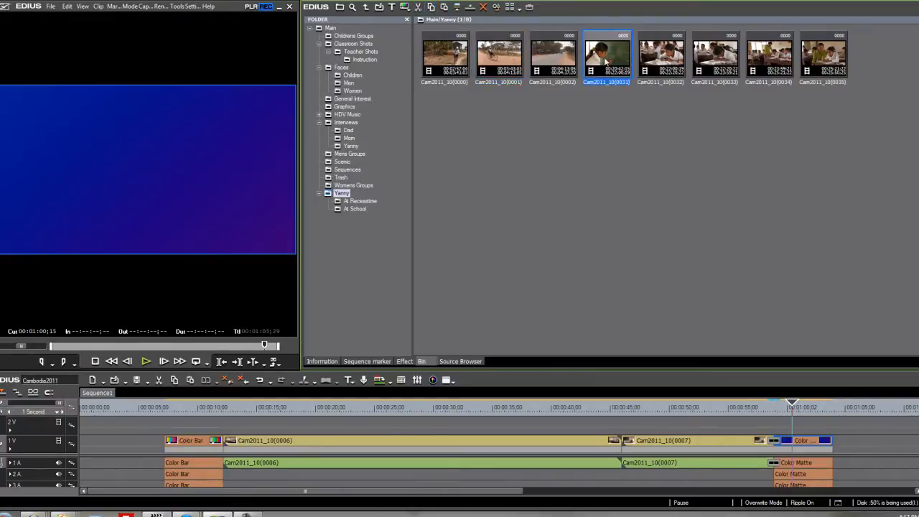
pyautogui.click(432, 9)
pyautogui.click(445, 7)
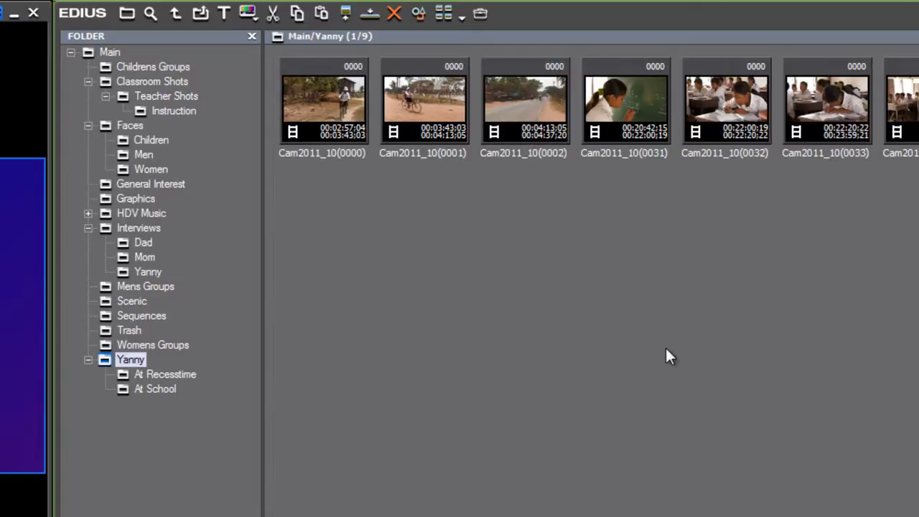
# Cut Cam2011_10(0001) and paste it back into the Yanny folder, and duplicate Cam2011_10(0032) in the same folder
pyautogui.click(428, 97)
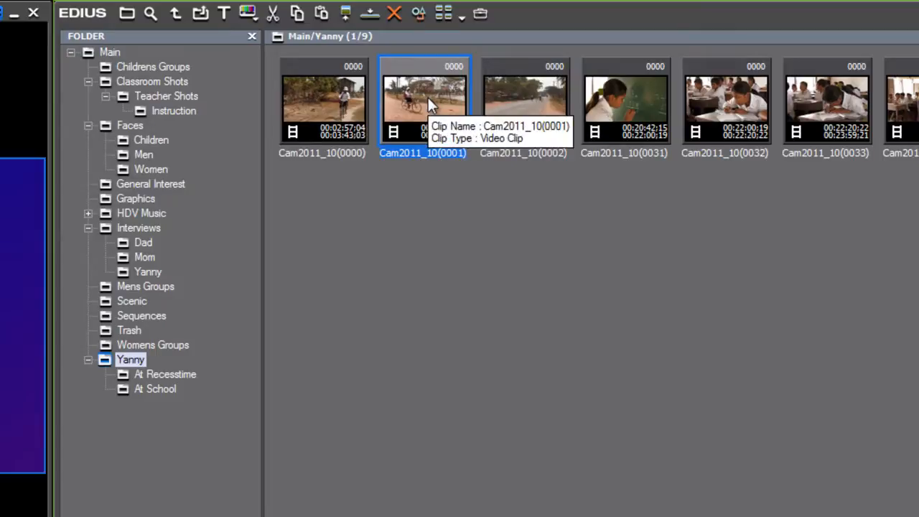
pyautogui.press('Delete')
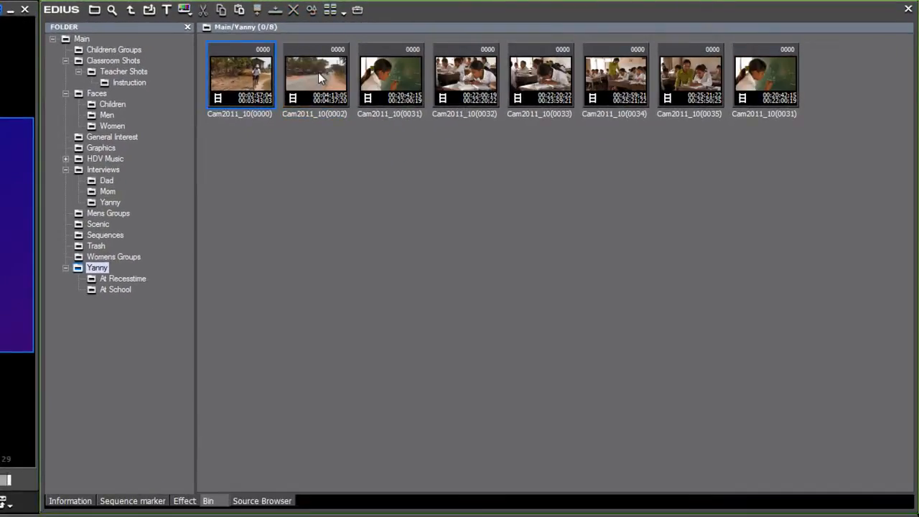
pyautogui.hotkey('ctrl', 'z')
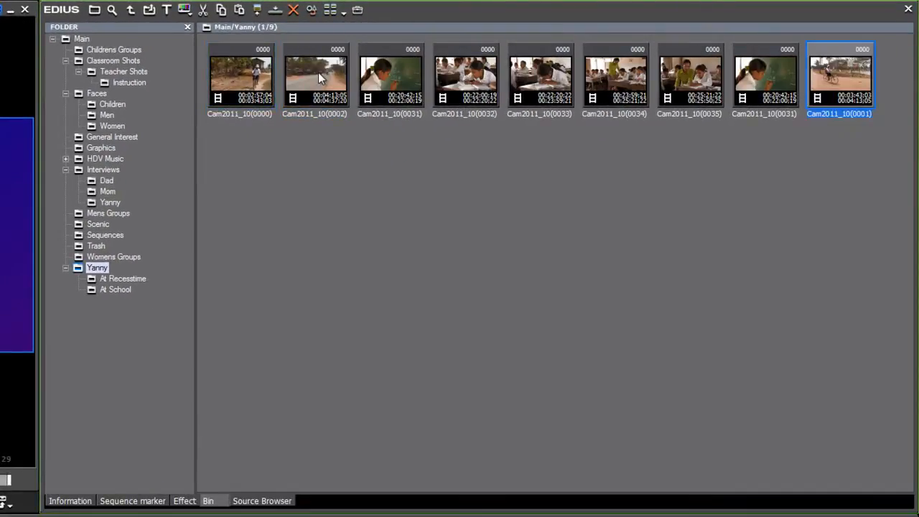
pyautogui.click(454, 80)
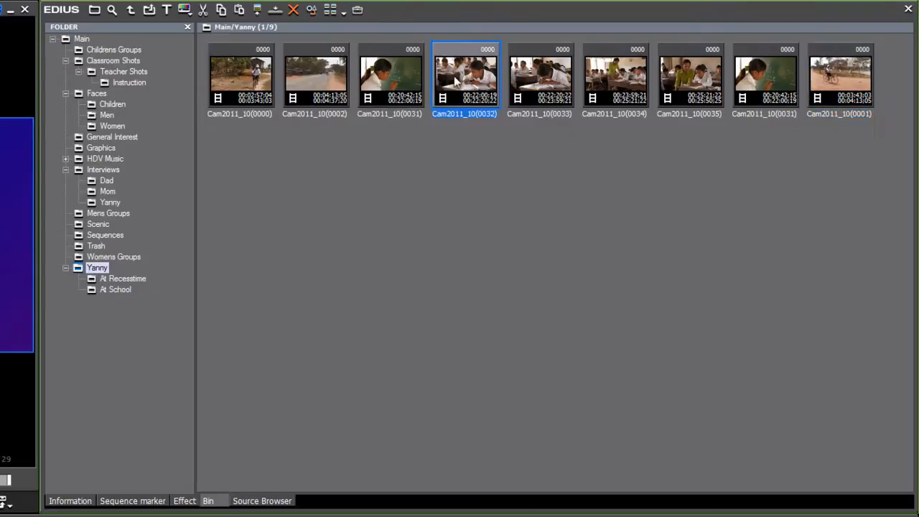
pyautogui.hotkey('ctrl', 'v')
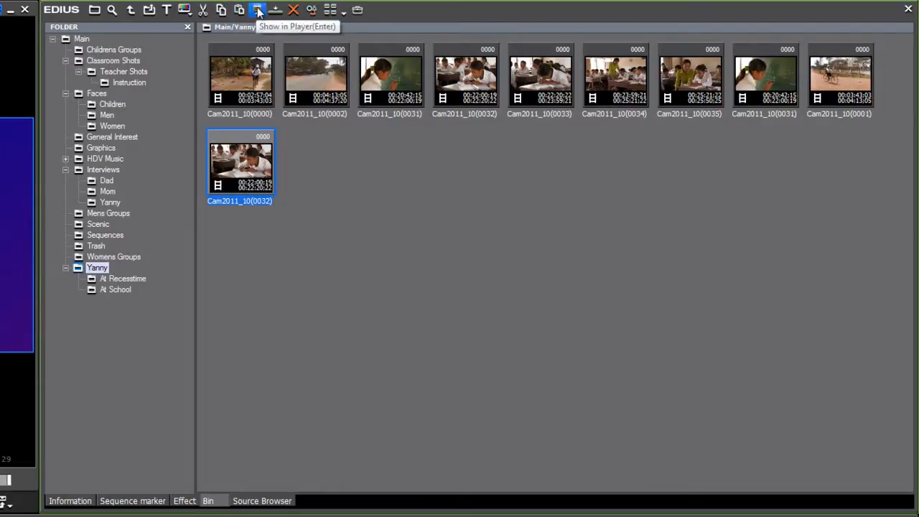
# Add Cam2011_10(0002) to the timeline and load it in the player, scrubbing to about 00:04:18;26
pyautogui.click(254, 68)
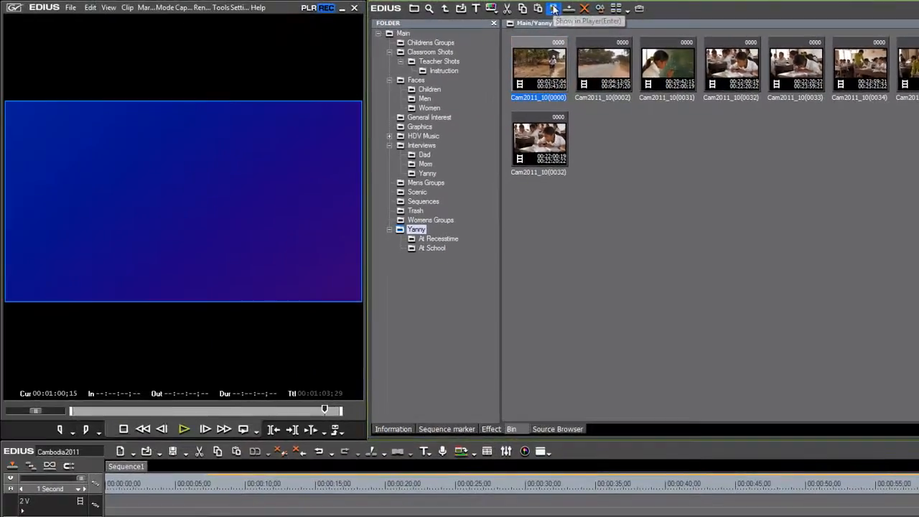
pyautogui.click(553, 13)
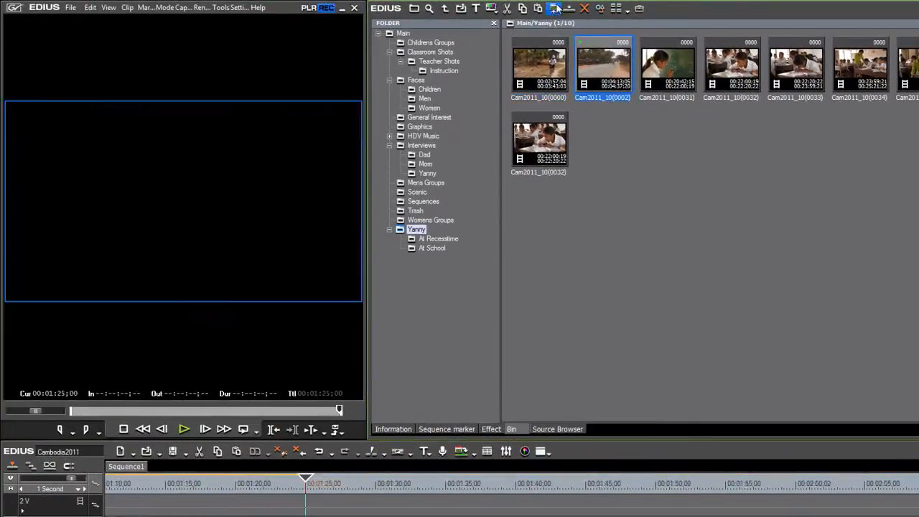
pyautogui.click(553, 9)
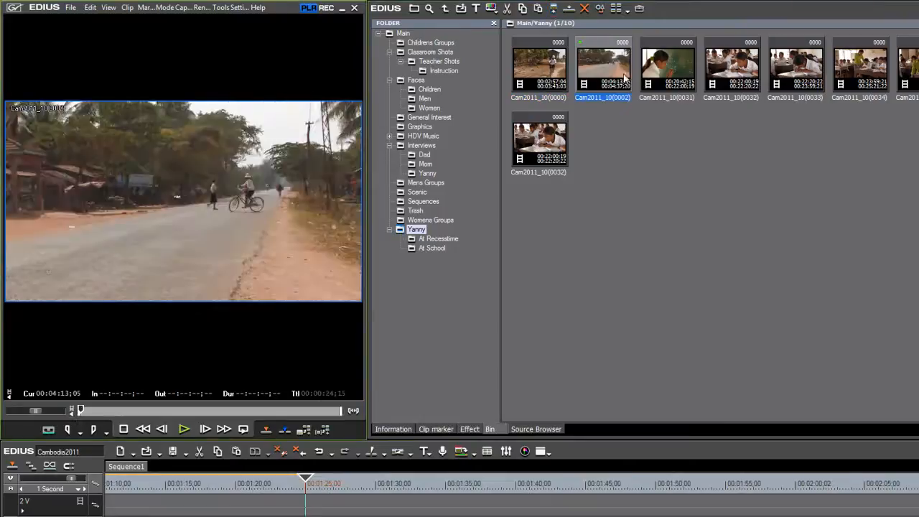
pyautogui.moveTo(81, 410); pyautogui.dragTo(140, 414)
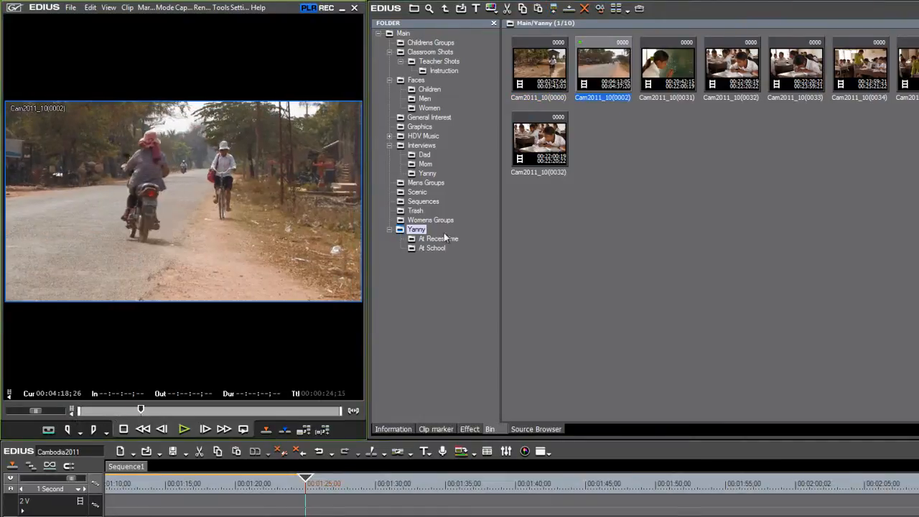
# Load Cam2011_10(0031) and Cam2011_10(0032) in the player in turn, scrubbing the second clip to about 00:22:17;10
pyautogui.click(664, 64)
pyautogui.doubleClick(664, 64)
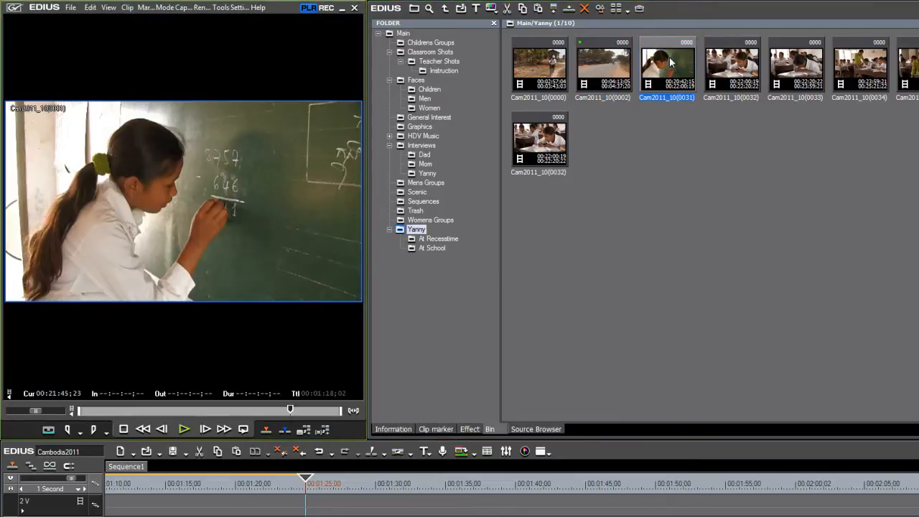
pyautogui.moveTo(747, 61)
pyautogui.mouseDown()
pyautogui.moveTo(690, 84)
pyautogui.moveTo(400, 125)
pyautogui.moveTo(218, 201)
pyautogui.mouseUp()
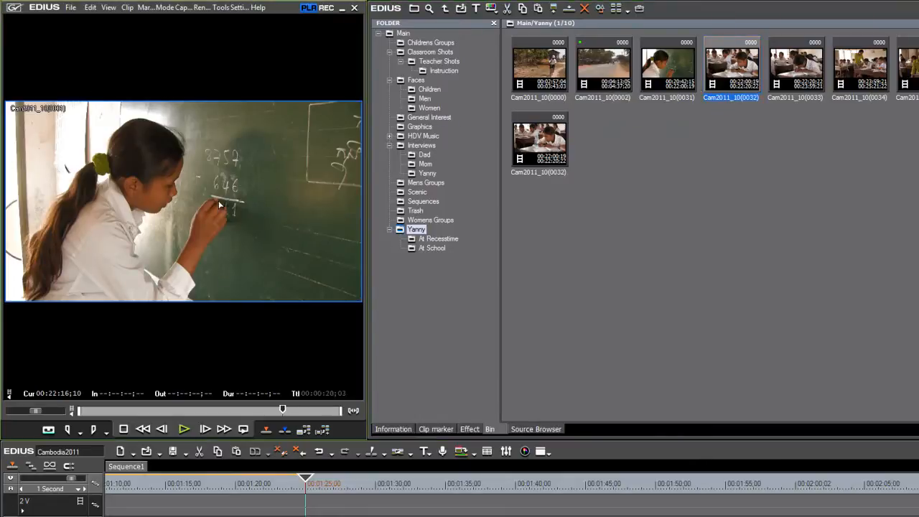
pyautogui.click(136, 410)
pyautogui.moveTo(136, 410); pyautogui.dragTo(295, 411)
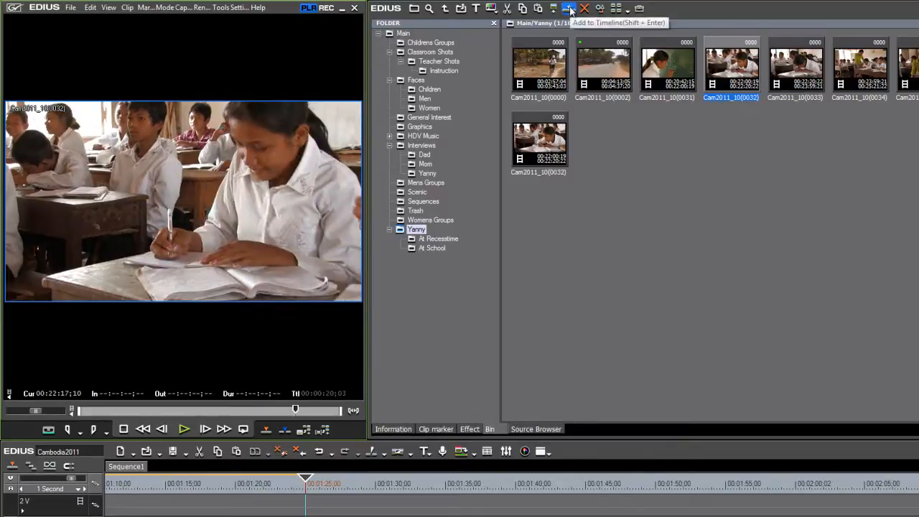
# Add Cam2011_10(0033) to the end of the timeline and place Cam2011_10(0032) after it on the 1V track
pyautogui.click(813, 62)
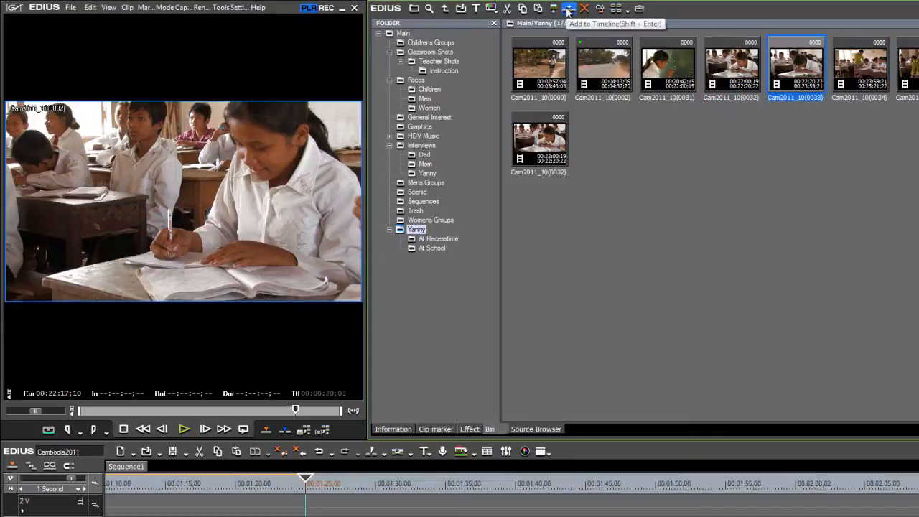
pyautogui.click(567, 9)
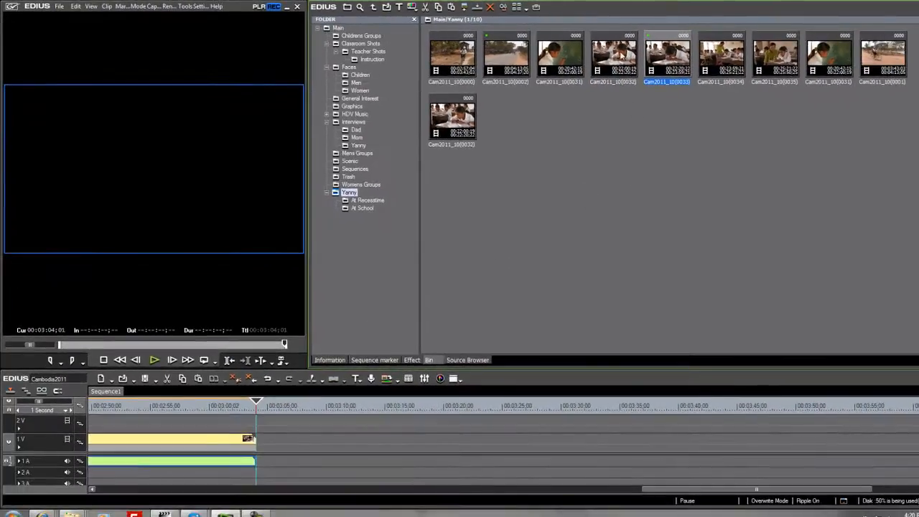
pyautogui.moveTo(617, 54); pyautogui.dragTo(295, 434)
pyautogui.click(379, 412)
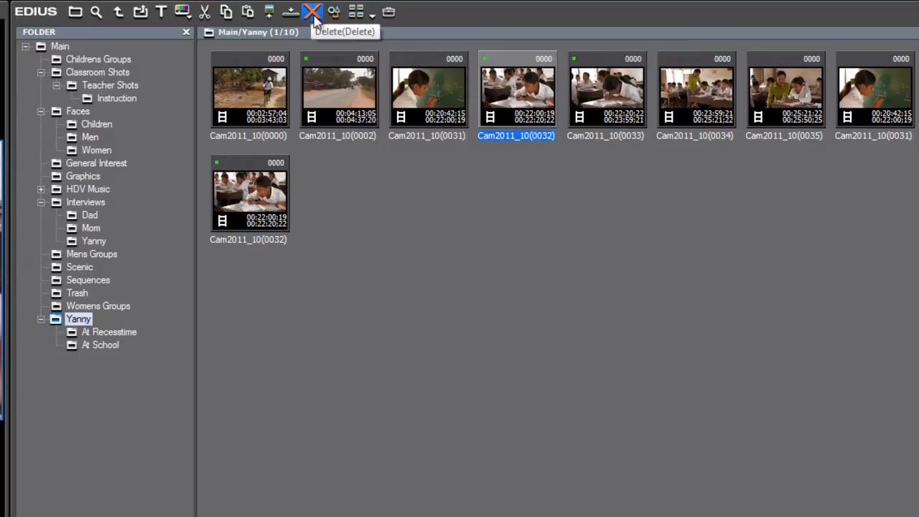
# Select Cam2011_10(0000), (0031) and (0033) together in the Yanny folder and view the commands available for them
pyautogui.click(251, 88)
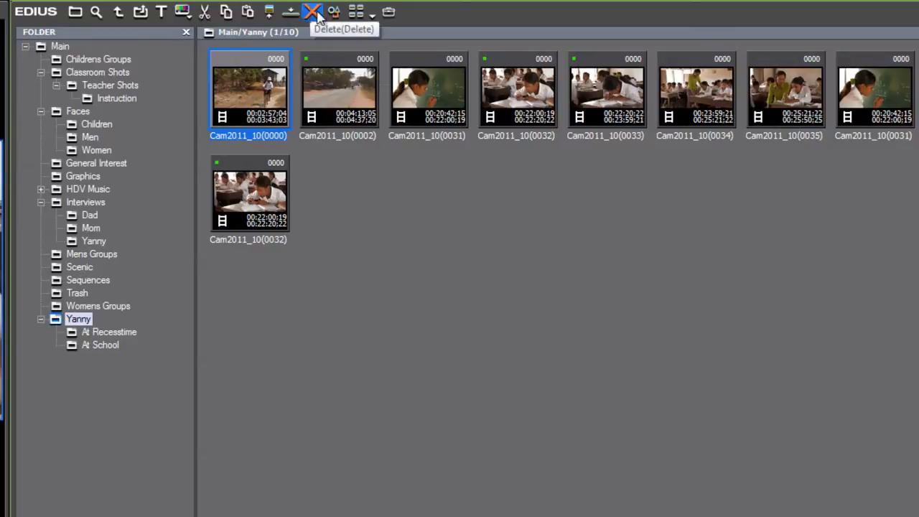
pyautogui.keyDown('ctrl'); pyautogui.click(436, 88); pyautogui.keyUp('ctrl')
pyautogui.keyDown('ctrl'); pyautogui.click(609, 100); pyautogui.keyUp('ctrl')
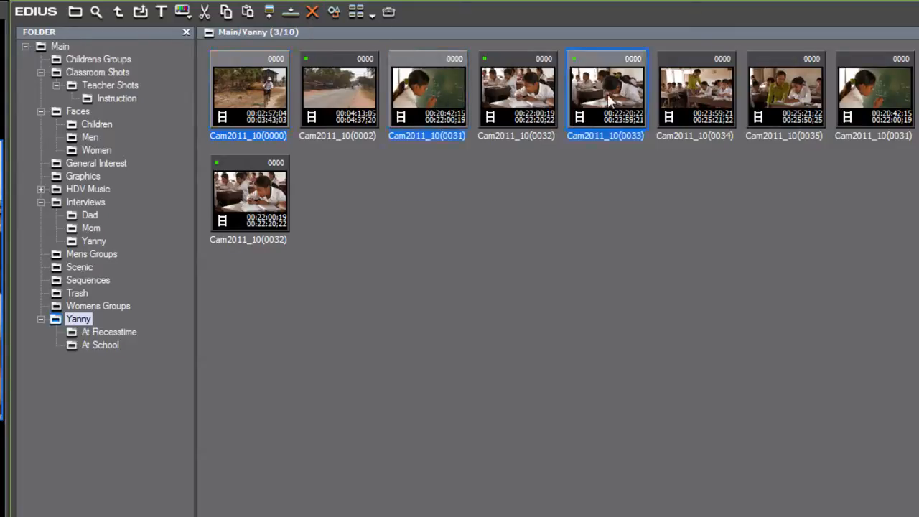
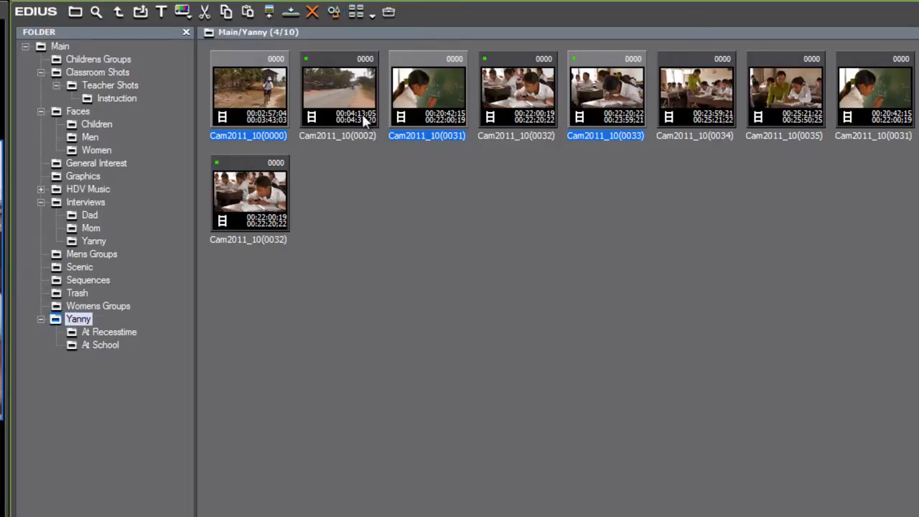
pyautogui.rightClick(430, 100)
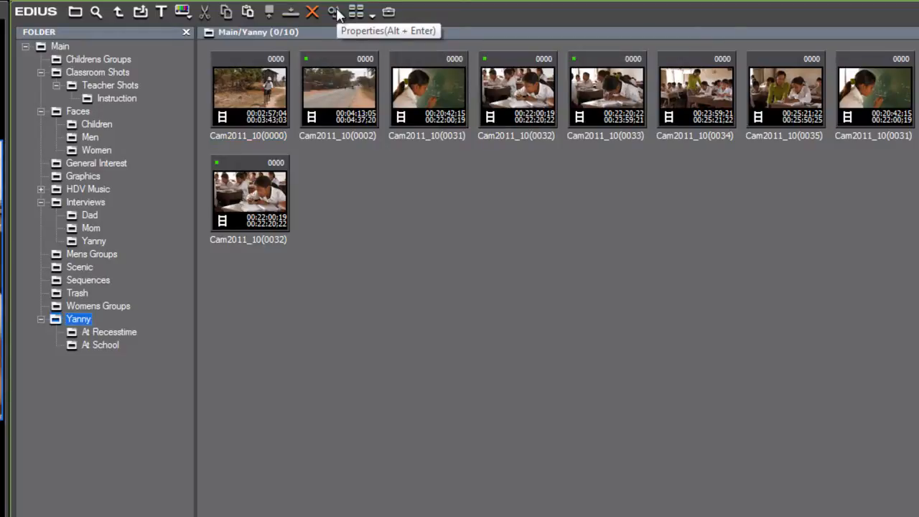
# Examine the video and file information in the clip properties of Cam2011_10(0033)
pyautogui.click(598, 101)
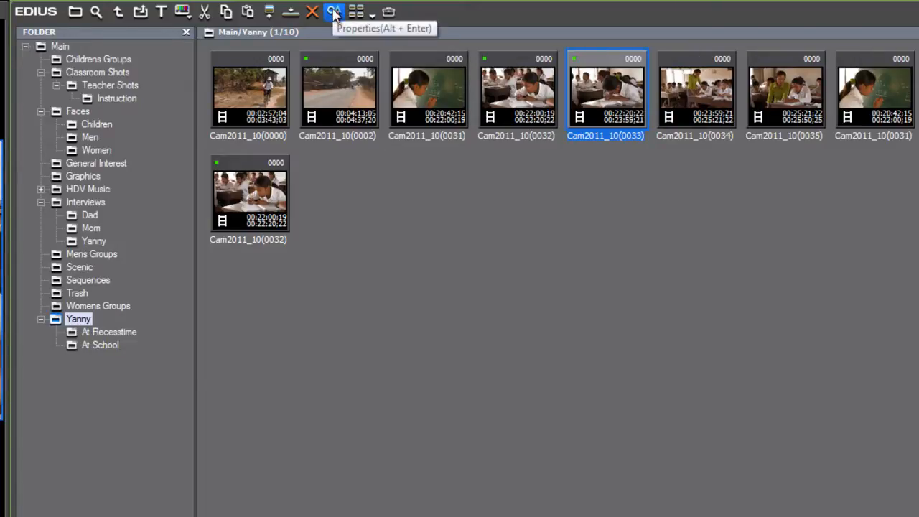
pyautogui.rightClick(603, 89)
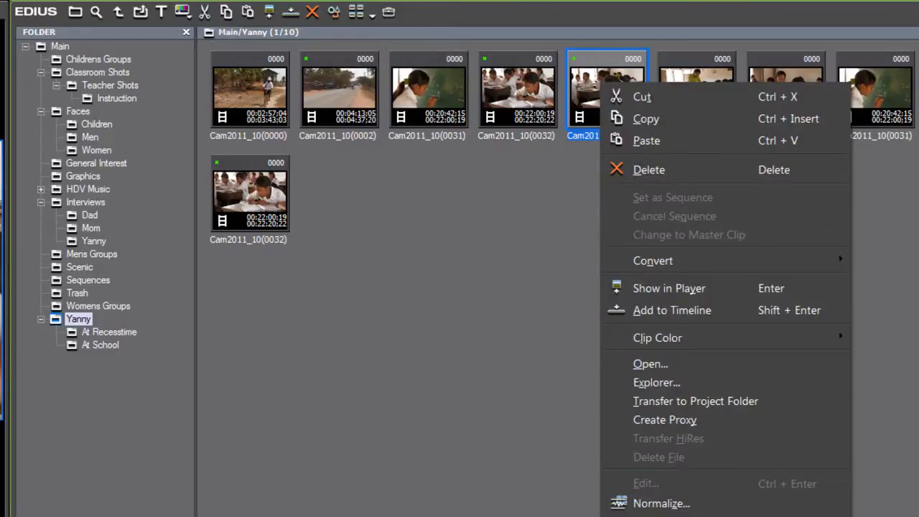
pyautogui.press('Escape')
pyautogui.moveTo(0, 89); pyautogui.dragTo(493, 183)
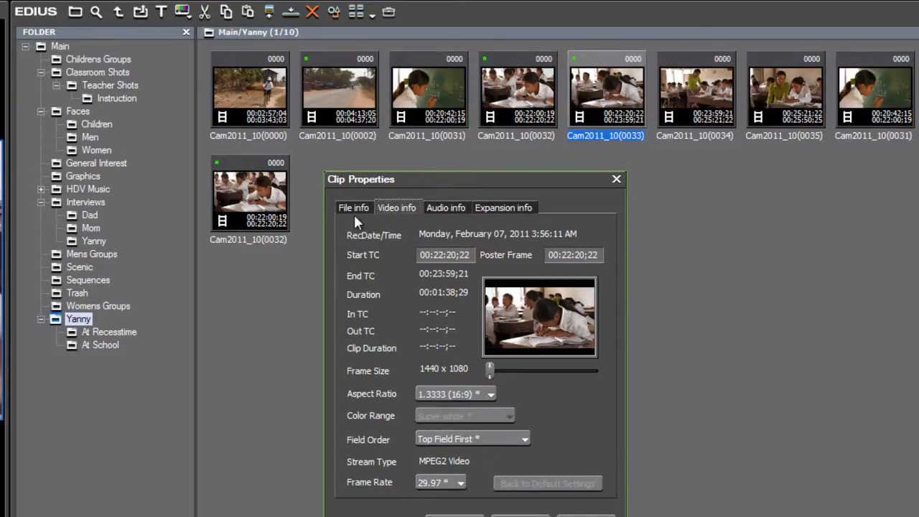
pyautogui.click(352, 207)
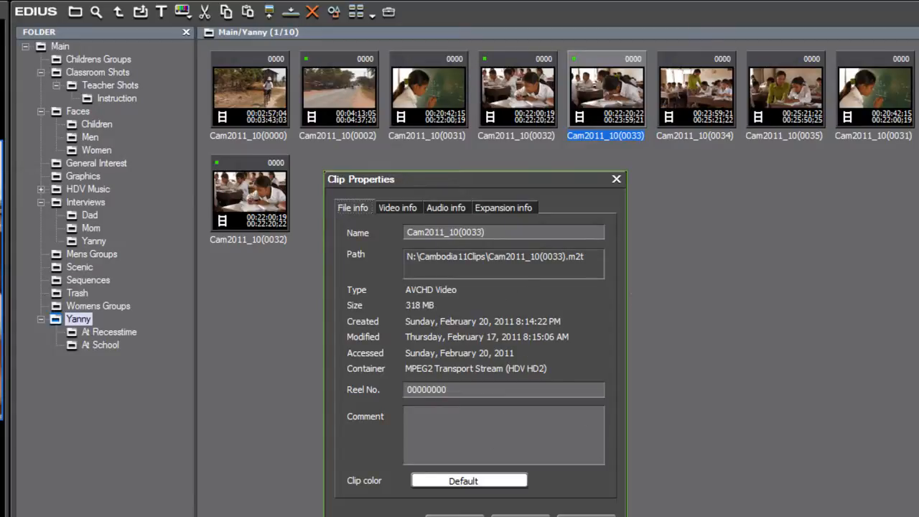
pyautogui.press('Escape')
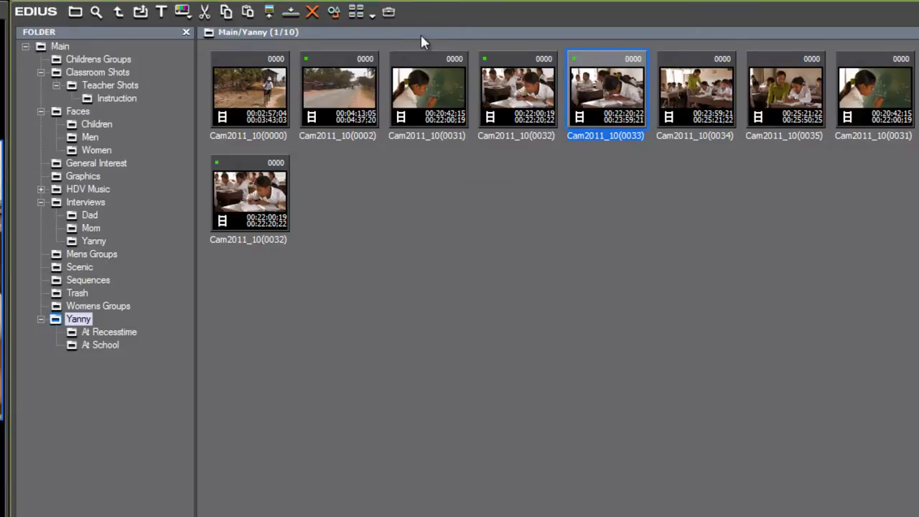
# Switch the bin to small thumbnails without clip names and display the Main folder in that view
pyautogui.click(361, 13)
pyautogui.click(362, 13)
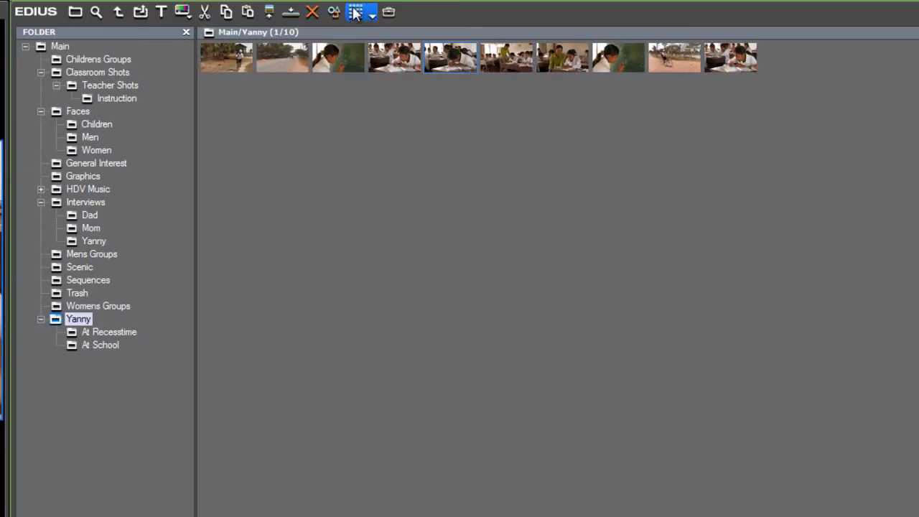
pyautogui.click(55, 46)
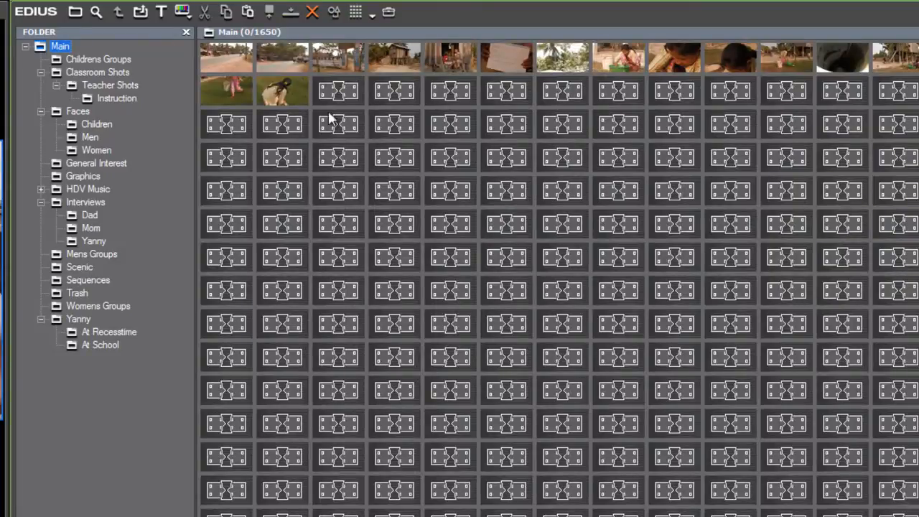
# Cycle the bin through its views, settle on the detailed list with larger thumbnails, and view the available export tools
pyautogui.click(355, 13)
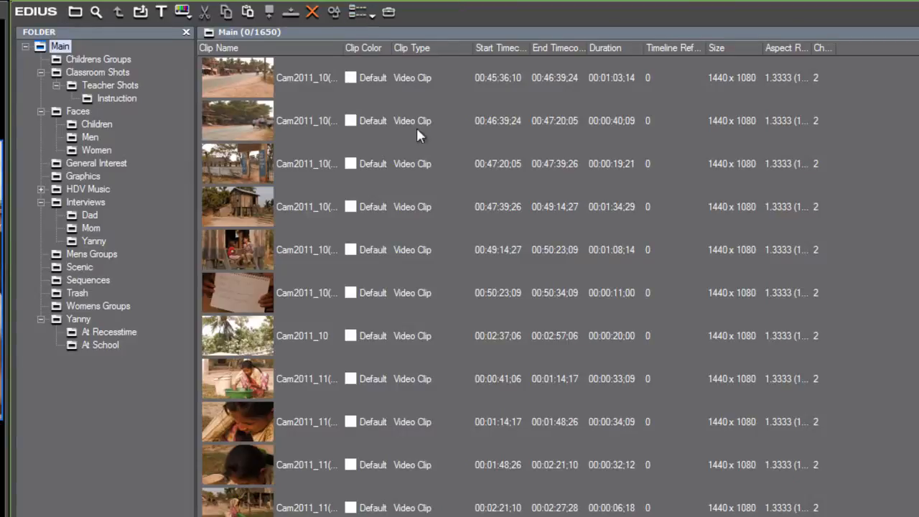
pyautogui.click(363, 14)
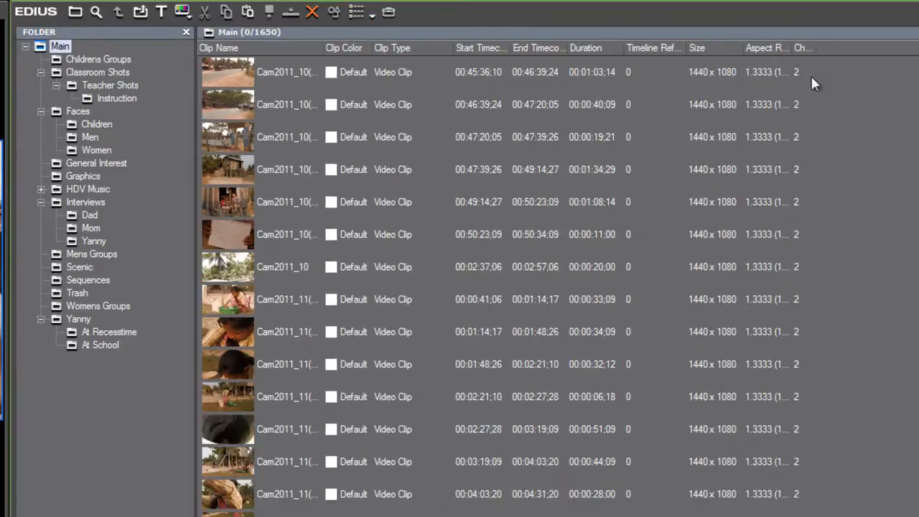
pyautogui.click(363, 14)
pyautogui.click(361, 14)
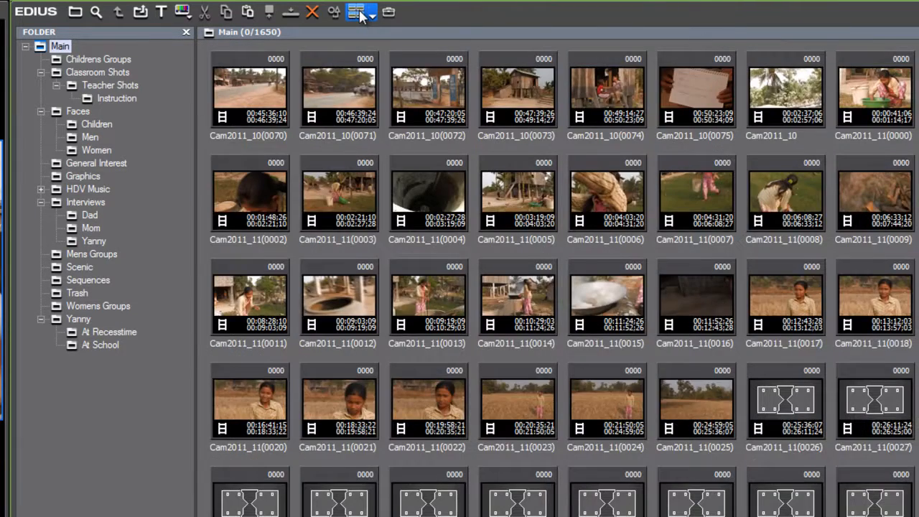
pyautogui.click(361, 14)
pyautogui.click(361, 14)
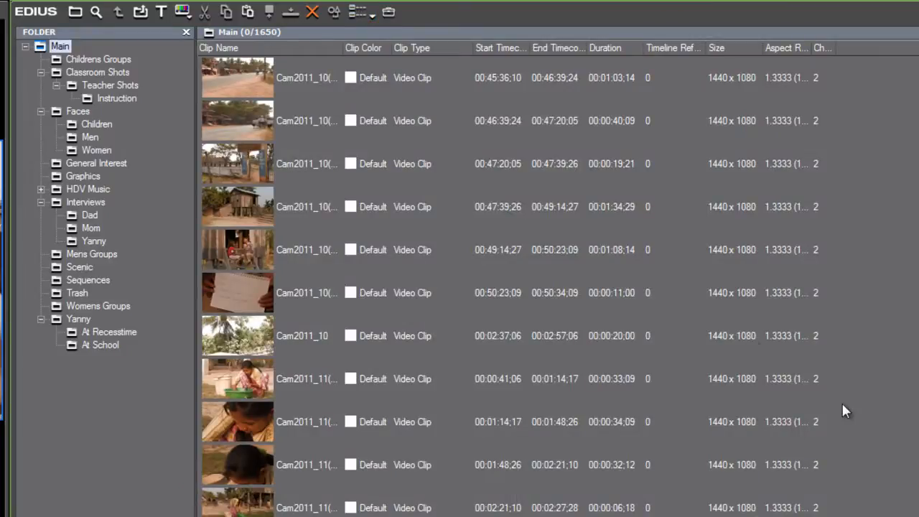
pyautogui.click(388, 13)
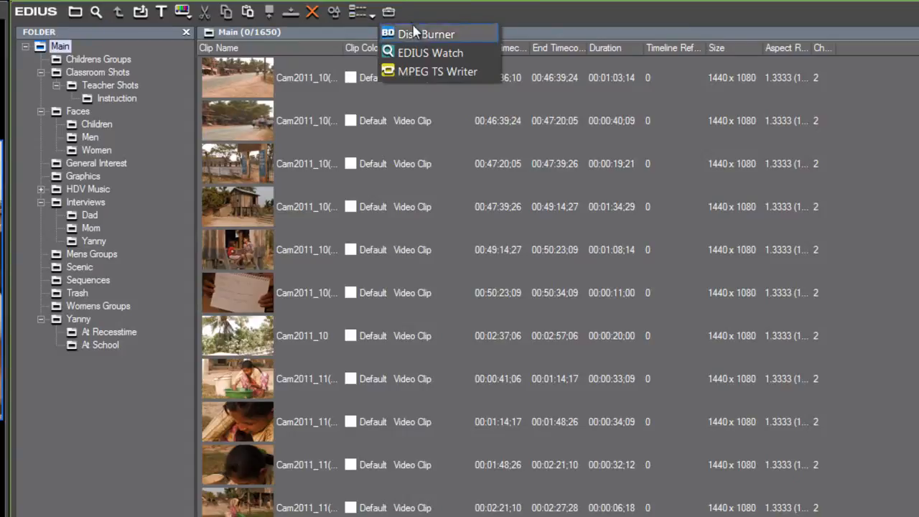
pyautogui.click(455, 12)
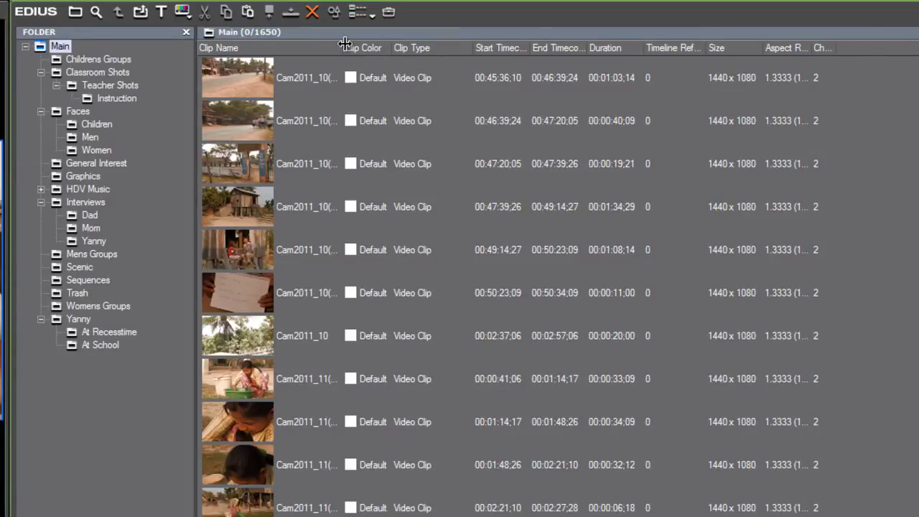
# Widen the bin's list columns, starting with Clip Name so that the full clip names fit
pyautogui.moveTo(344, 44); pyautogui.dragTo(466, 46)
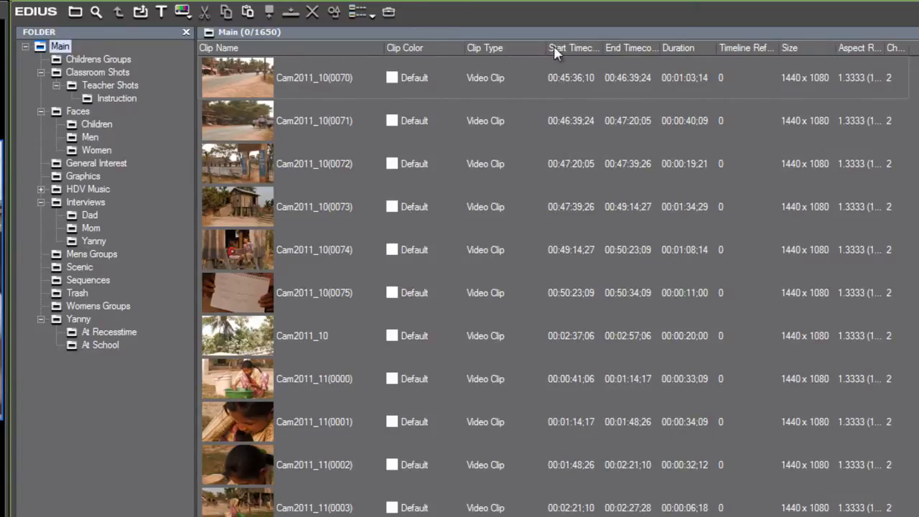
pyautogui.moveTo(545, 46); pyautogui.dragTo(548, 46)
pyautogui.moveTo(720, 46); pyautogui.dragTo(730, 46)
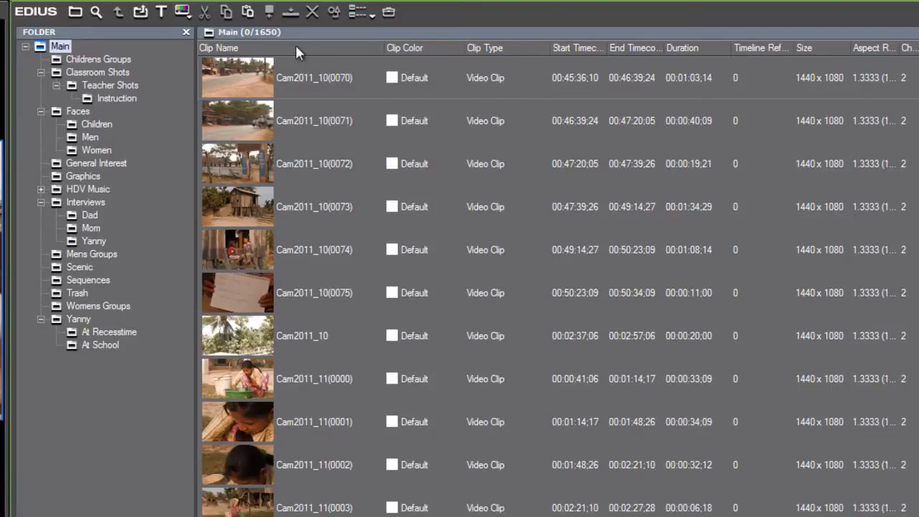
# Add the Comment column to the bin list, place it directly after Clip Name, and widen it
pyautogui.rightClick(341, 44)
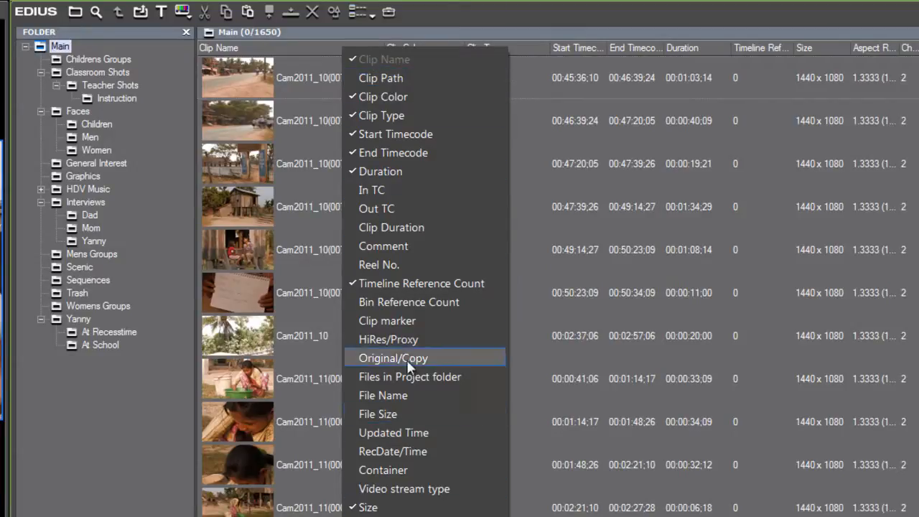
pyautogui.click(397, 245)
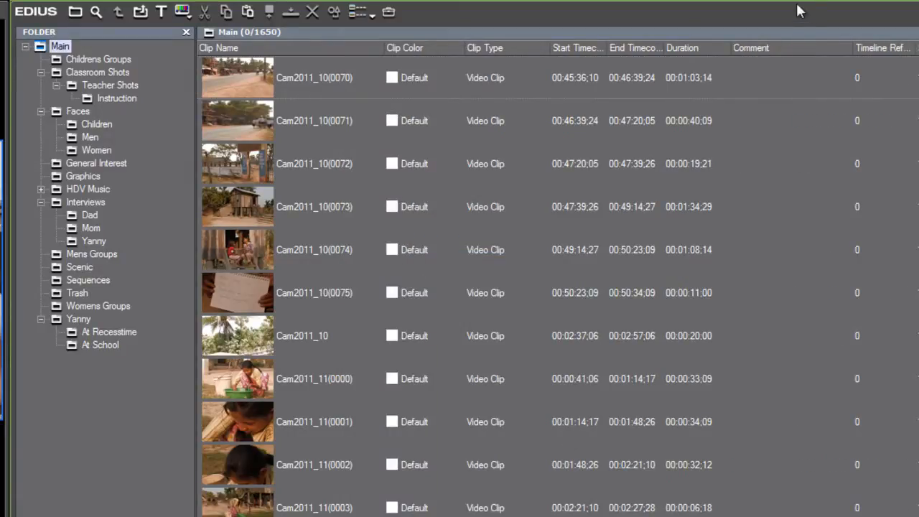
pyautogui.moveTo(780, 48); pyautogui.dragTo(399, 39)
pyautogui.moveTo(506, 45); pyautogui.dragTo(565, 46)
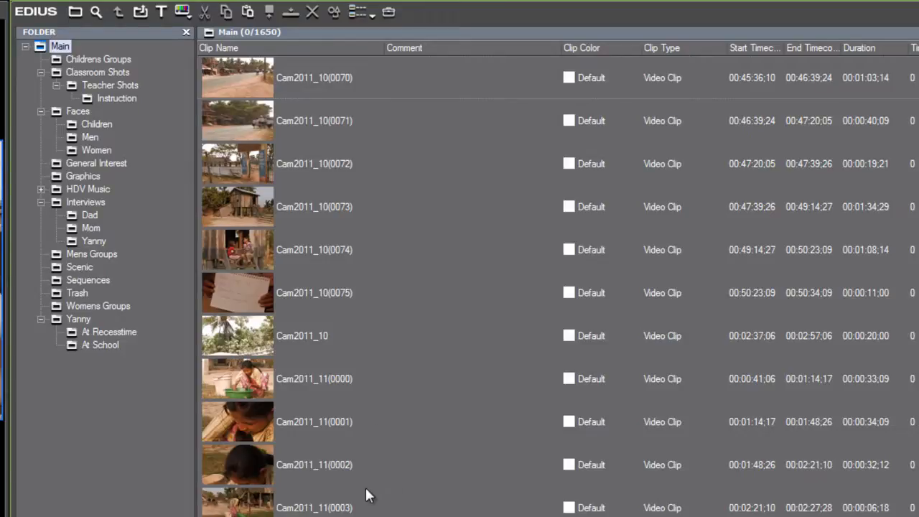
# Preview Cam2011_11(0000) in the player and give the clip the comment "Washing Clothes"
pyautogui.click(253, 380)
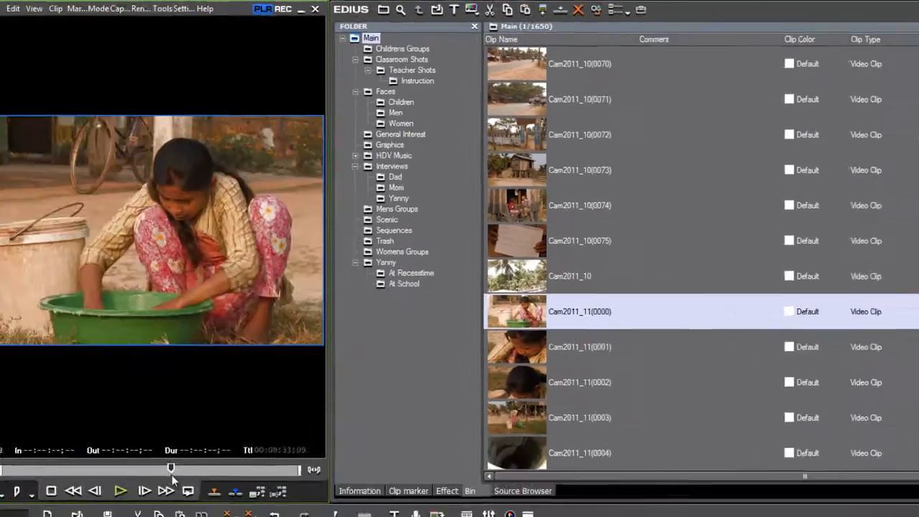
pyautogui.moveTo(172, 475); pyautogui.dragTo(155, 479)
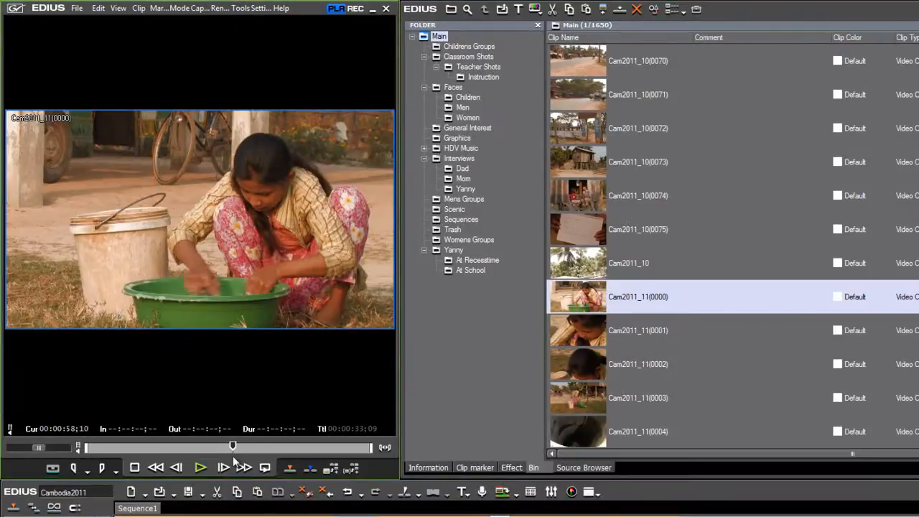
pyautogui.click(696, 297)
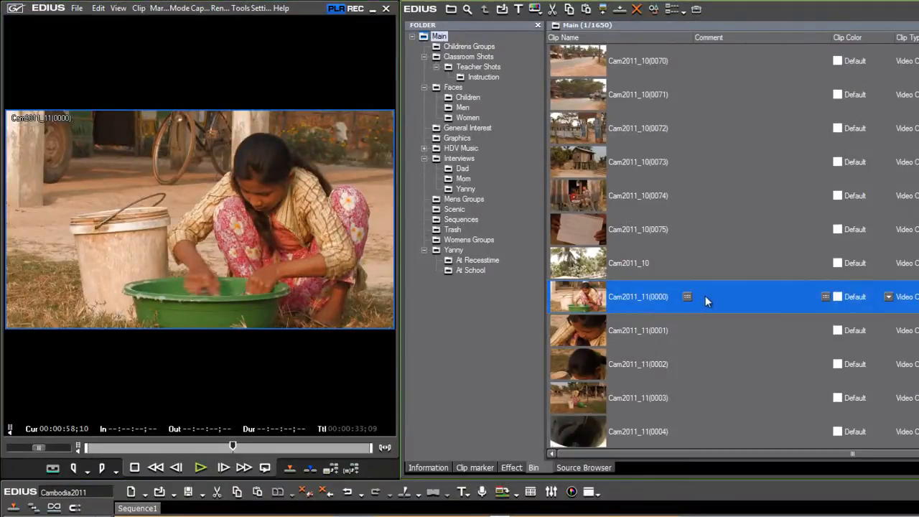
pyautogui.click(712, 295)
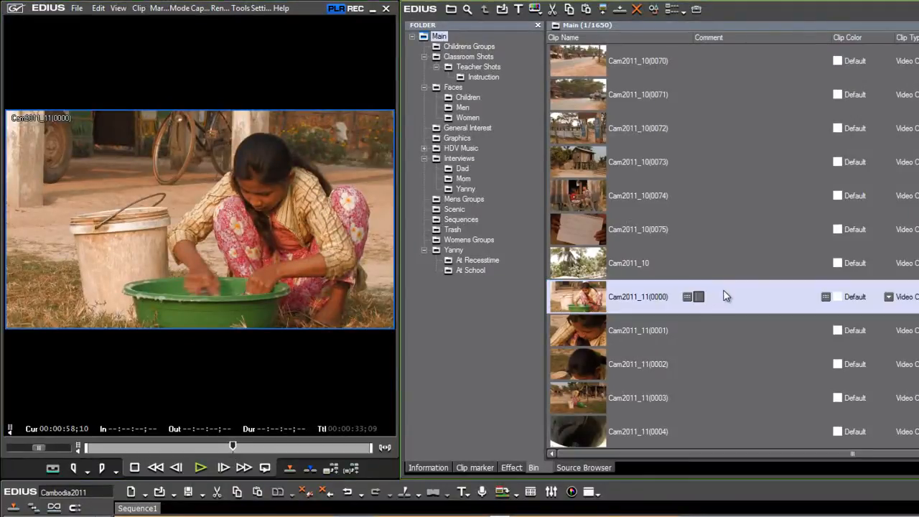
pyautogui.write('Washing clothes')
pyautogui.press('Return')
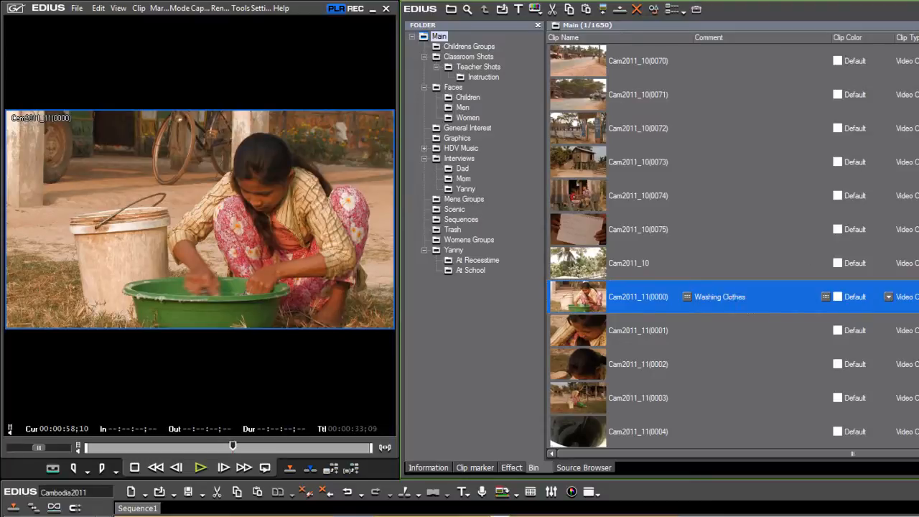
# Add the File Size column to the bin list and move it beside the Comment column
pyautogui.rightClick(771, 36)
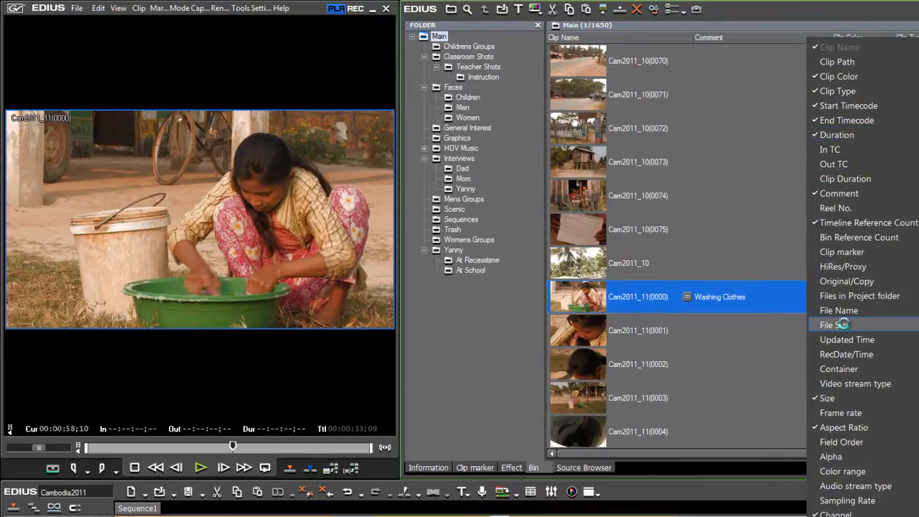
pyautogui.click(845, 328)
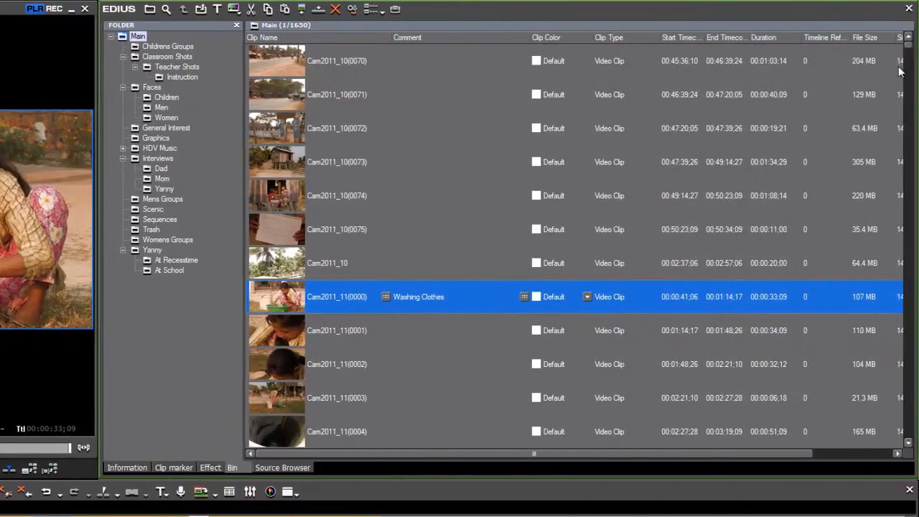
pyautogui.moveTo(869, 34); pyautogui.dragTo(548, 40)
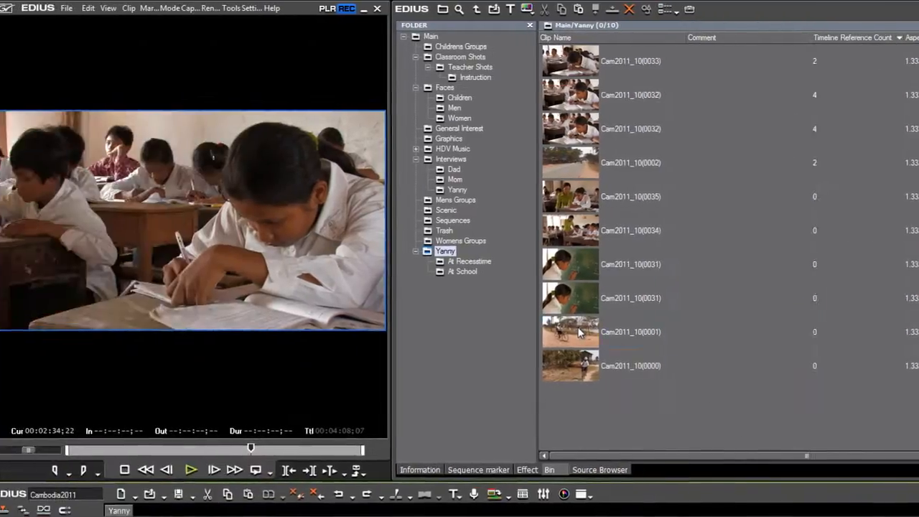
# Load Cam2011_10(0001) from the Yanny folder and set its In point at 00:03:59;15 and Out point at 00:04:09;09
pyautogui.doubleClick(580, 333)
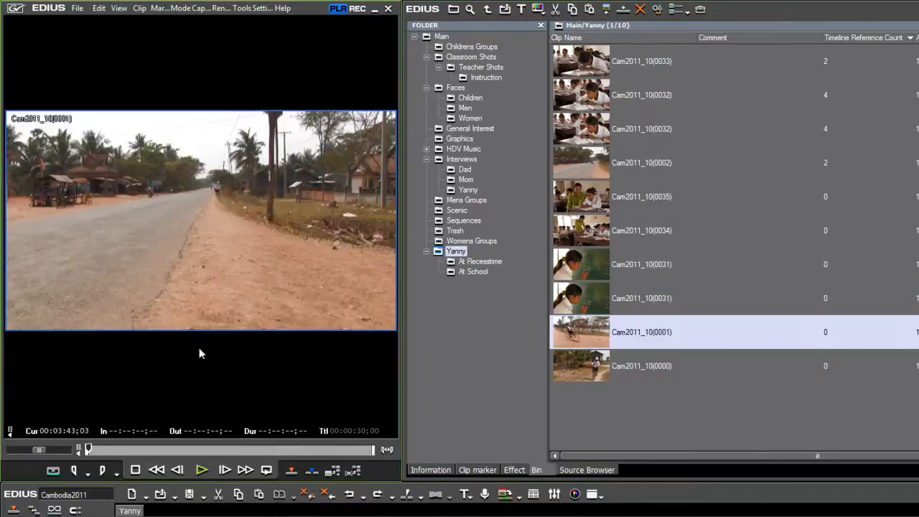
pyautogui.moveTo(89, 451); pyautogui.dragTo(244, 457)
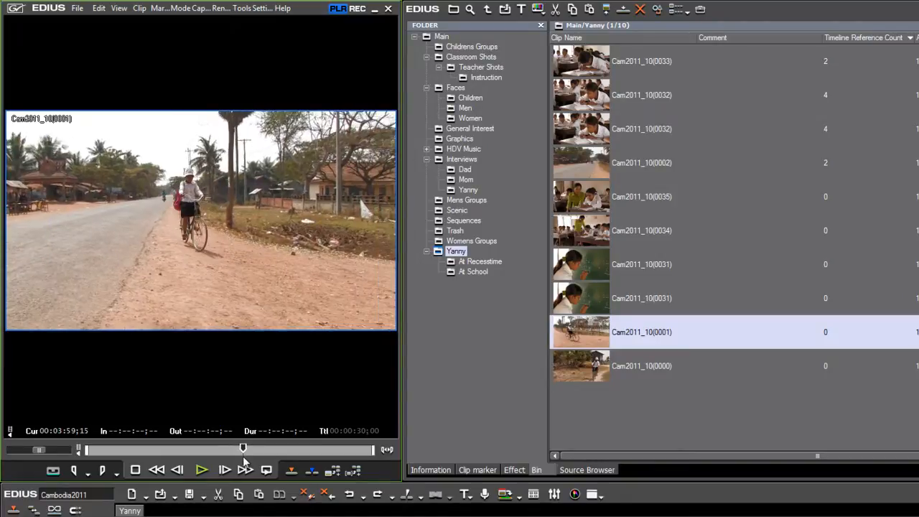
pyautogui.click(74, 471)
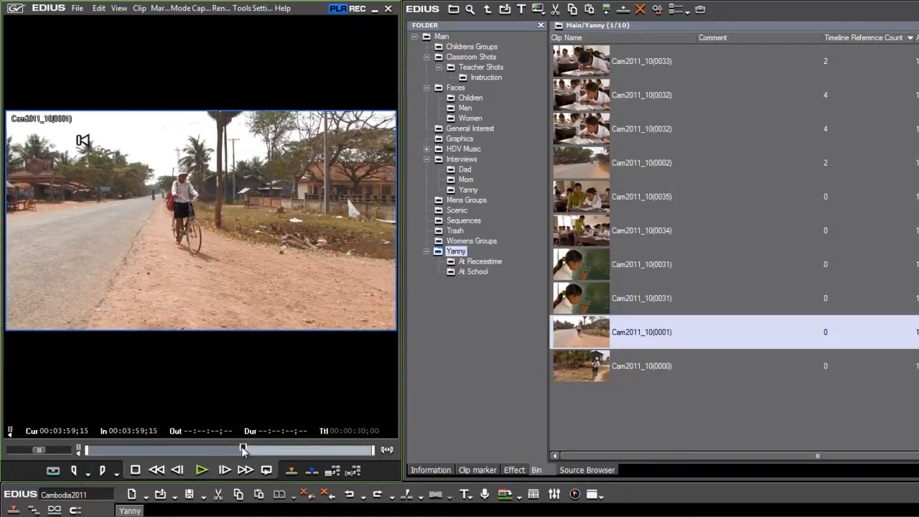
pyautogui.moveTo(242, 450); pyautogui.dragTo(335, 454)
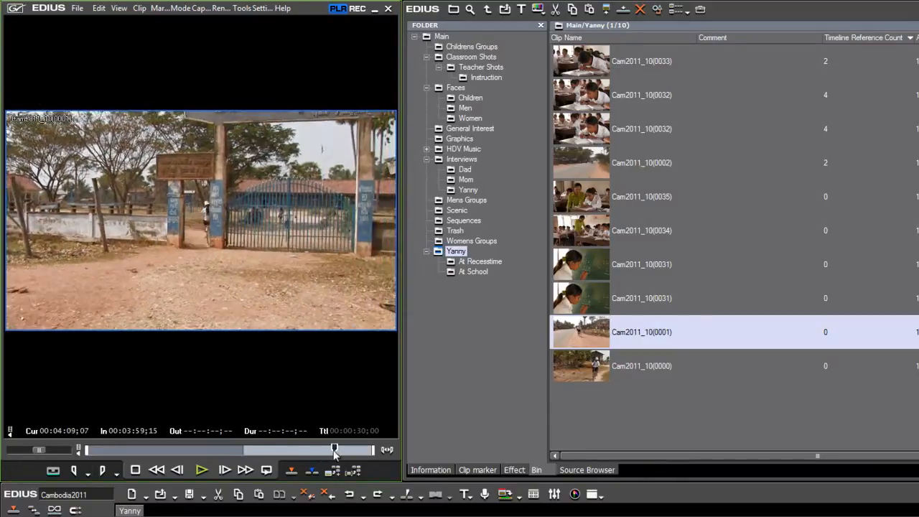
pyautogui.click(102, 470)
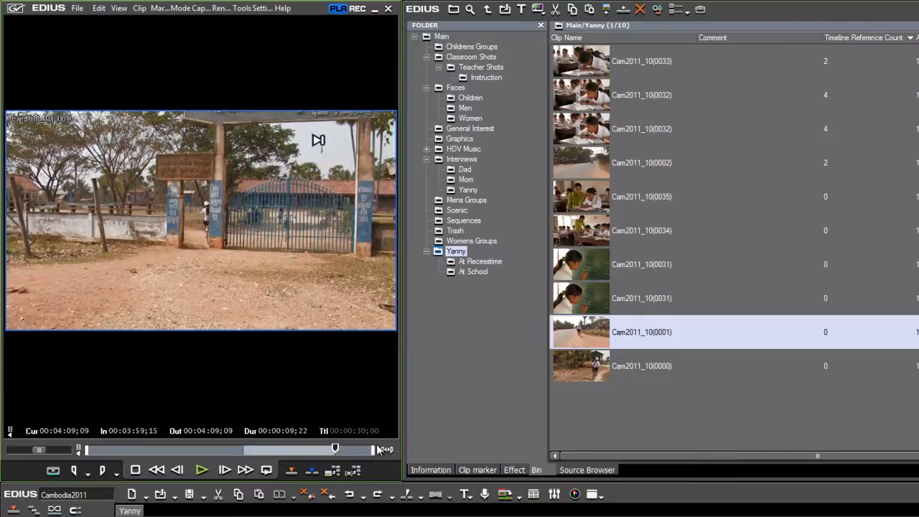
# Load Cam2011_10(0000) and set its In point at 00:03:18;23 and Out point at 00:03:30;17
pyautogui.click(571, 365)
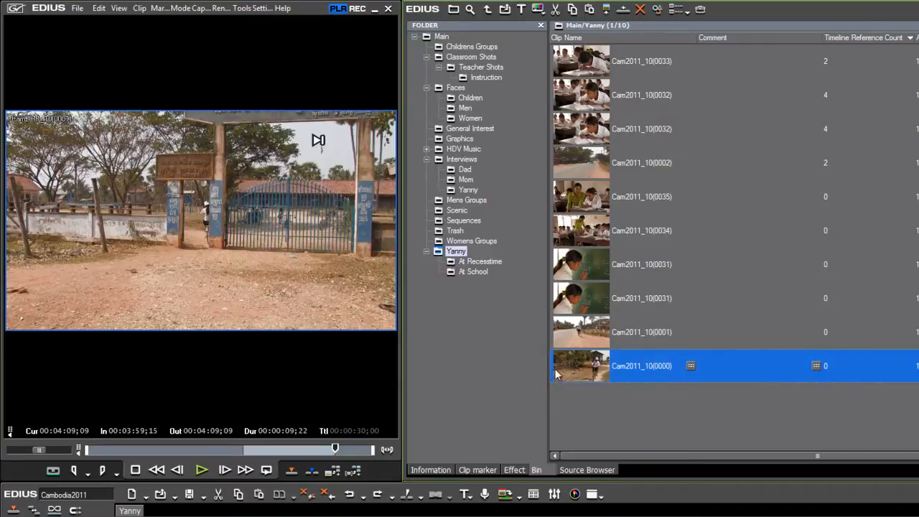
pyautogui.doubleClick(596, 366)
pyautogui.moveTo(153, 450); pyautogui.dragTo(293, 451)
pyautogui.click(87, 471)
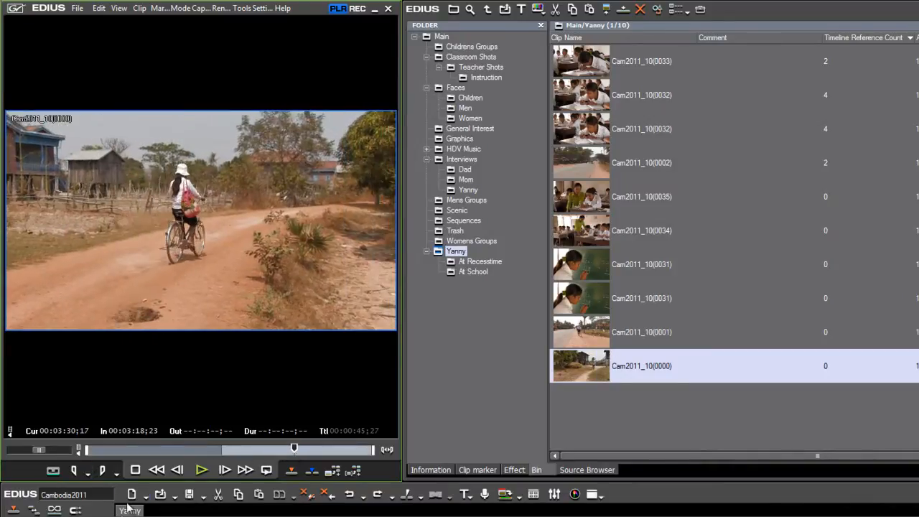
pyautogui.click(102, 470)
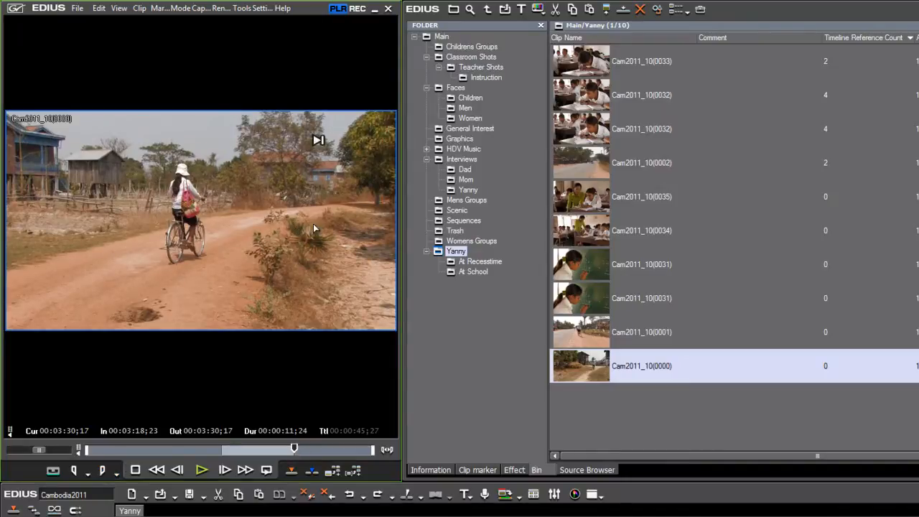
# Load Cam2011_10(0035), (0001) and (0000) in turn to check which clips keep their In and Out points
pyautogui.click(574, 226)
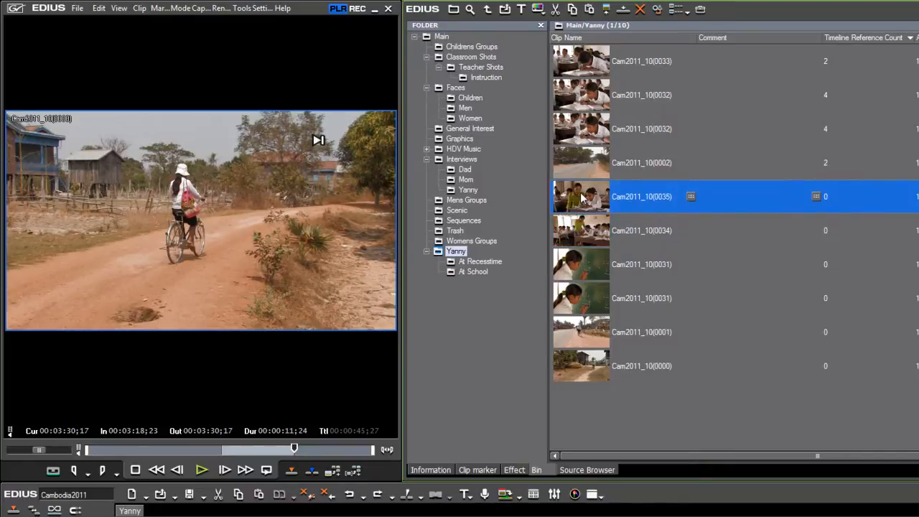
pyautogui.doubleClick(583, 199)
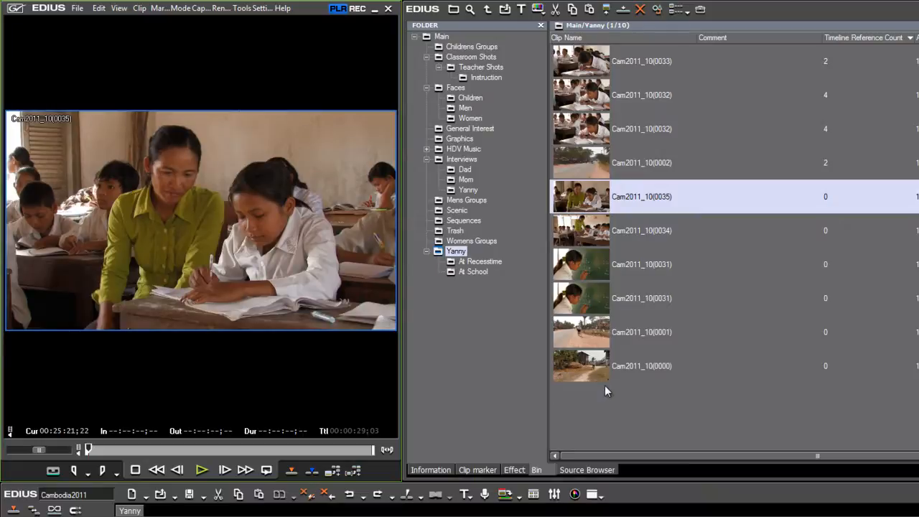
pyautogui.click(587, 331)
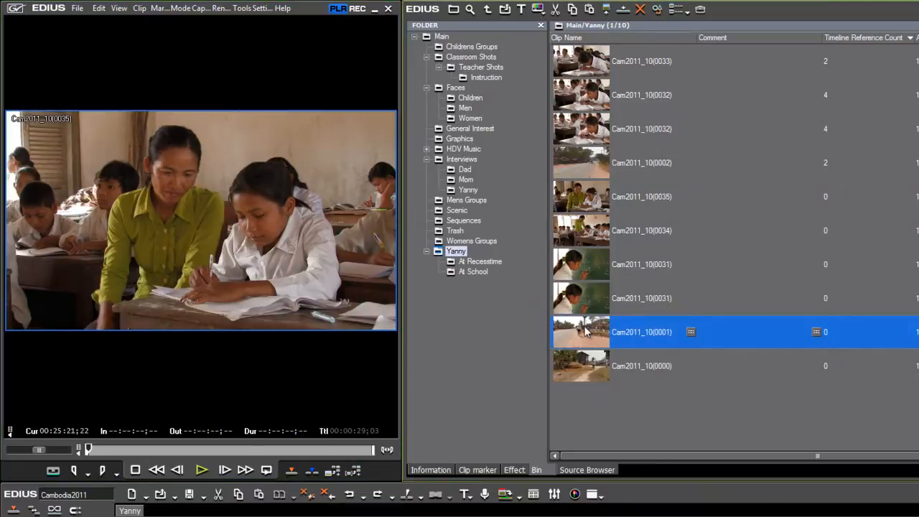
pyautogui.doubleClick(588, 331)
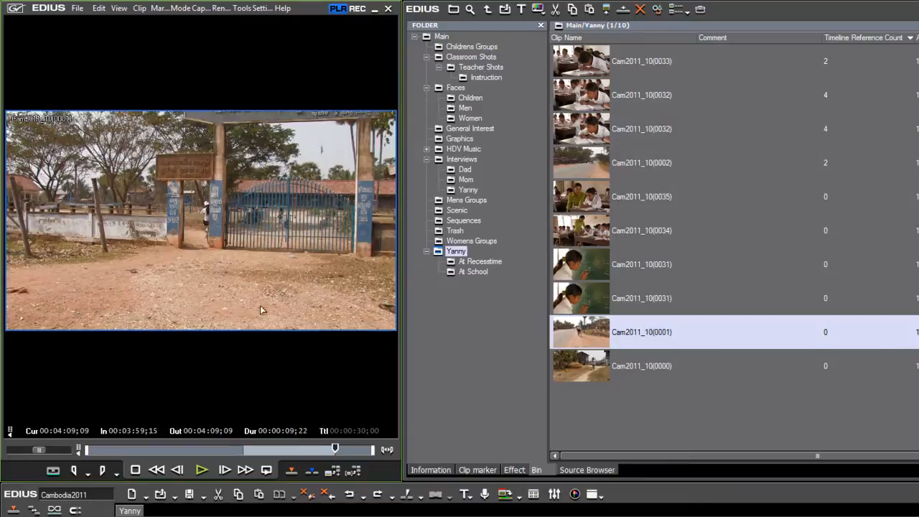
pyautogui.click(589, 371)
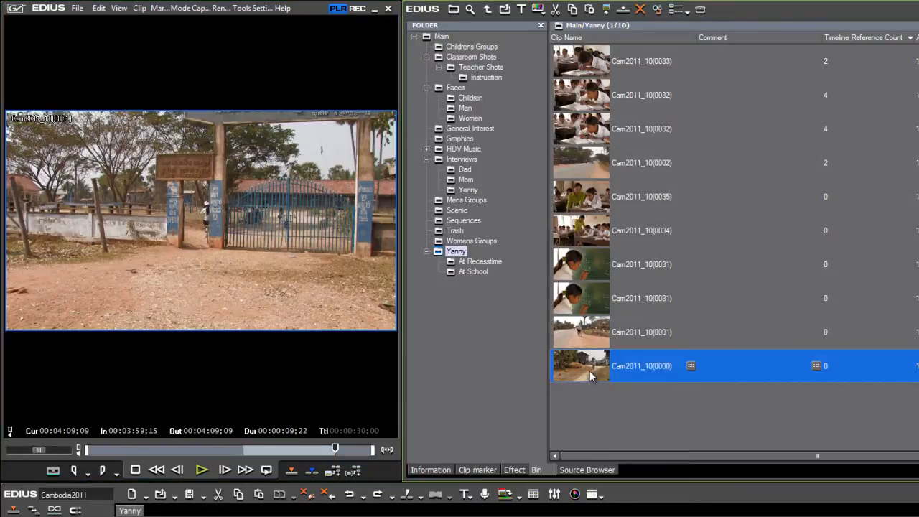
pyautogui.doubleClick(589, 371)
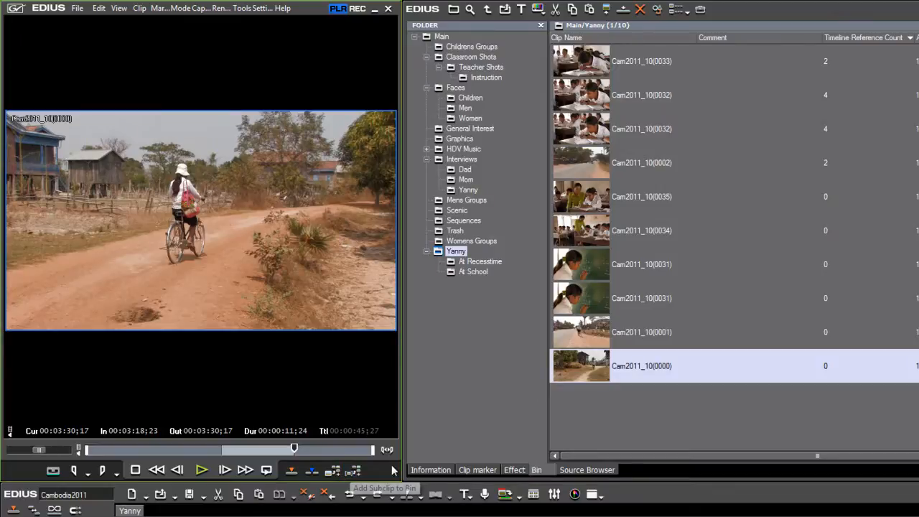
# Widen the player window, preview Cam2011_14(0009) from the Main folder, and move the clip into the Womens Groups folder
pyautogui.moveTo(402, 459); pyautogui.dragTo(513, 460)
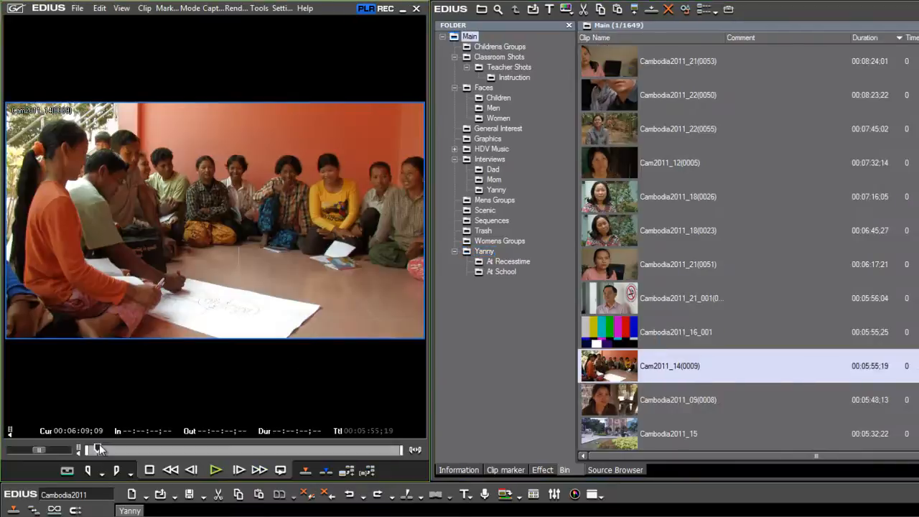
pyautogui.moveTo(98, 449); pyautogui.dragTo(156, 449)
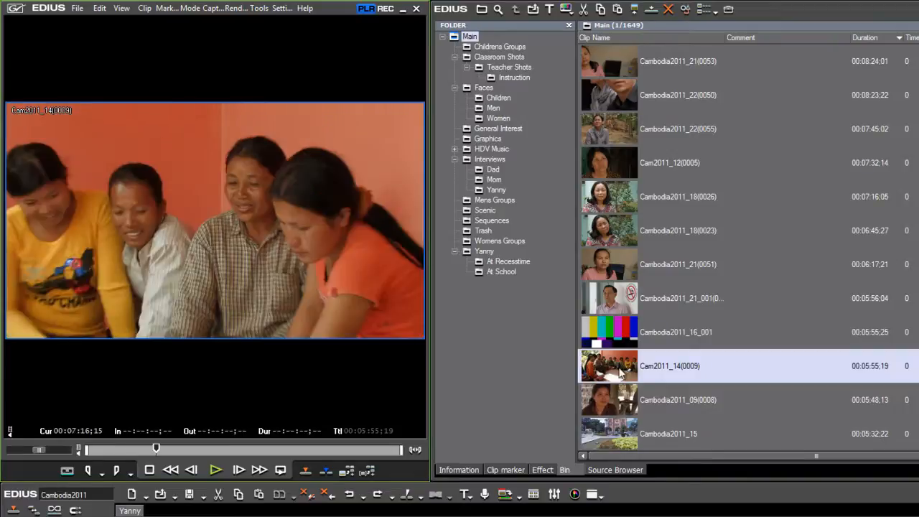
pyautogui.moveTo(622, 371); pyautogui.dragTo(523, 242)
pyautogui.click(522, 242)
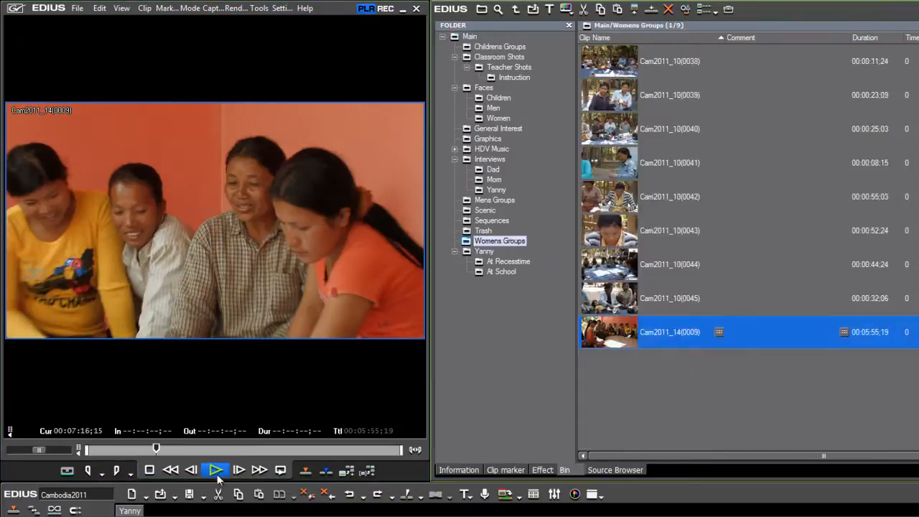
# Mark Cam2011_14(0009) with In point 00:06:08;18 and Out point 00:06:35;17, and add the range to the bin as a subclip
pyautogui.moveTo(153, 448); pyautogui.dragTo(97, 451)
pyautogui.click(89, 471)
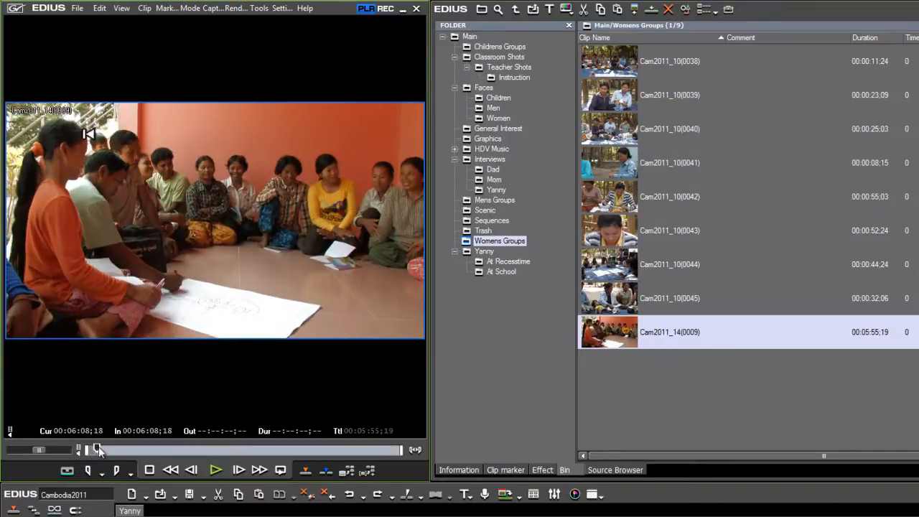
pyautogui.moveTo(101, 446); pyautogui.dragTo(121, 452)
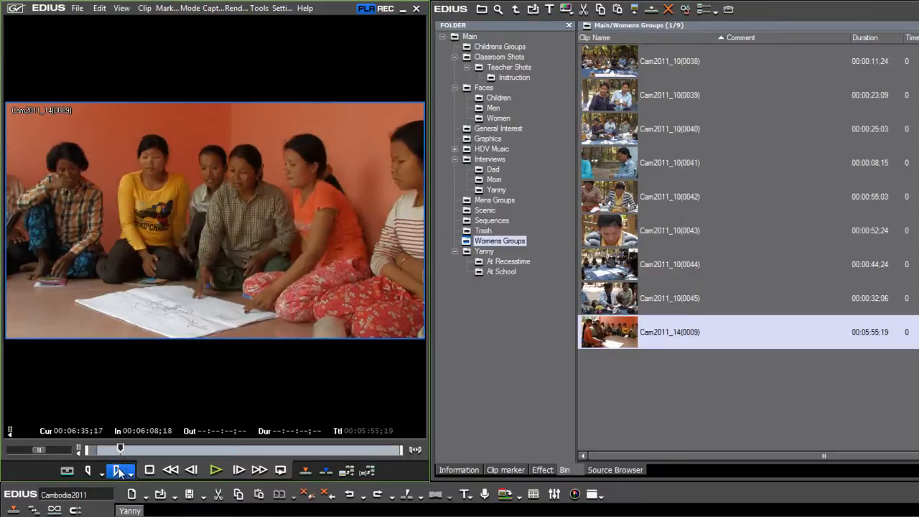
pyautogui.click(116, 470)
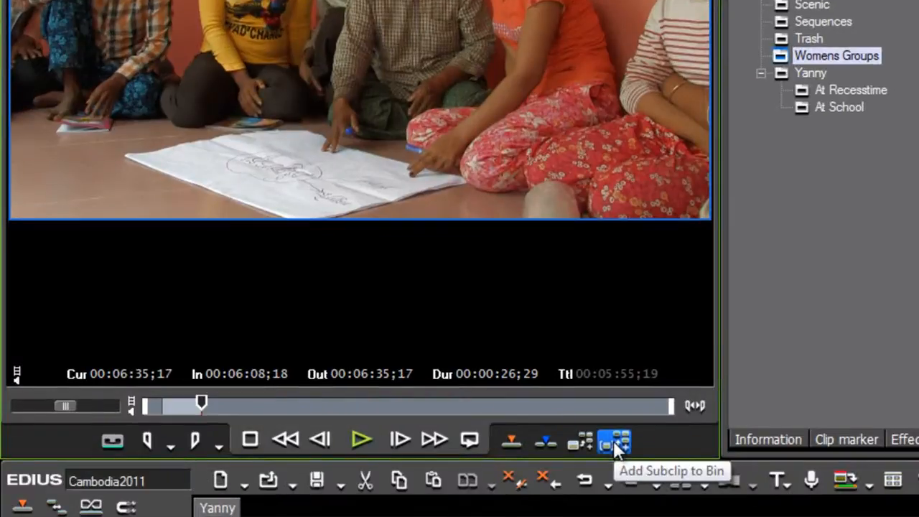
pyautogui.click(613, 440)
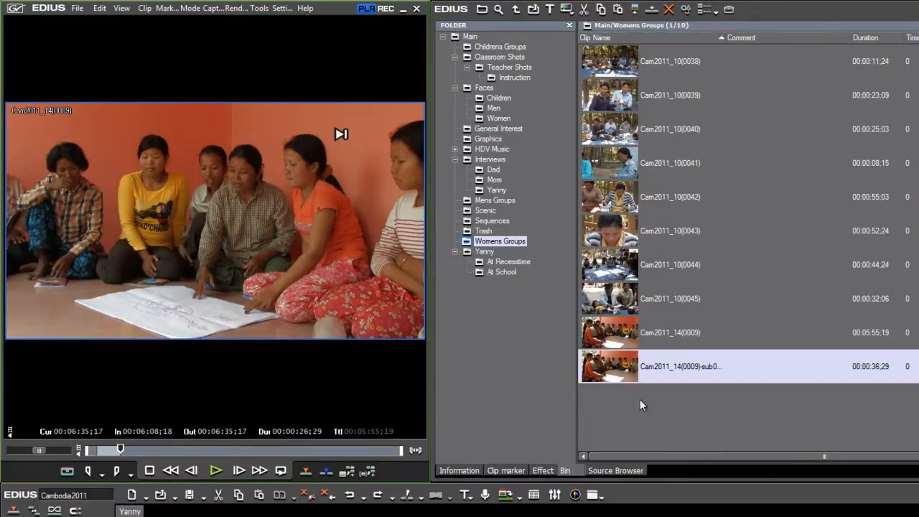
# Load the new Cam2011_14(0009) subclip into the player and scrub through to near its end to check its range
pyautogui.click(621, 371)
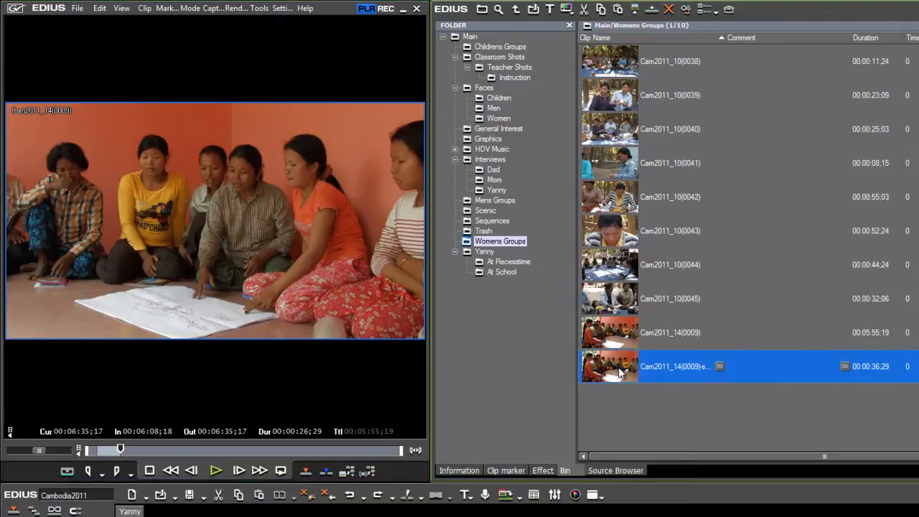
pyautogui.doubleClick(620, 371)
pyautogui.moveTo(130, 450); pyautogui.dragTo(395, 459)
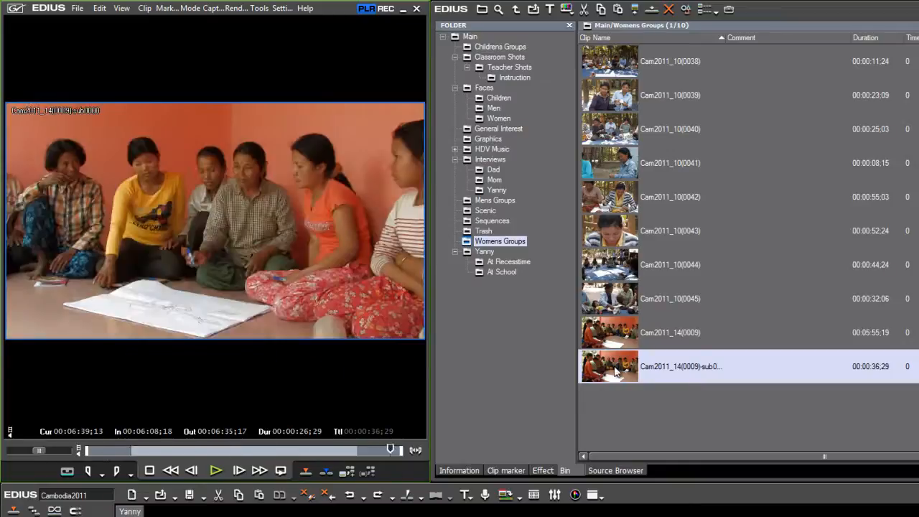
# Reload the full Cam2011_14(0009) clip, set In point 00:07:52;07 and Out point 00:08:13;14, and add a second subclip
pyautogui.doubleClick(608, 332)
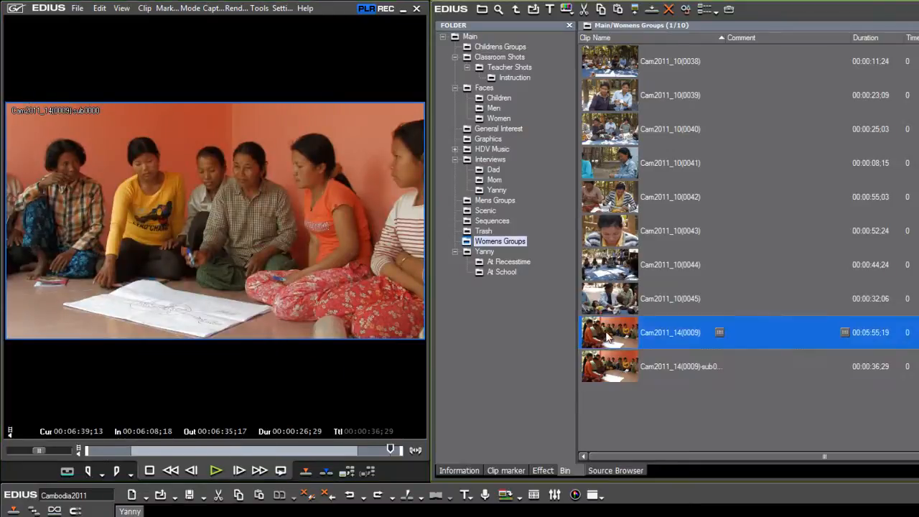
pyautogui.moveTo(121, 451); pyautogui.dragTo(206, 455)
pyautogui.click(87, 471)
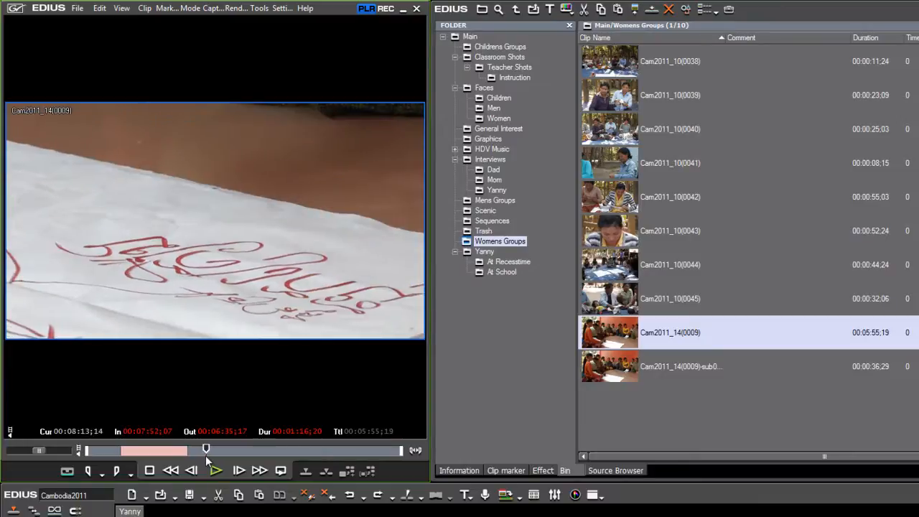
pyautogui.click(118, 471)
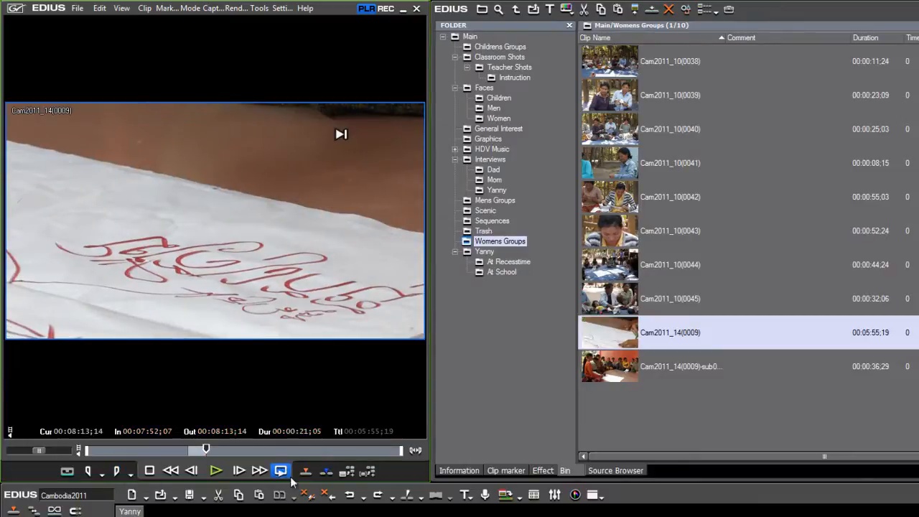
pyautogui.click(369, 471)
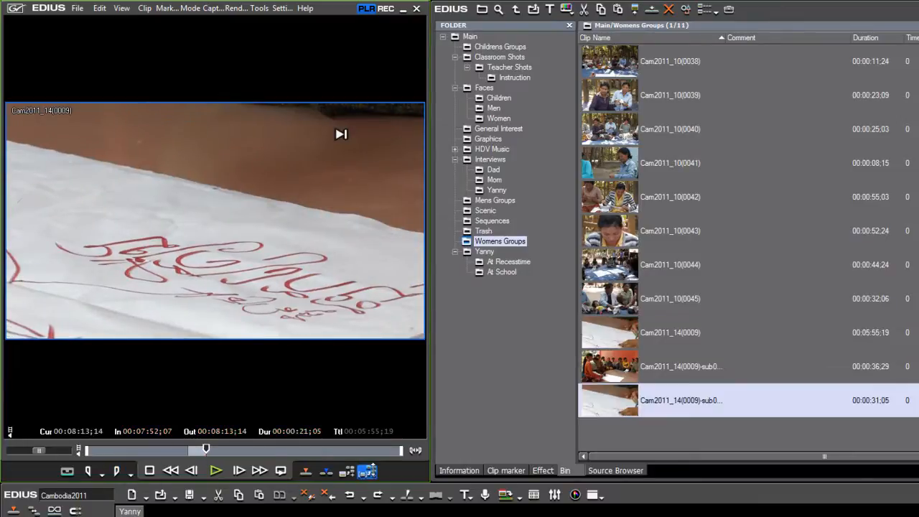
# Mark Cam2011_14(0009) from 00:11:05;24 to 00:11:21;03 and add the range to the bin as a third subclip
pyautogui.click(700, 428)
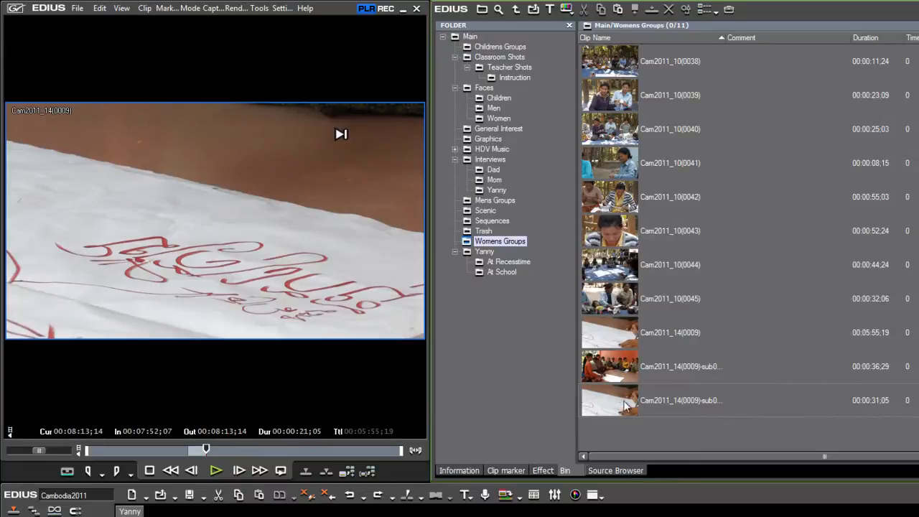
pyautogui.click(215, 450)
pyautogui.moveTo(233, 454); pyautogui.dragTo(309, 453)
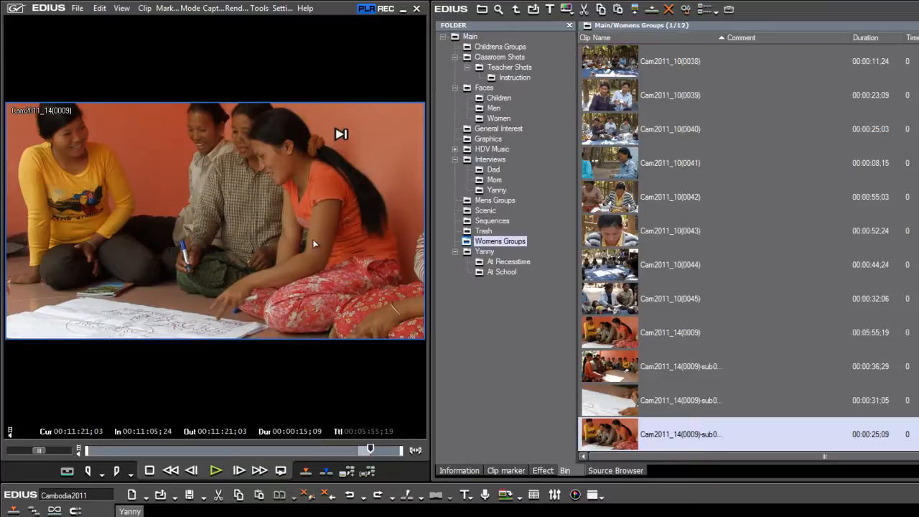
# Create a new folder named Mom inside the Yanny folder
pyautogui.click(483, 252)
pyautogui.rightClick(484, 252)
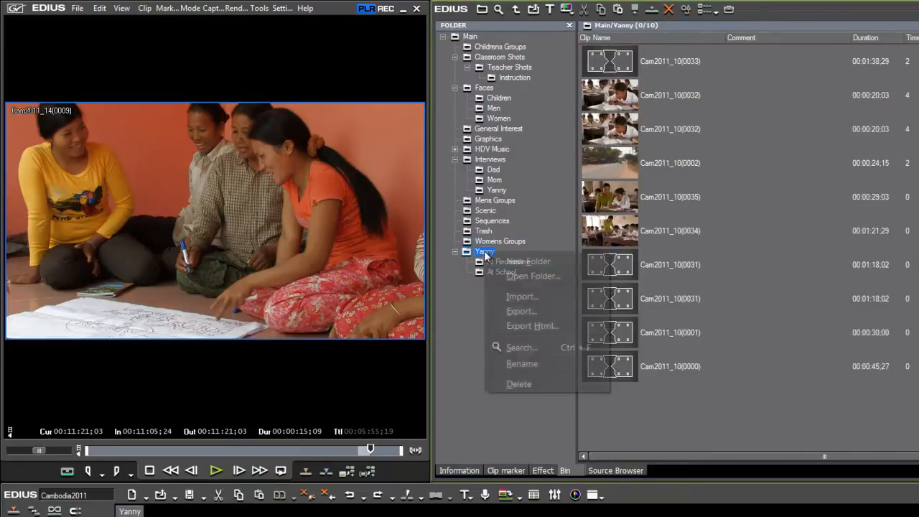
pyautogui.click(537, 261)
pyautogui.write('Mom')
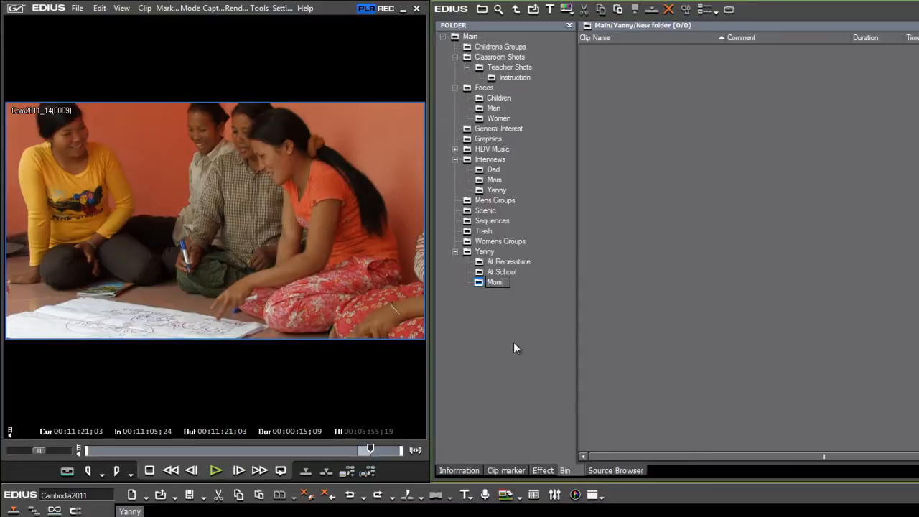
pyautogui.press('Return')
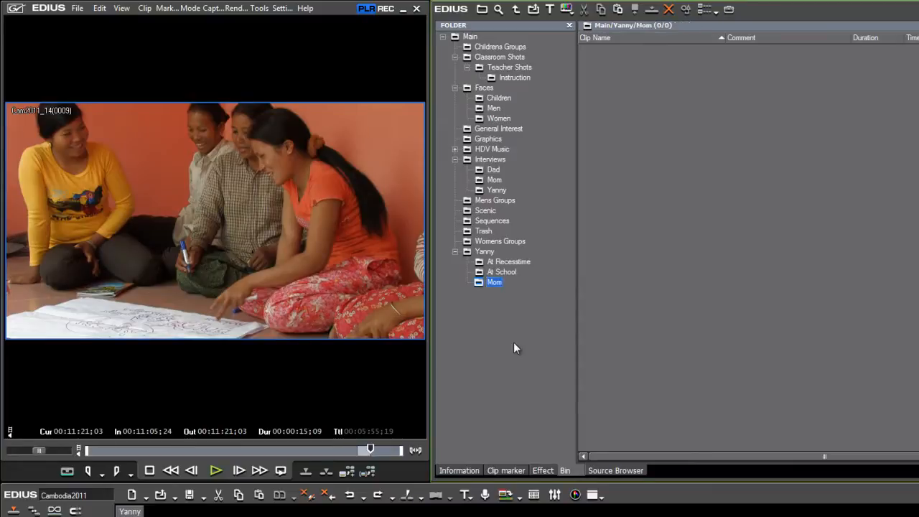
# Place Cam2011_14(0009) from the player into the Mom folder under Yanny and compare that folder with Womens Groups
pyautogui.click(487, 253)
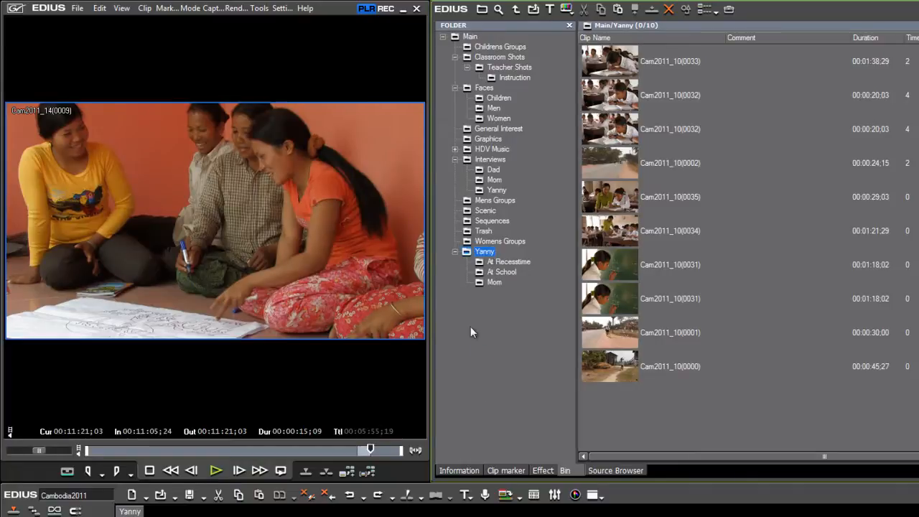
pyautogui.click(397, 229)
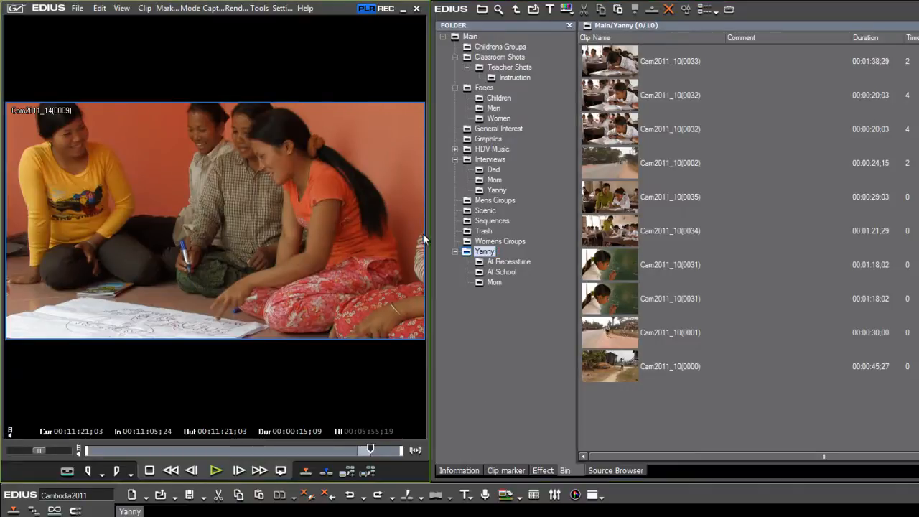
pyautogui.click(517, 239)
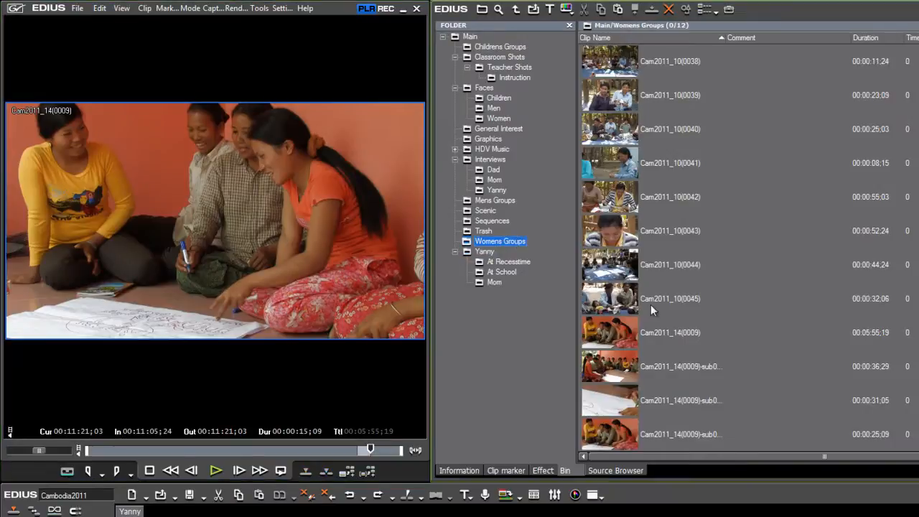
pyautogui.click(203, 174)
pyautogui.moveTo(428, 273); pyautogui.dragTo(507, 284)
pyautogui.click(495, 286)
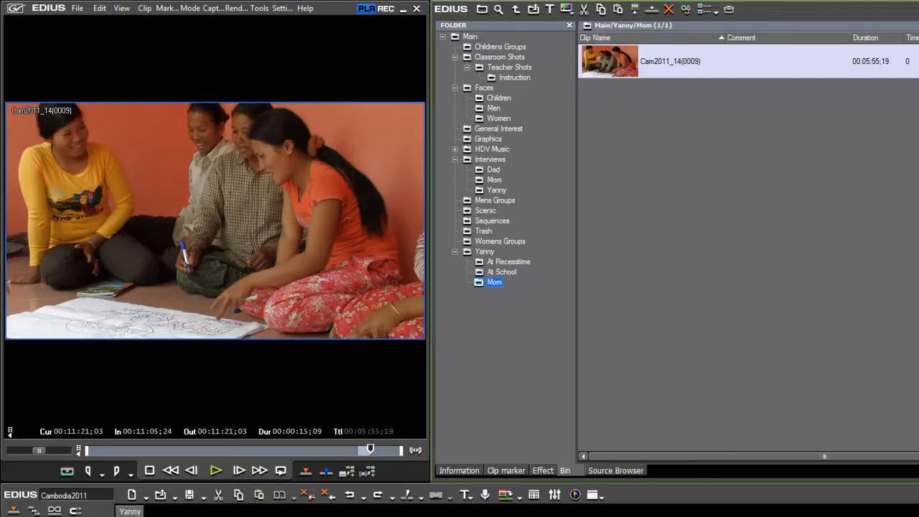
pyautogui.click(500, 242)
pyautogui.click(494, 282)
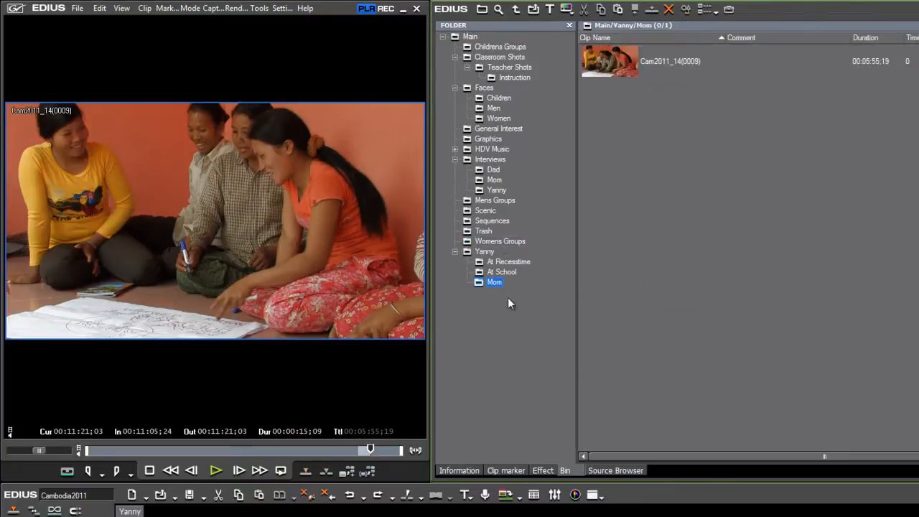
# Convert the upper Cam2011_10(0032) clip in the Yanny folder to a Canopus HQ Online Quality AVI file
pyautogui.click(485, 252)
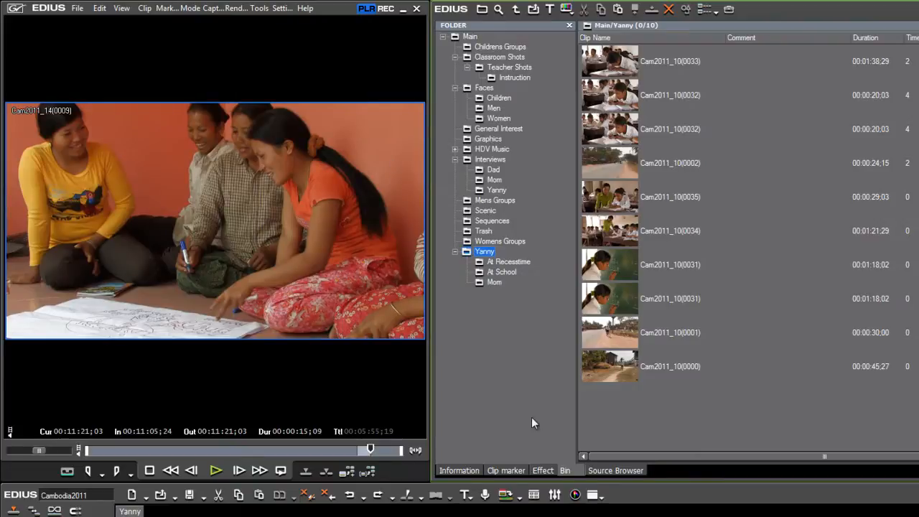
pyautogui.click(619, 272)
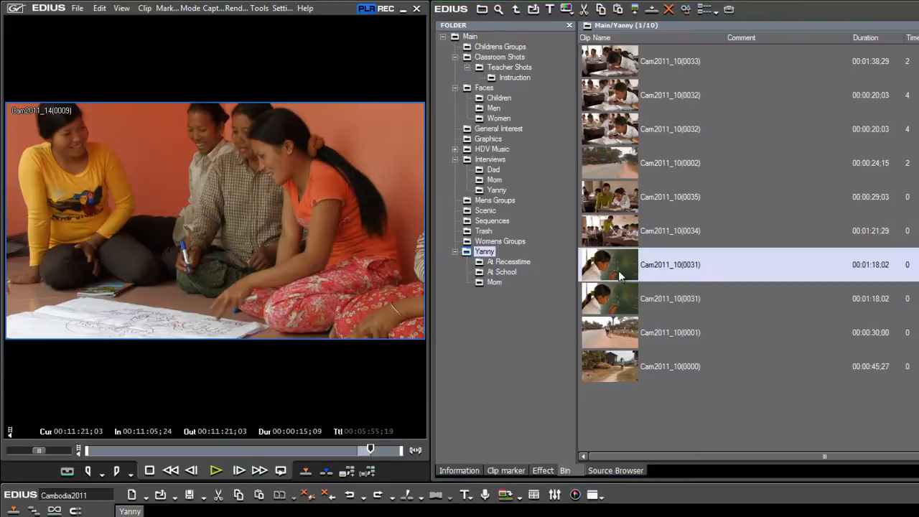
pyautogui.click(614, 132)
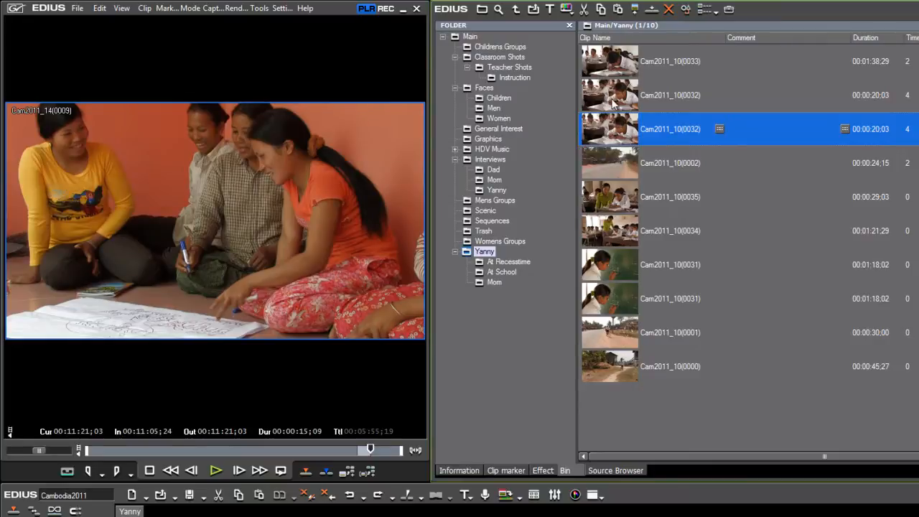
pyautogui.rightClick(606, 92)
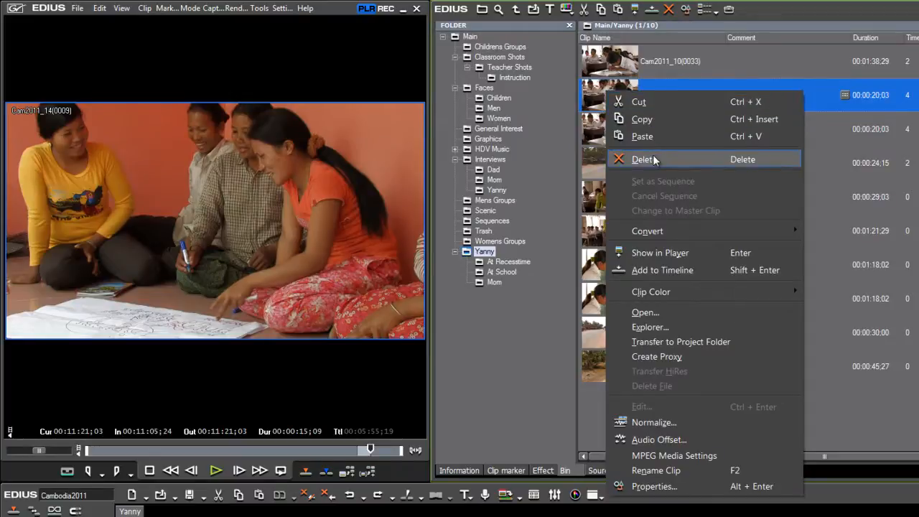
pyautogui.moveTo(670, 227)
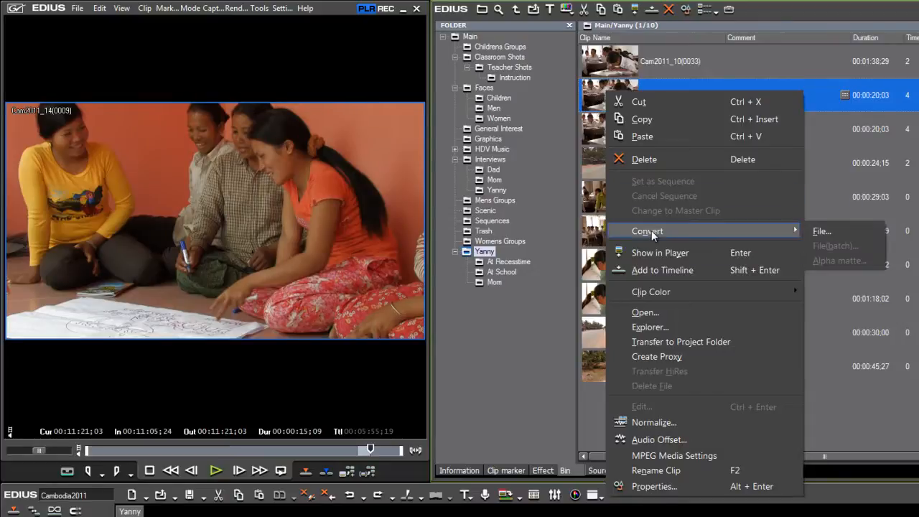
pyautogui.click(819, 231)
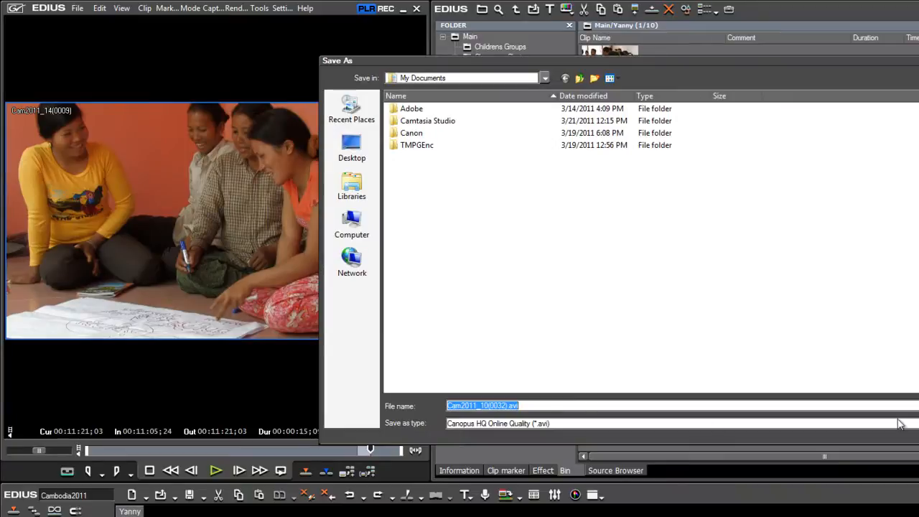
pyautogui.press('Tab')
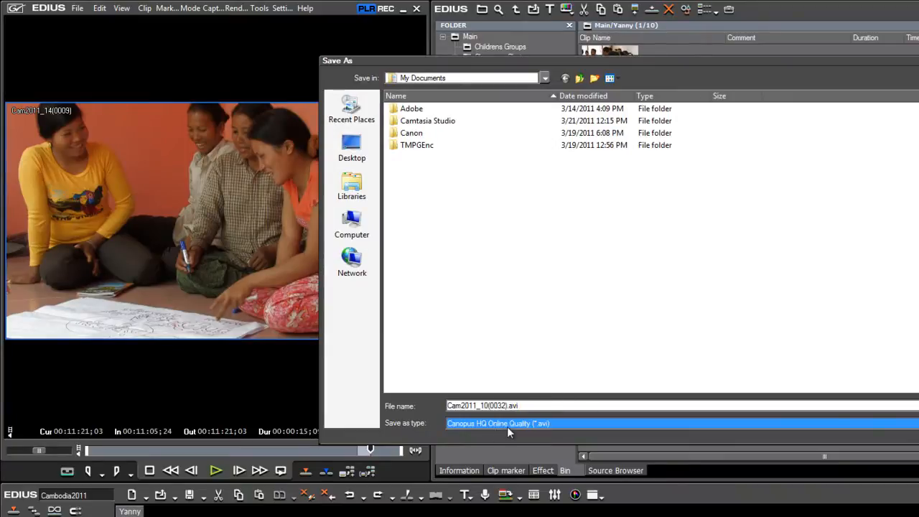
pyautogui.click(519, 422)
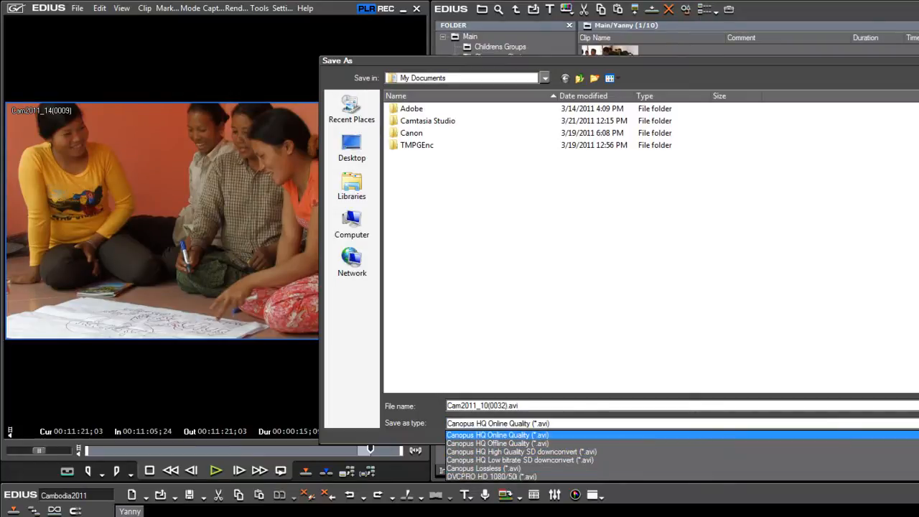
pyautogui.click(498, 435)
pyautogui.press('Return')
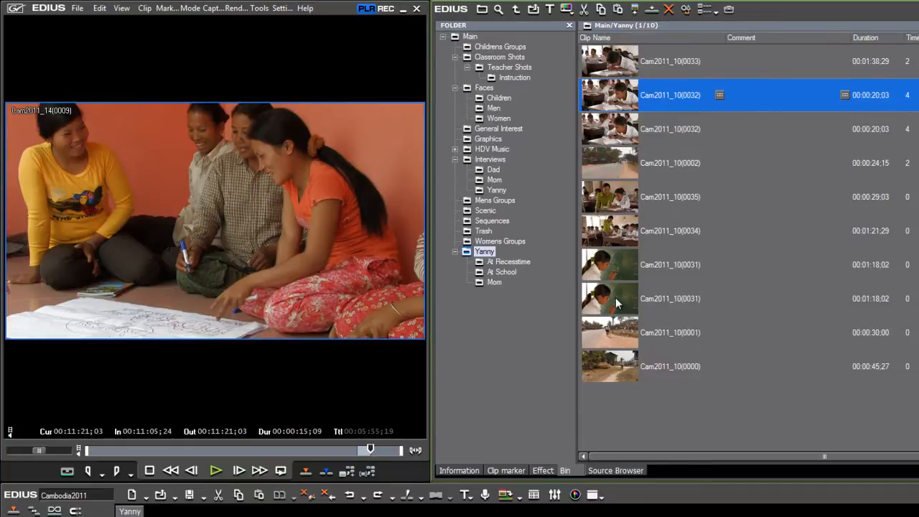
# Select the clips from the upper Cam2011_10(0032) through Cam2011_10(0001) and examine the batch file conversion option without running it
pyautogui.keyDown('shift'); pyautogui.click(617, 339); pyautogui.keyUp('shift')
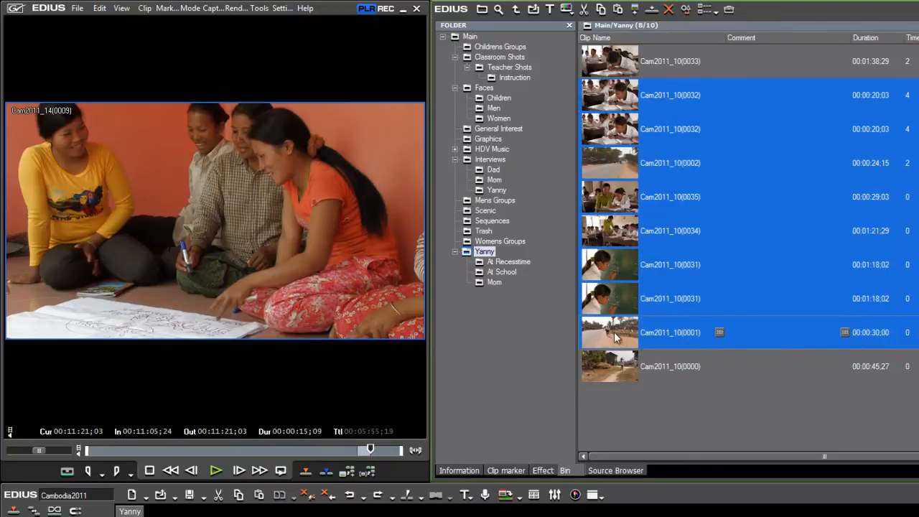
pyautogui.rightClick(614, 331)
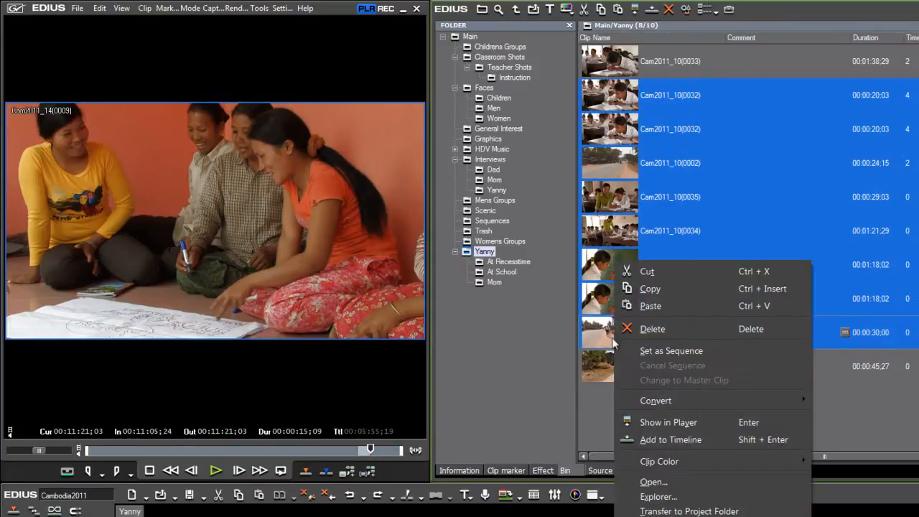
pyautogui.moveTo(669, 399)
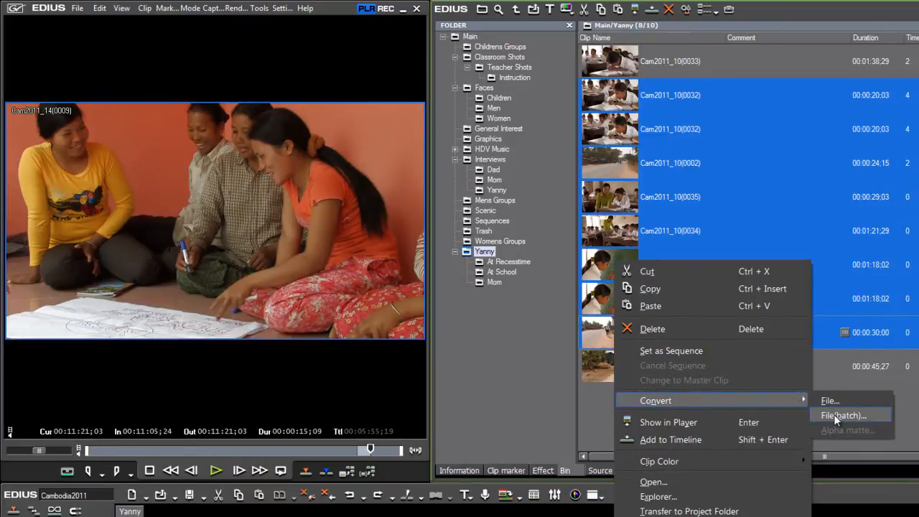
pyautogui.click(593, 298)
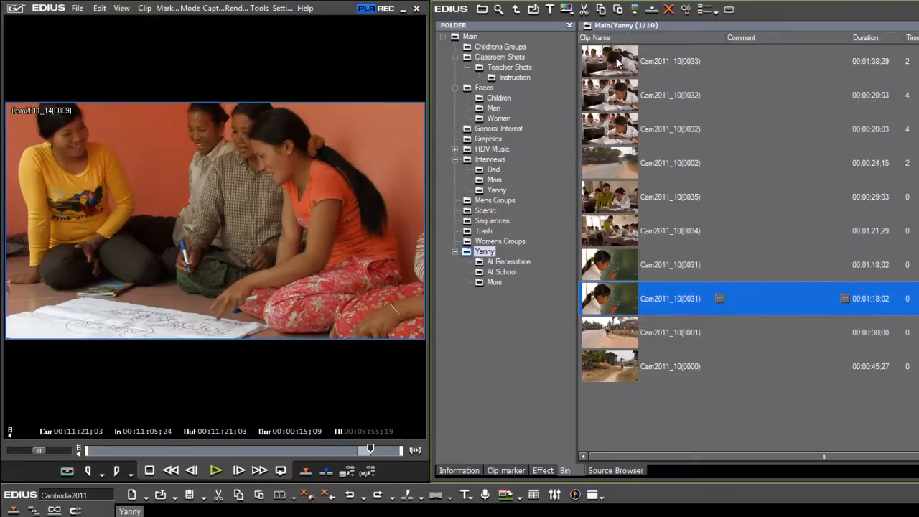
# Set the lower Cam2011_10(0032) clip's color to Red and move the Clip Color column ahead of the Duration column
pyautogui.rightClick(608, 131)
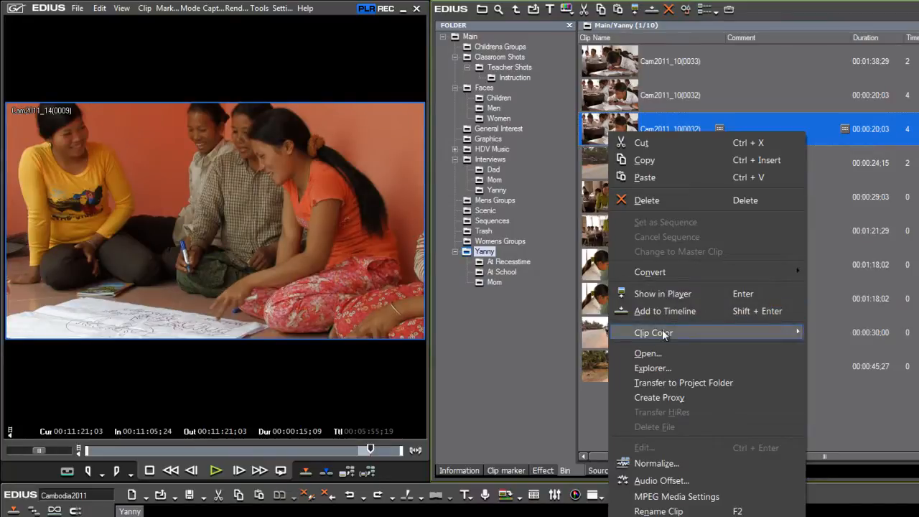
pyautogui.moveTo(661, 342)
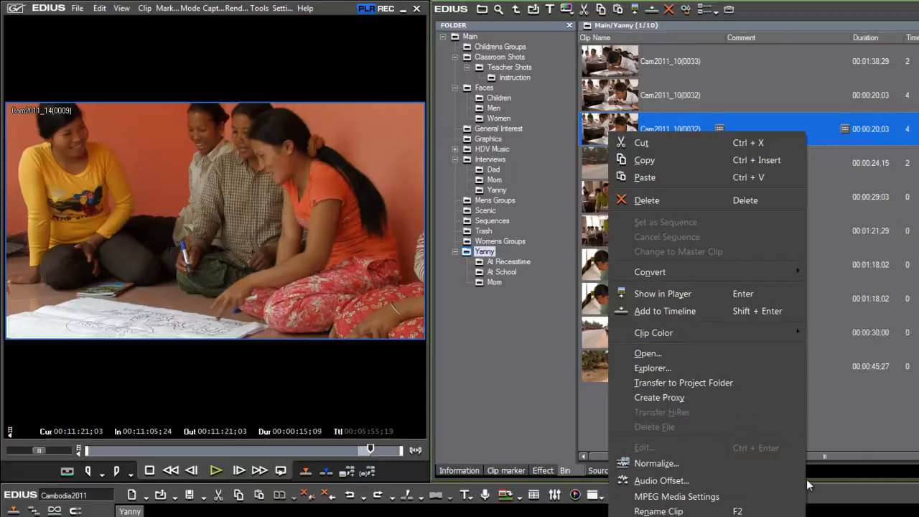
pyautogui.moveTo(728, 332)
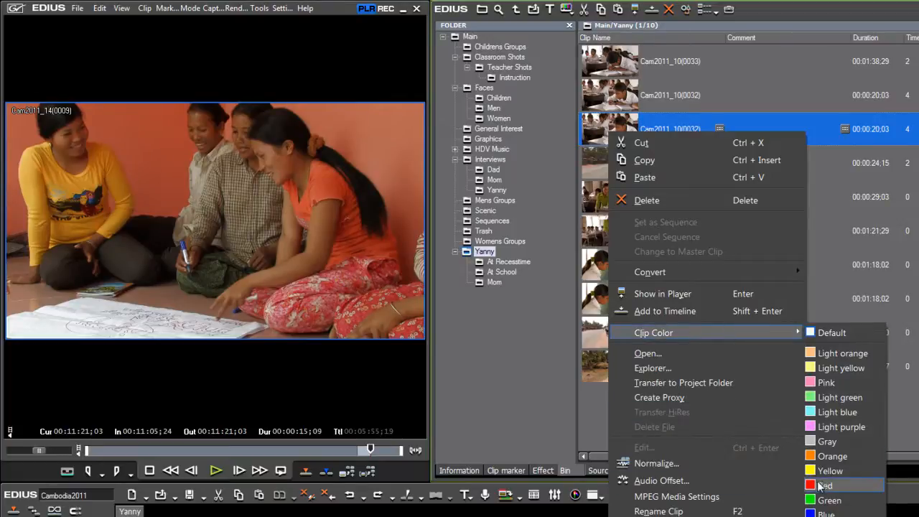
pyautogui.click(811, 484)
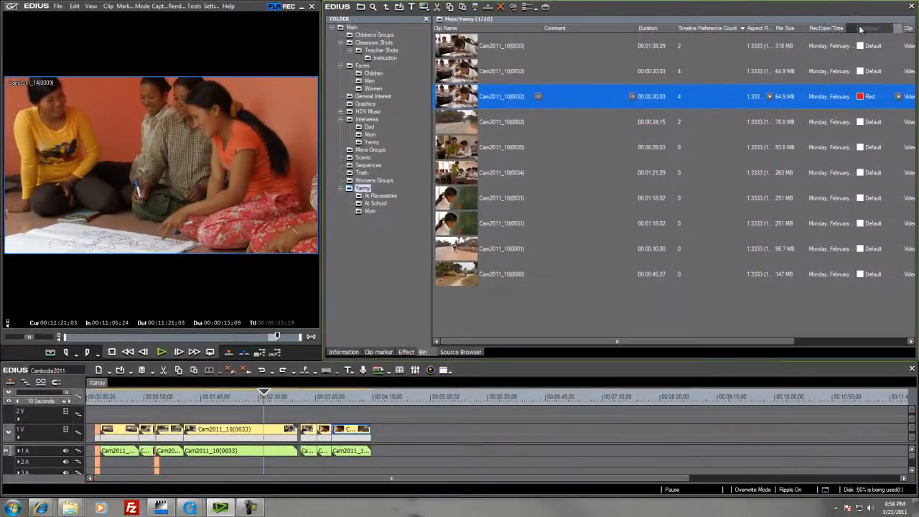
pyautogui.moveTo(675, 26); pyautogui.dragTo(626, 30)
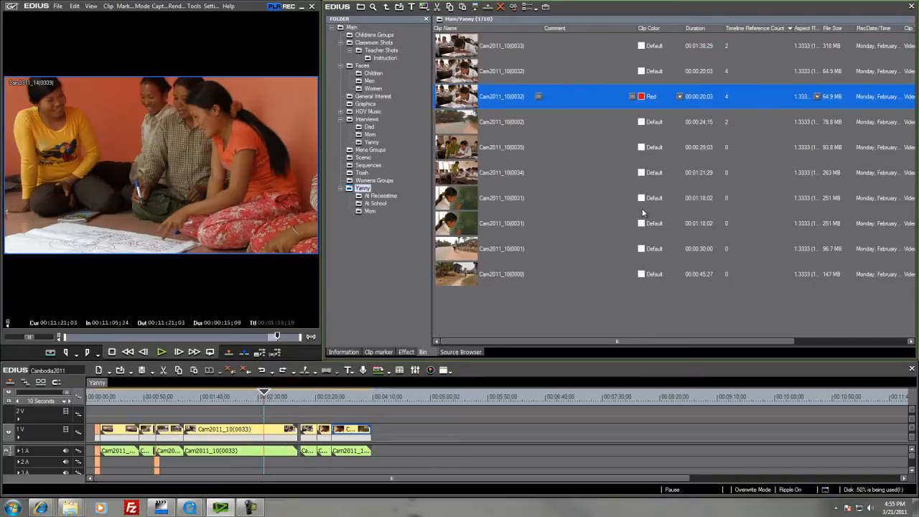
# Place the red Cam2011_10(0032) clip on the timeline beyond the last clip, check its color there, and delete it from the timeline
pyautogui.moveTo(512, 103); pyautogui.dragTo(414, 402)
pyautogui.click(411, 397)
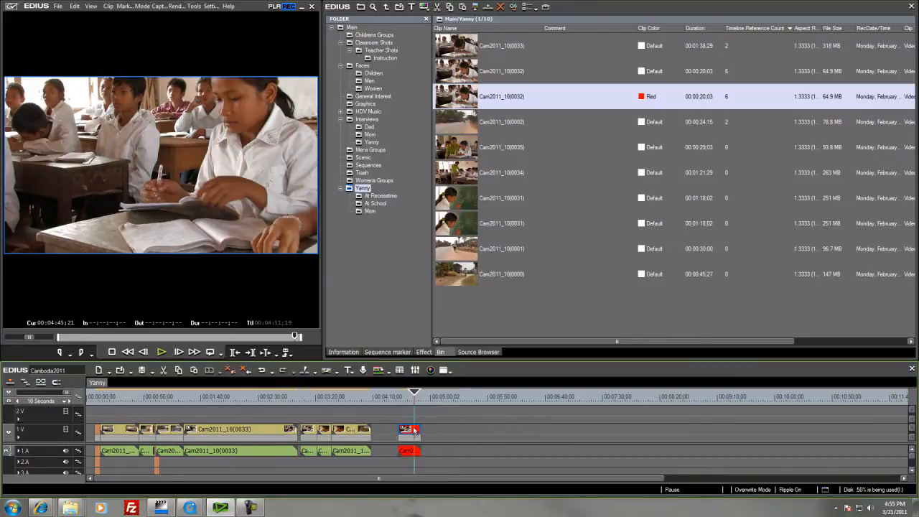
pyautogui.press('Delete')
# Show the red Cam2011_10(0032) clip's source file in its folder on disk and close the folder window
pyautogui.moveTo(473, 105); pyautogui.dragTo(451, 101)
pyautogui.rightClick(451, 100)
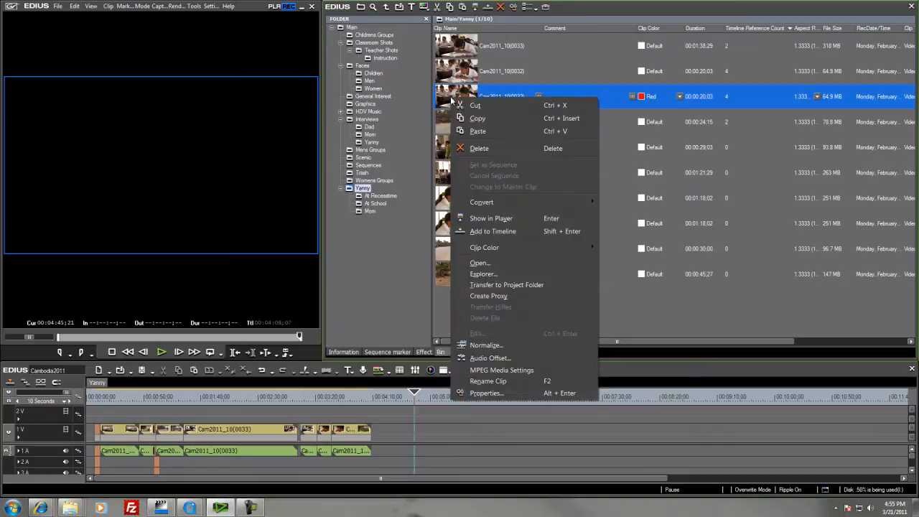
pyautogui.click(485, 274)
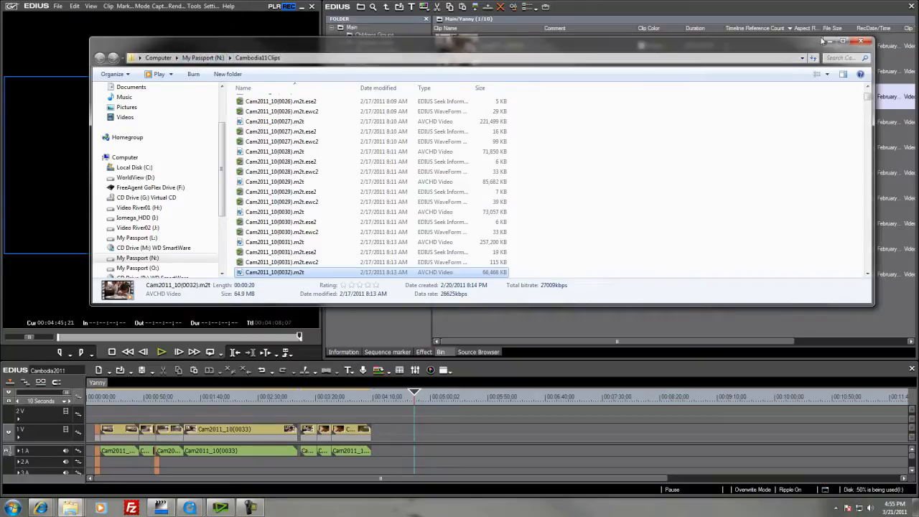
pyautogui.click(864, 42)
# Examine the Transfer to Project Folder option for one clip and for several, and the Rename Clip option for the upper Cam2011_10(0031)
pyautogui.rightClick(465, 94)
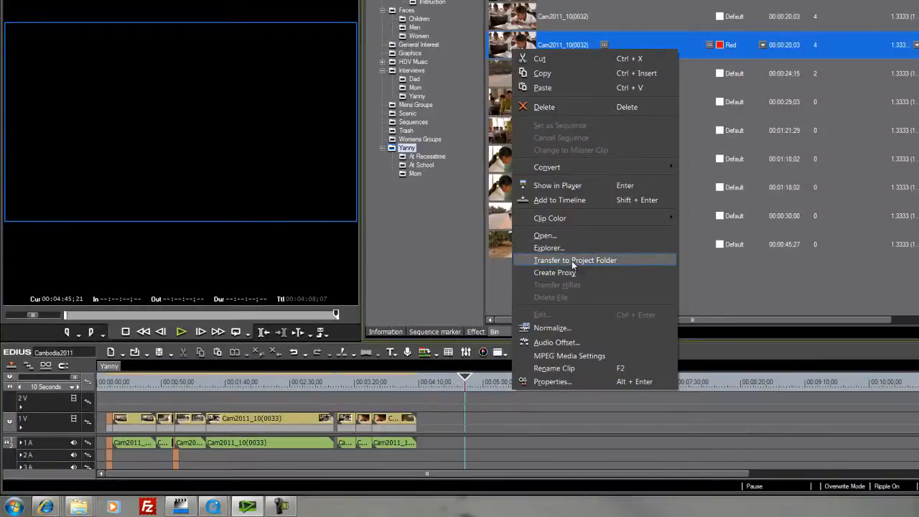
pyautogui.keyDown('shift'); pyautogui.click(499, 188); pyautogui.keyUp('shift')
pyautogui.rightClick(513, 156)
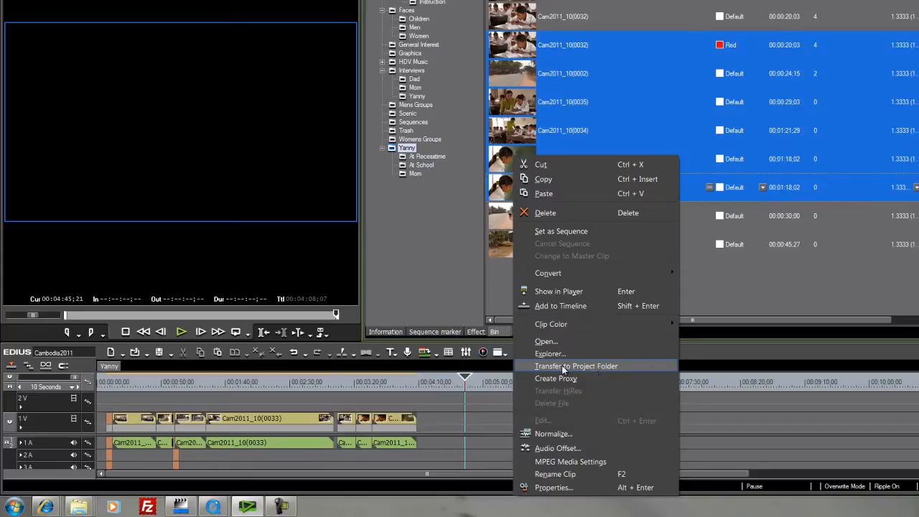
pyautogui.click(505, 187)
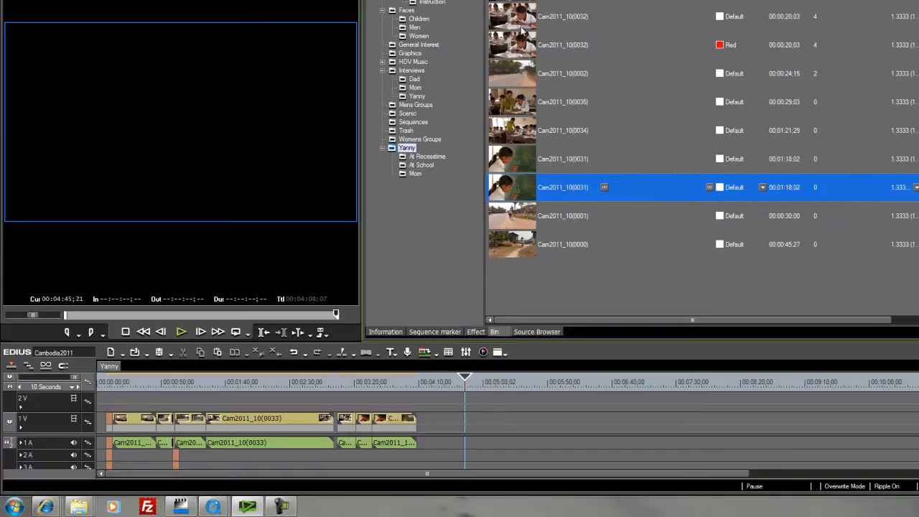
pyautogui.rightClick(517, 154)
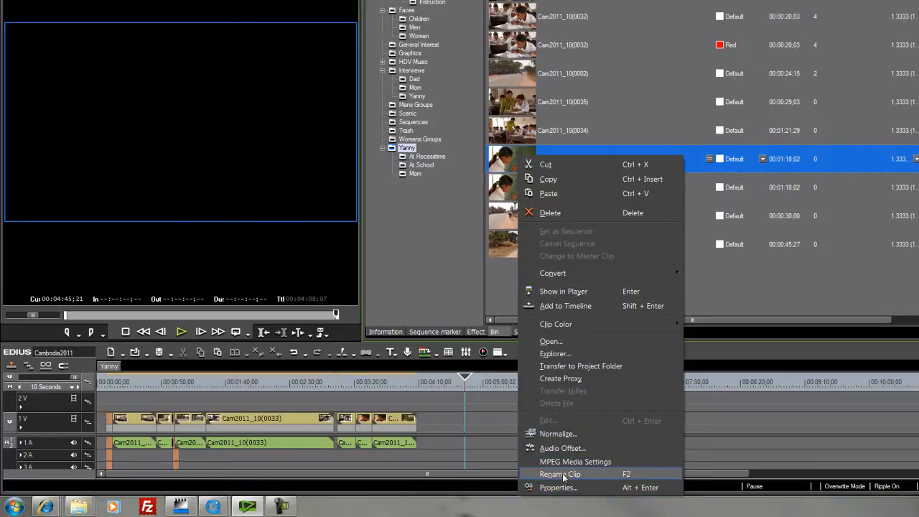
pyautogui.click(762, 274)
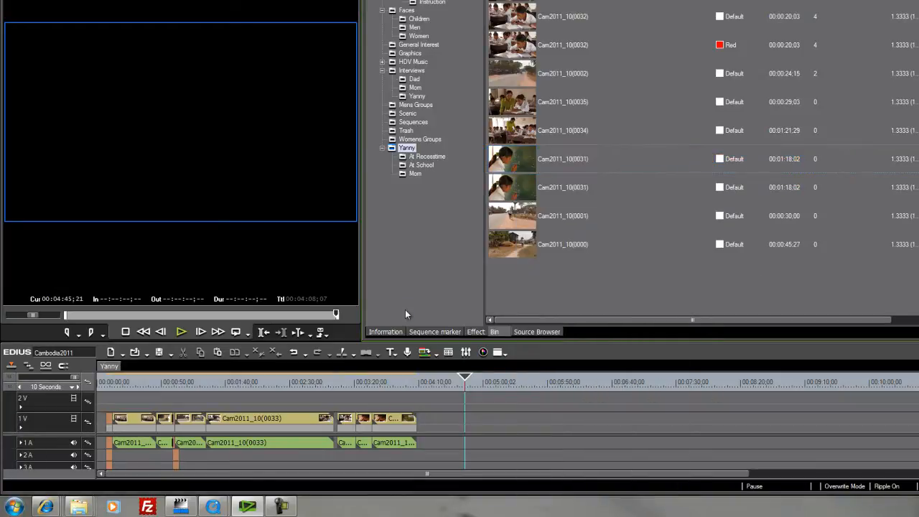